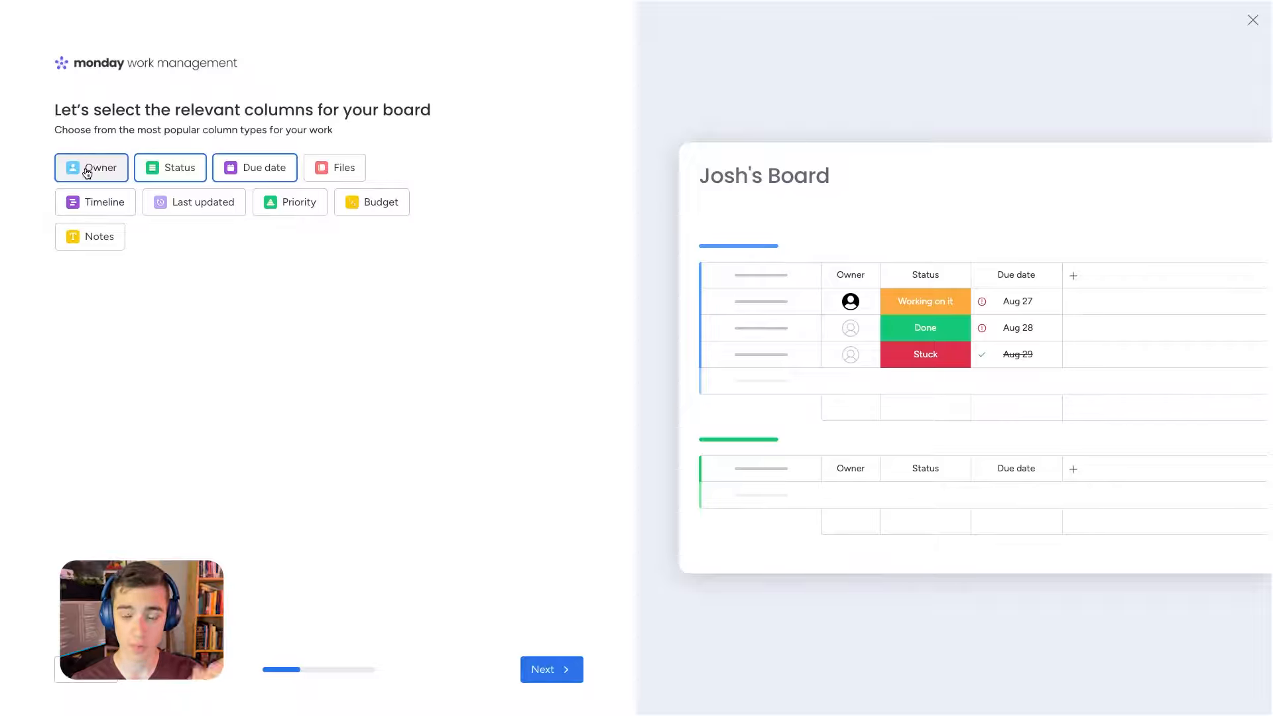
- Add the Priority and Notes columns to the new board and continue to the dashboard setup
left_click(290, 208)
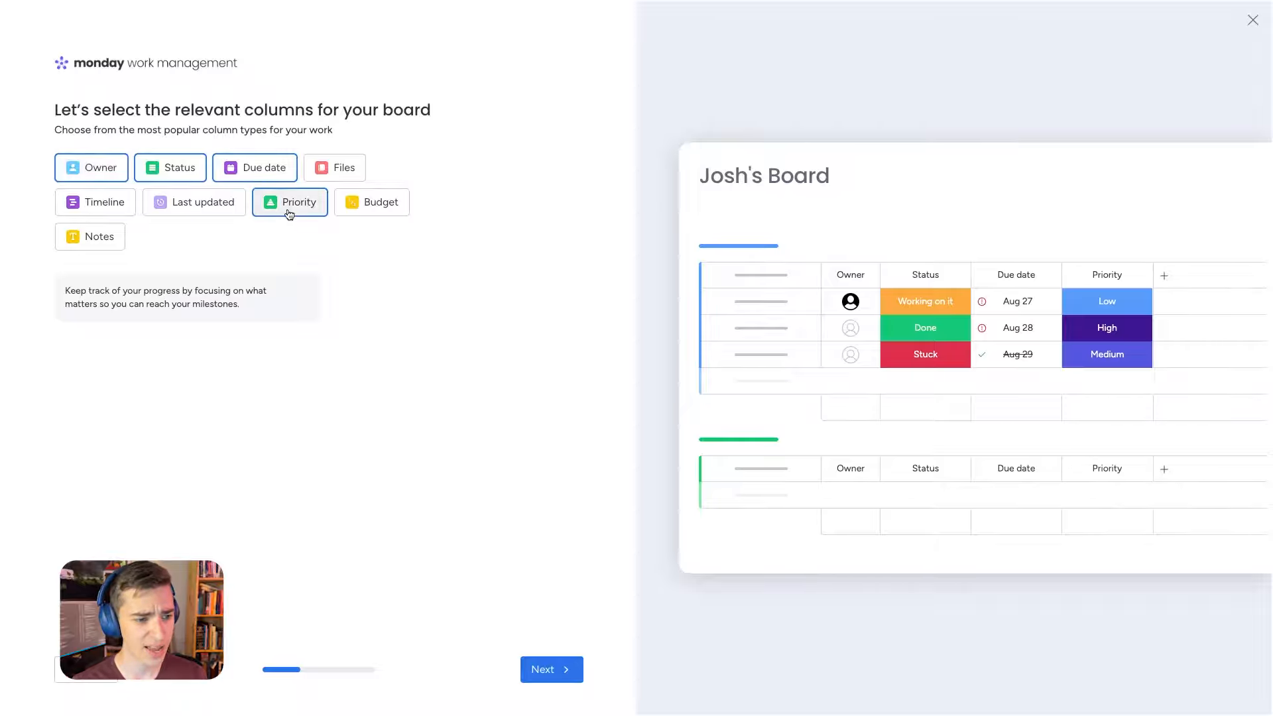
left_click(93, 237)
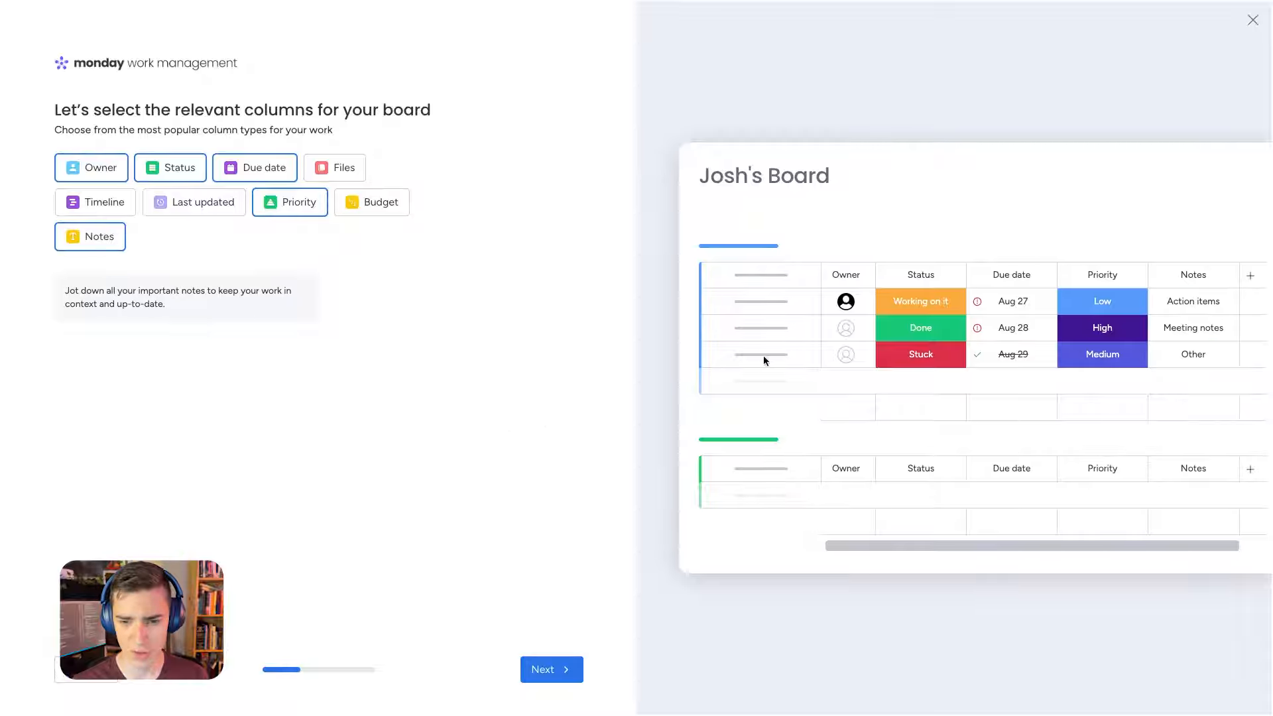
double_click(1047, 520)
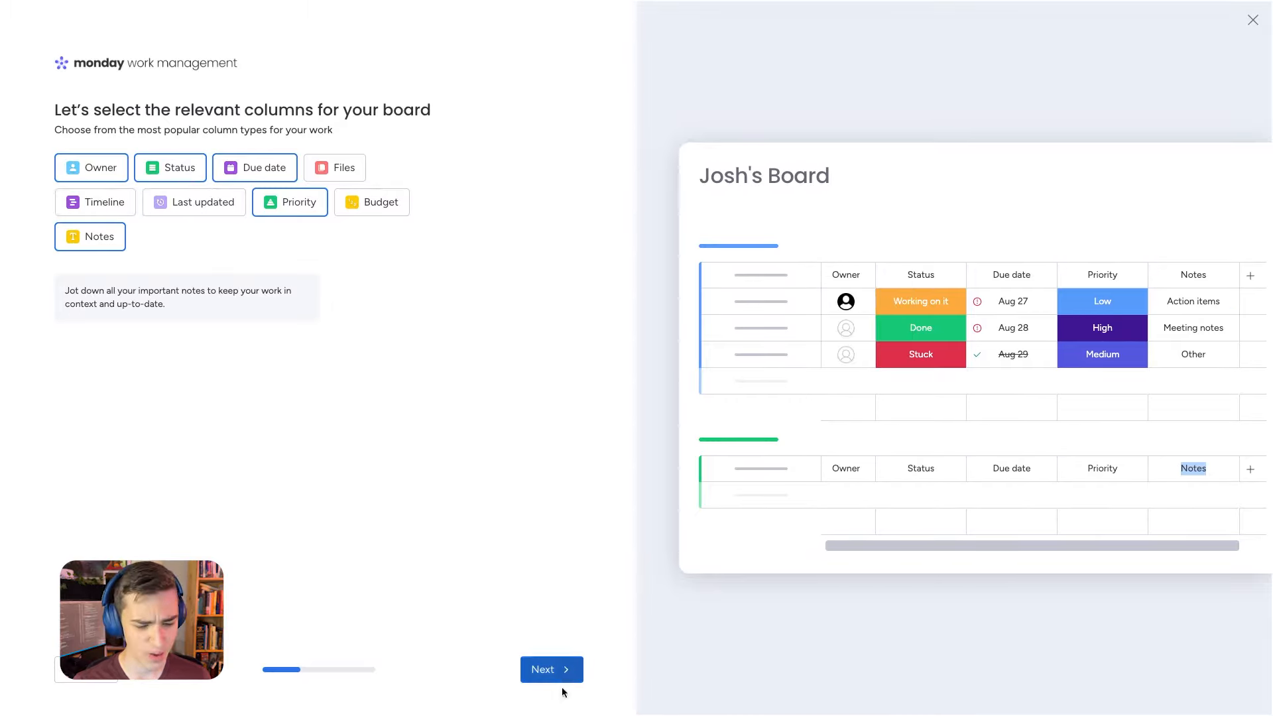
left_click(554, 671)
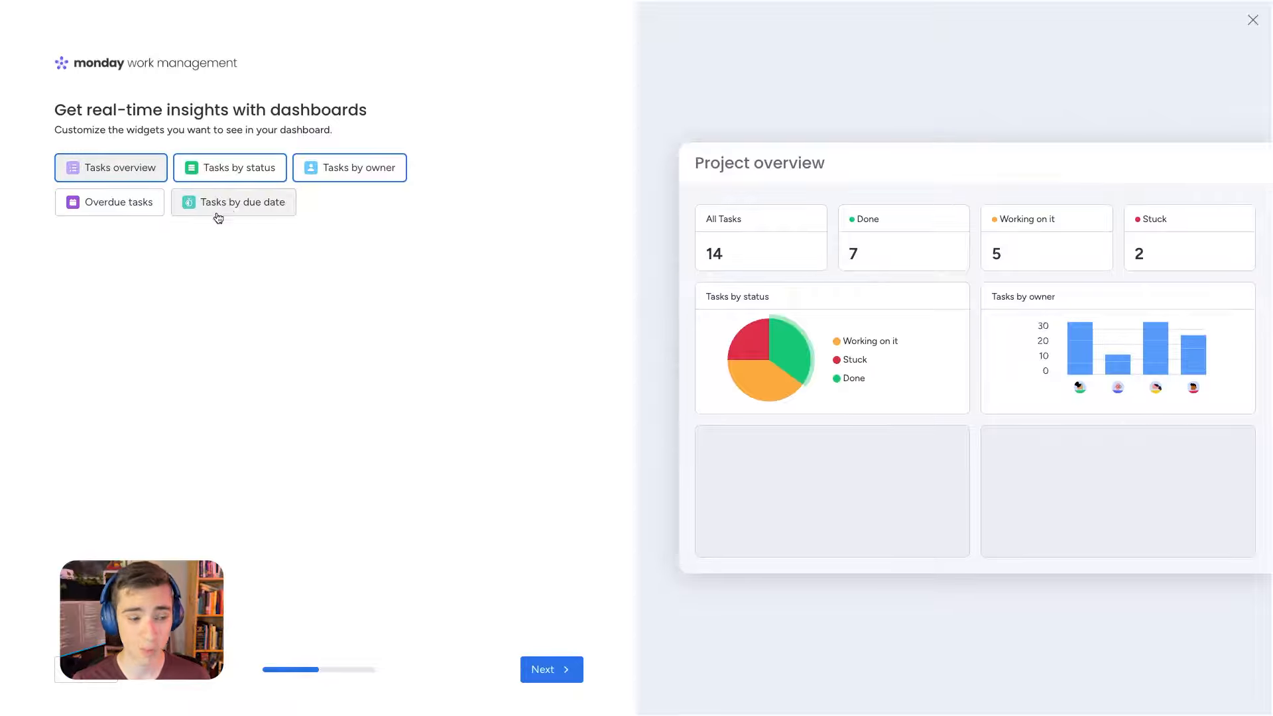
- Add the Overdue tasks and Tasks by due date widgets to the dashboard
left_click(156, 205)
left_click(237, 214)
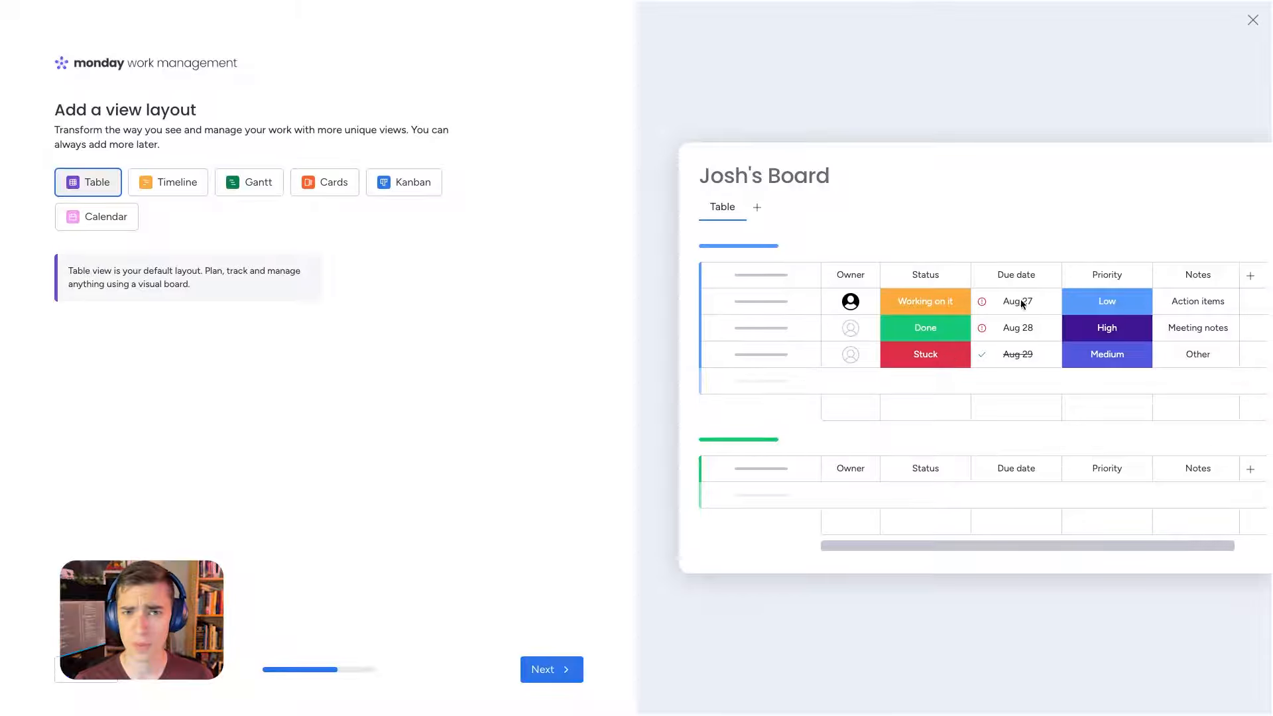
- Preview the Timeline, Gantt, Cards, Kanban and Calendar layouts, and return to the Table view
left_click(167, 182)
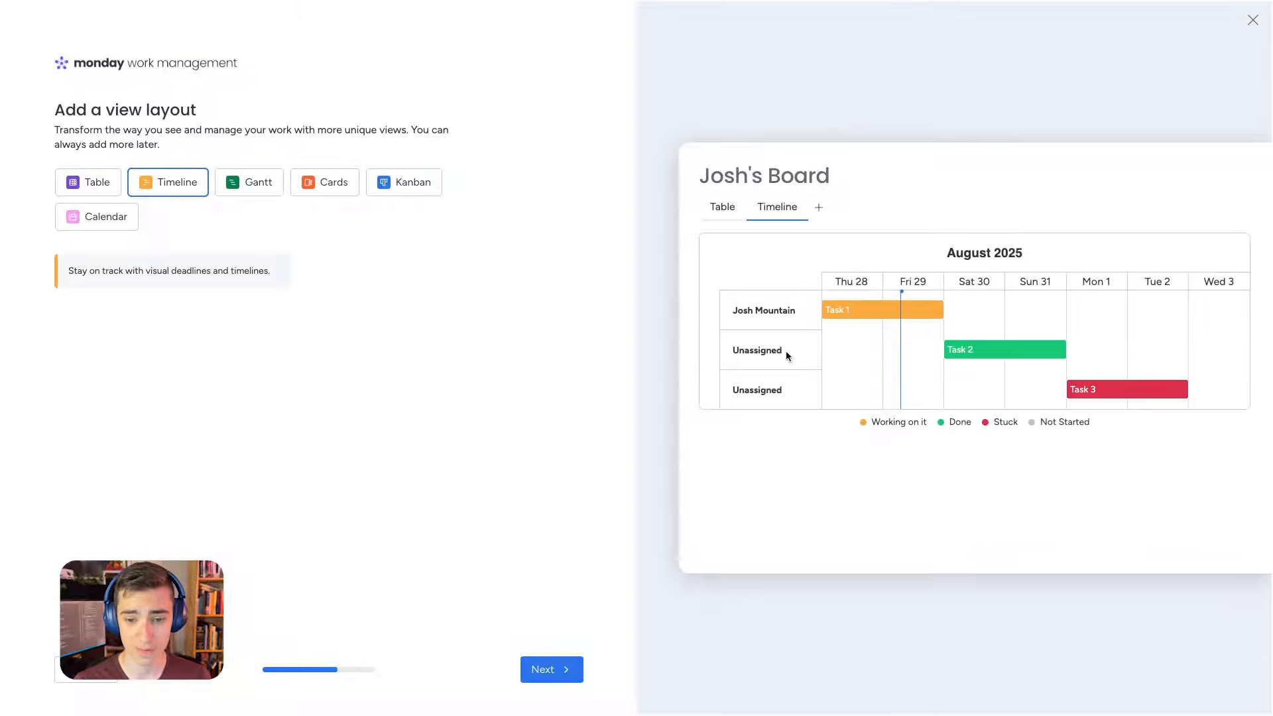
left_click(276, 189)
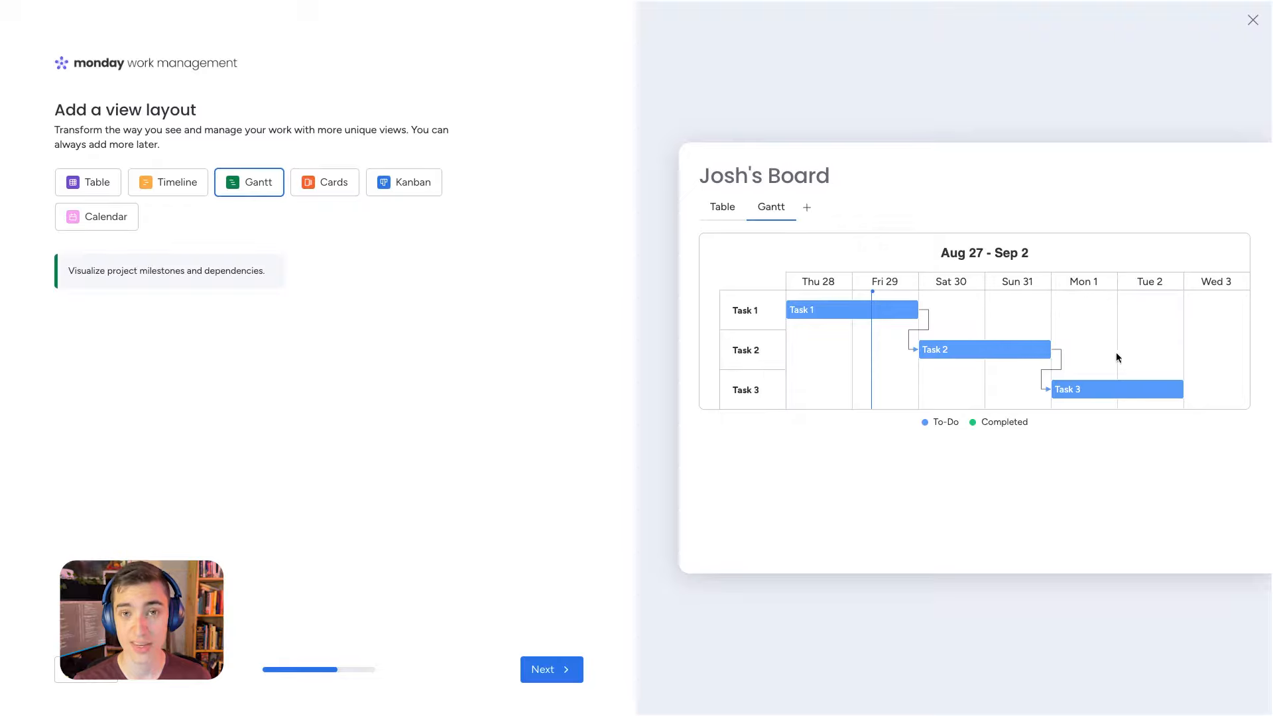
left_click(324, 181)
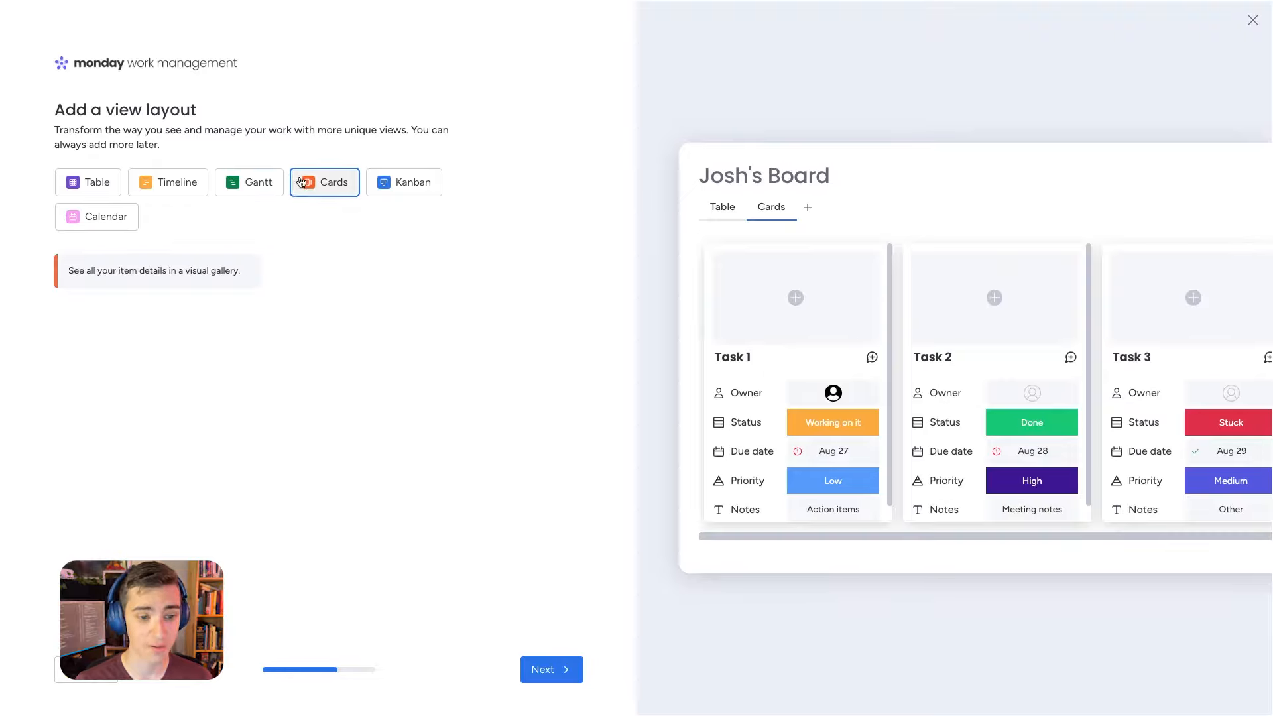
left_click(434, 183)
left_click(93, 216)
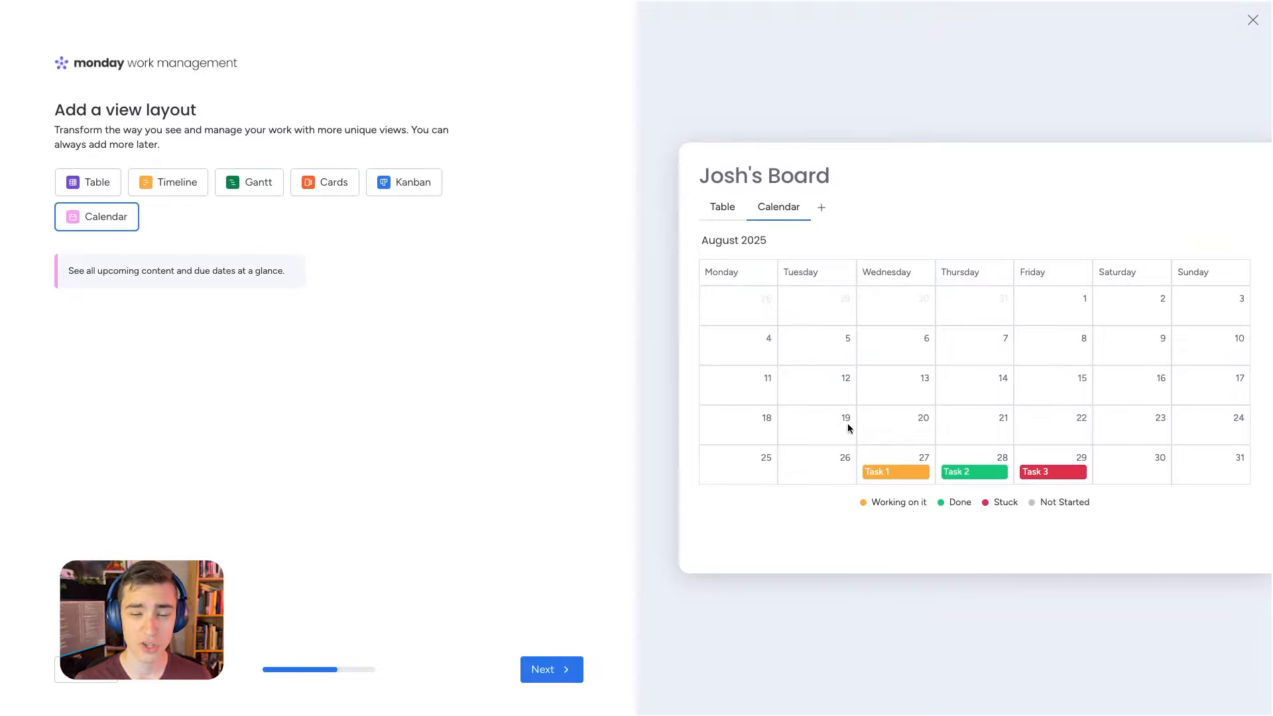
left_click(101, 191)
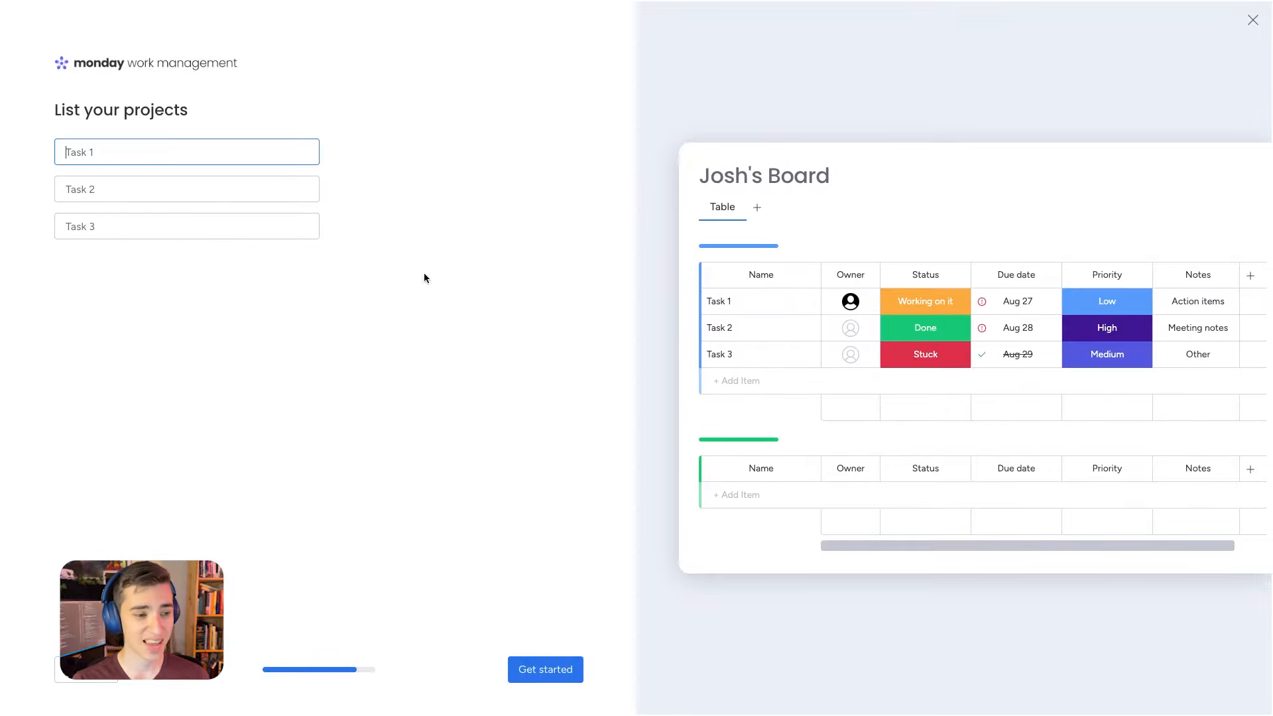
- List the three projects as New Video, New Script and New Editing
type("New Video")
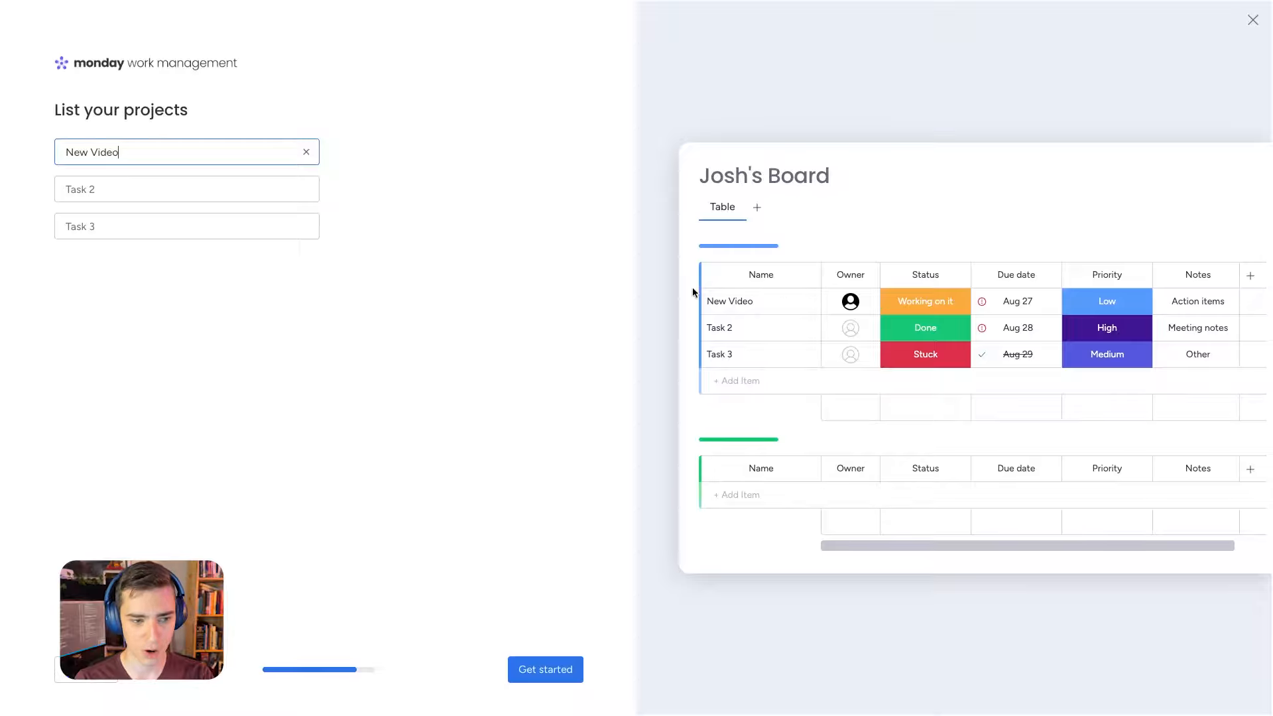
left_click(191, 179)
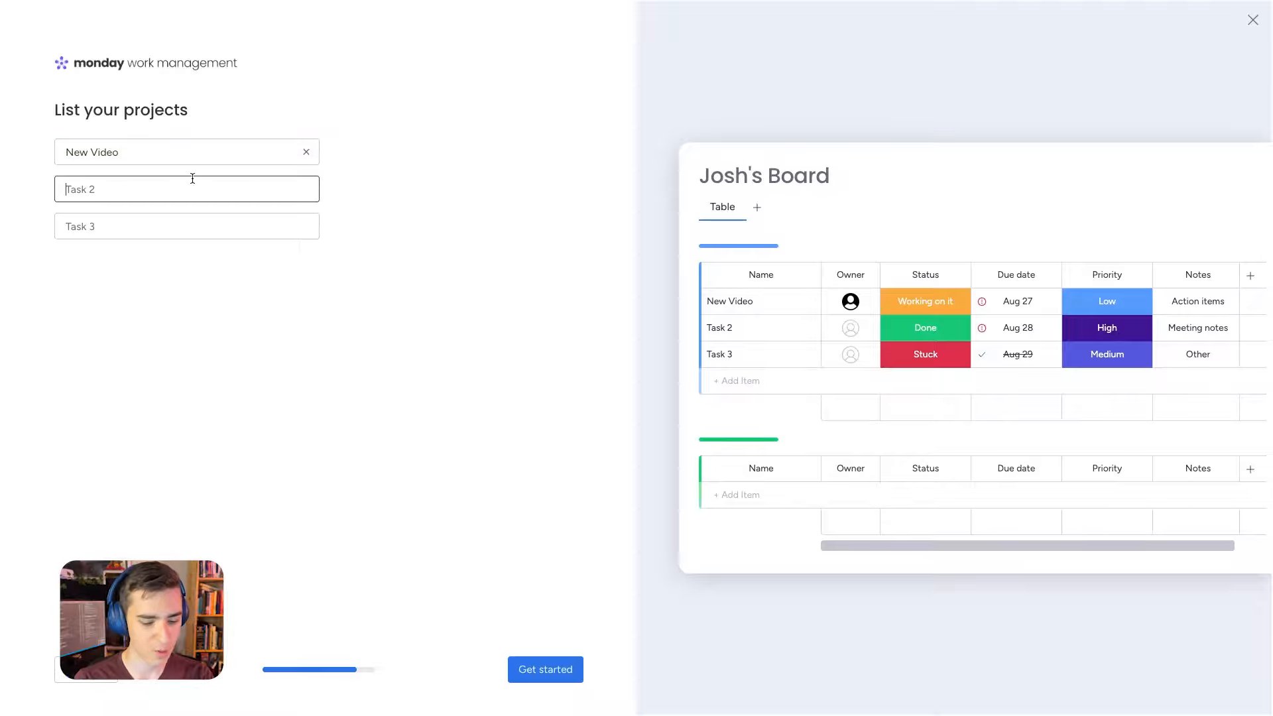
type("New Script")
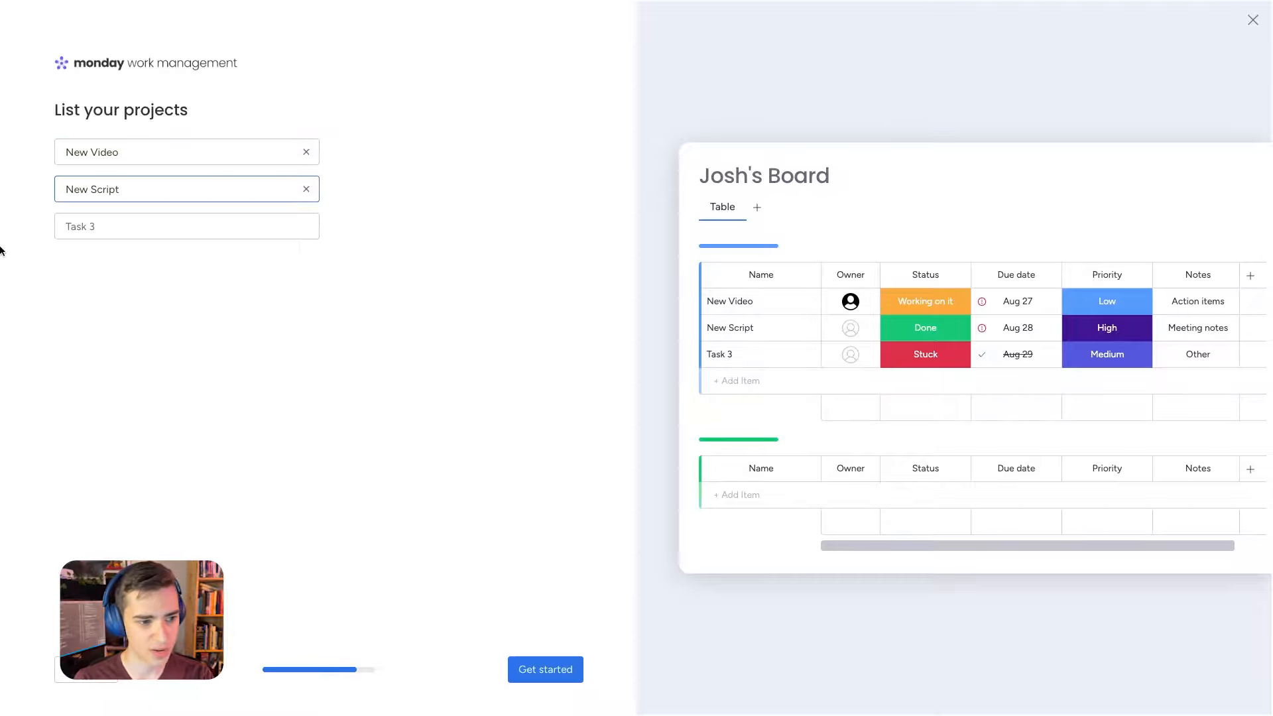
left_click(86, 232)
type("New Editing")
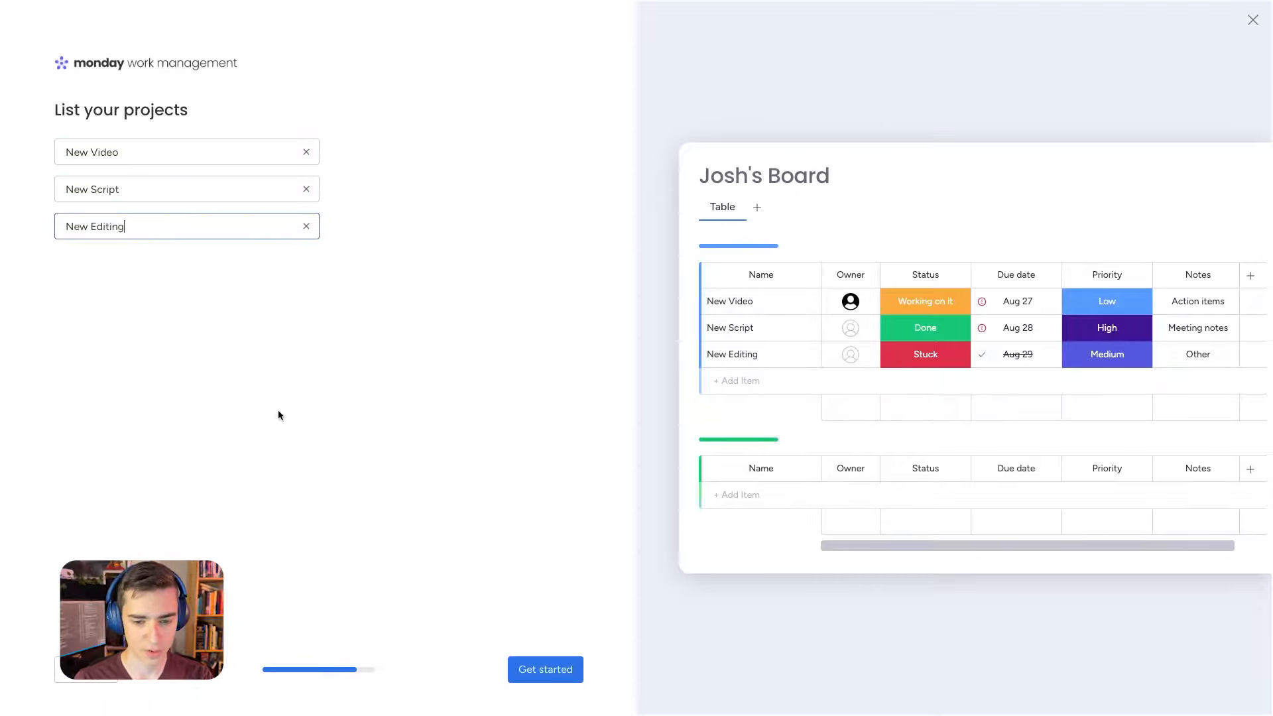
- Shorten the three project names to Video, Script and Editing, and finish the board setup
left_click_drag(88, 152, 54, 230)
key("BackSpace")
left_click(92, 190)
key("BackSpace")
key("BackSpace")
key("BackSpace")
key("BackSpace")
key("BackSpace")
left_click(113, 148)
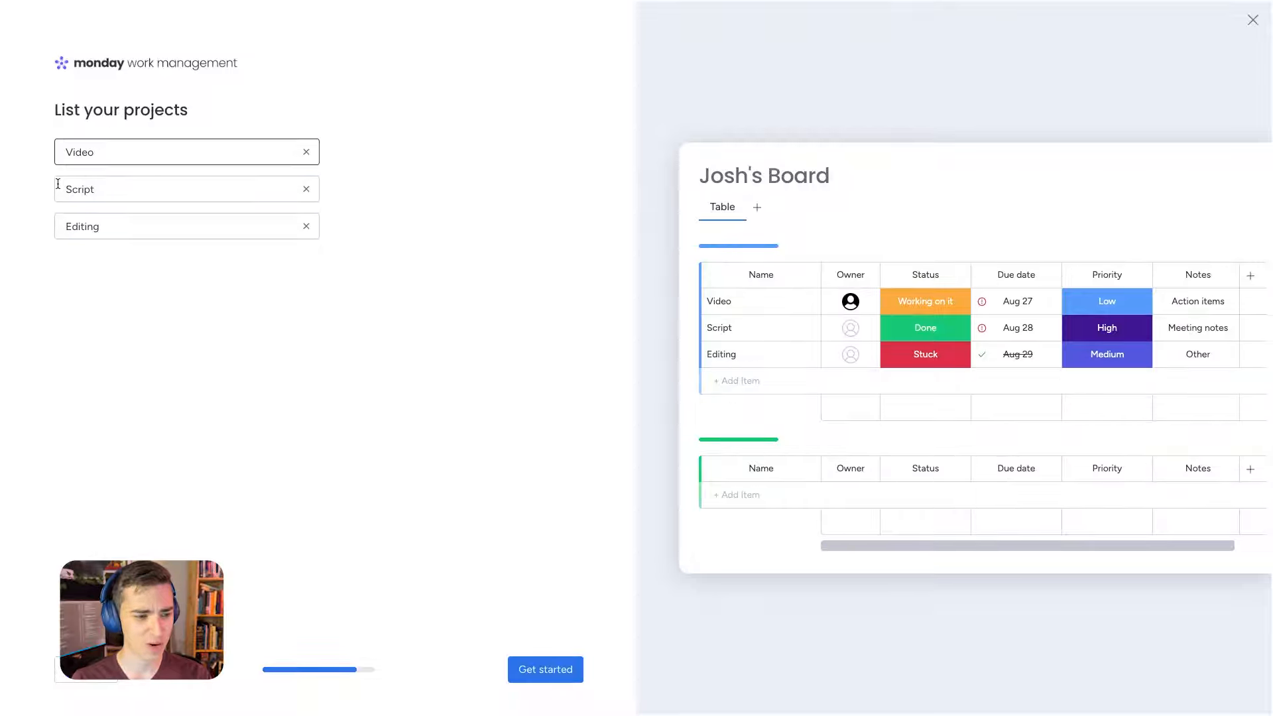
left_click(69, 236)
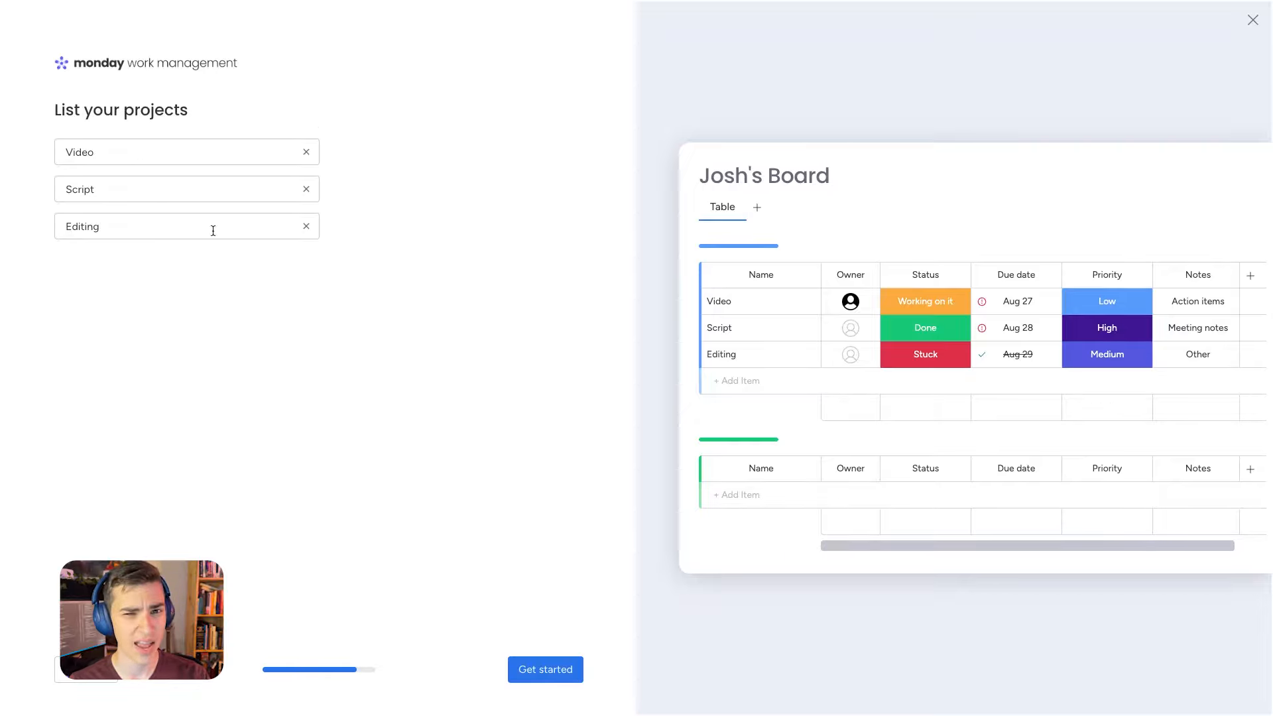
left_click(560, 669)
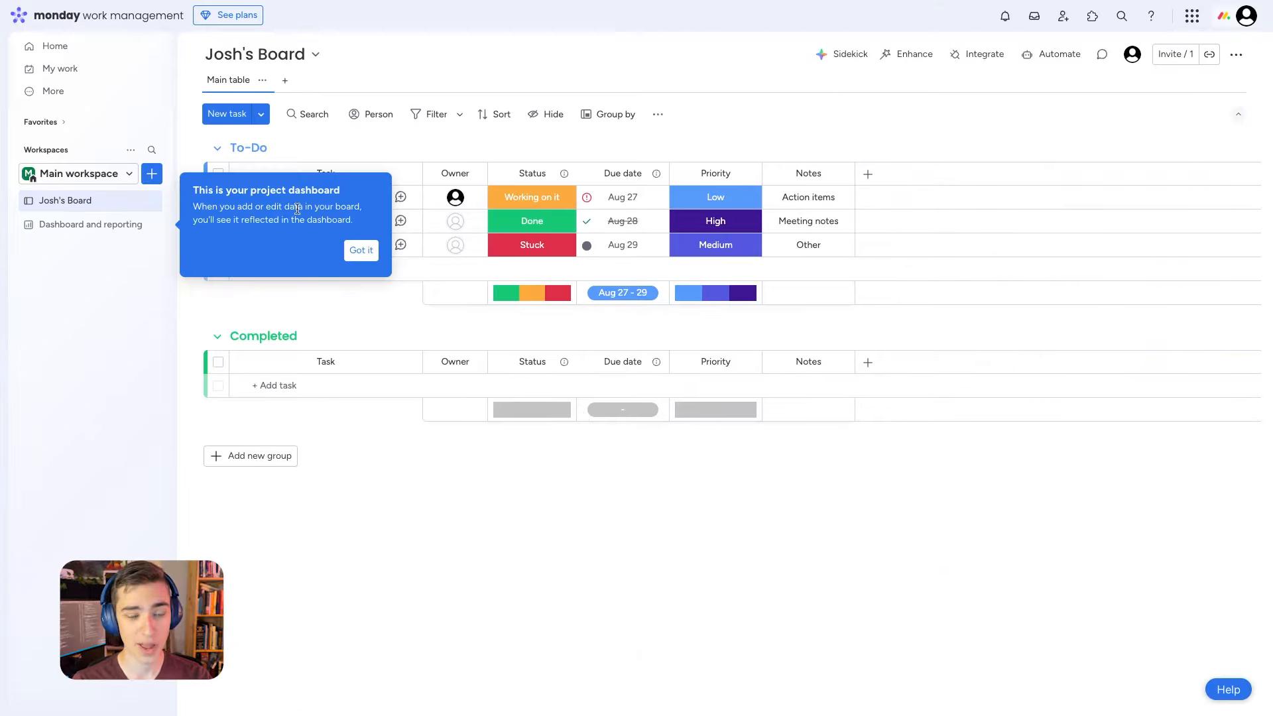
- Dismiss the dashboard tip, start the basics walkthrough and open the status labels for editing from the Video task
left_click(362, 250)
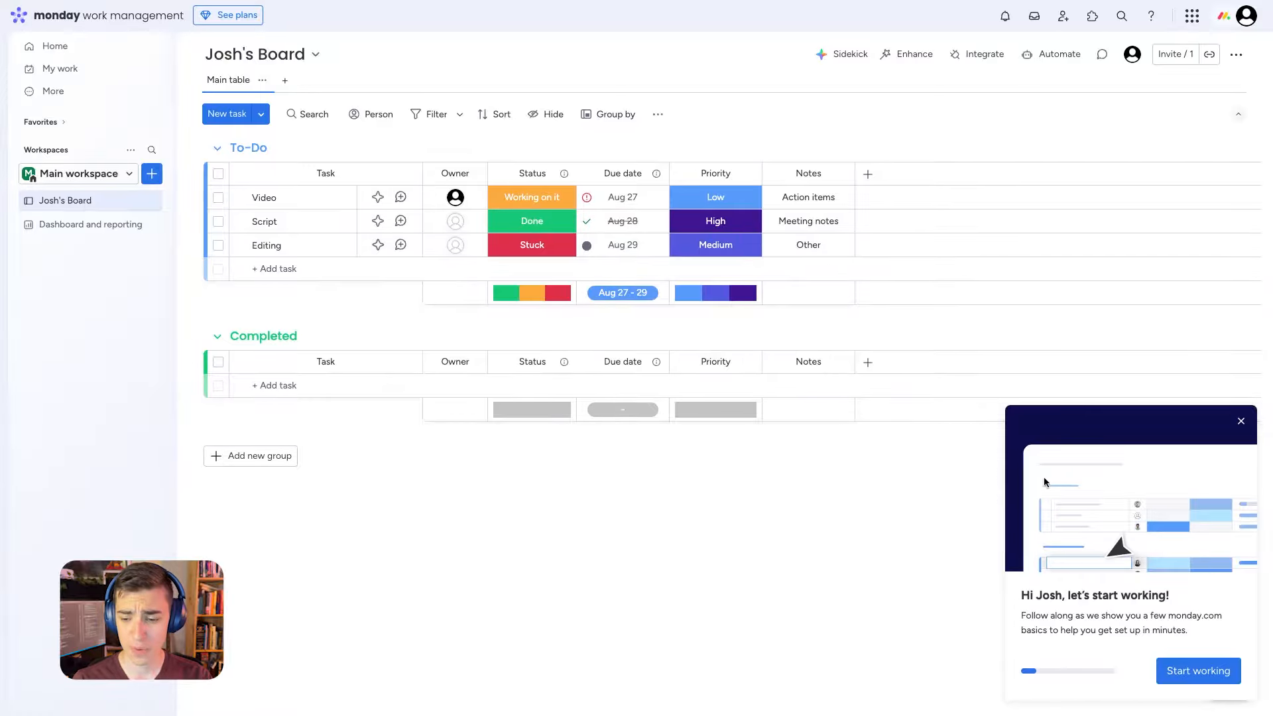
left_click(1178, 670)
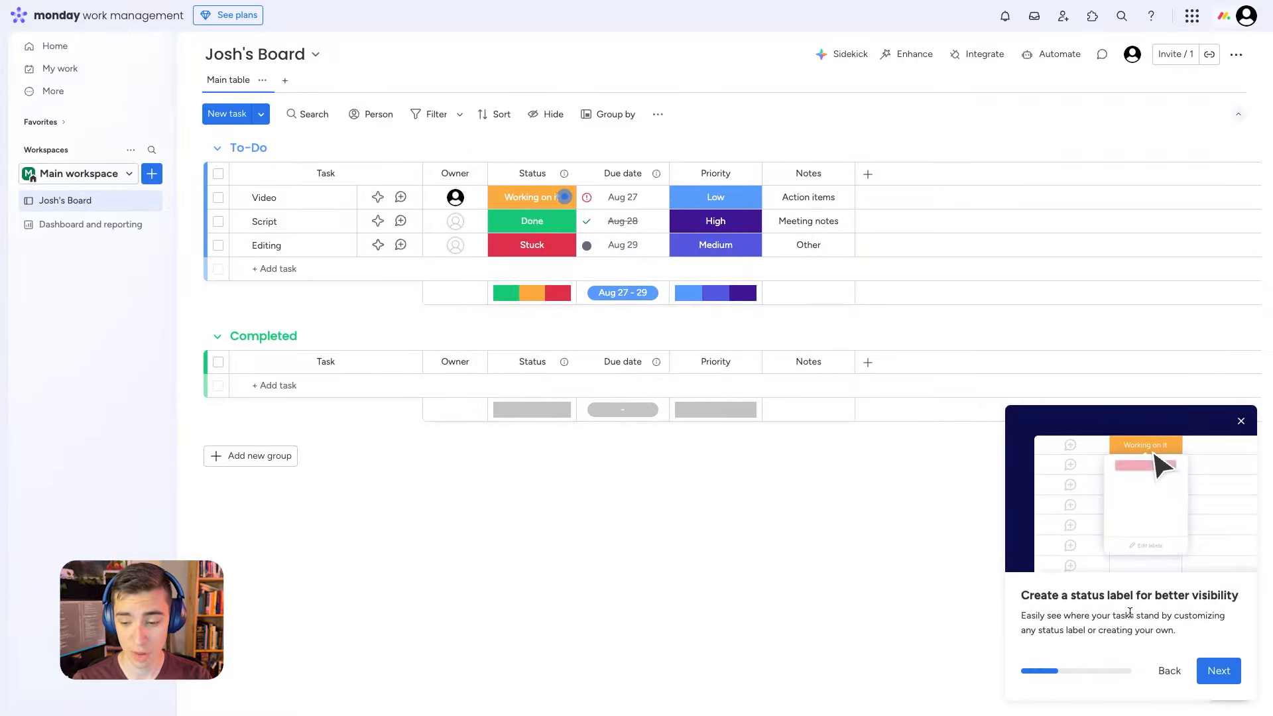
left_click(530, 196)
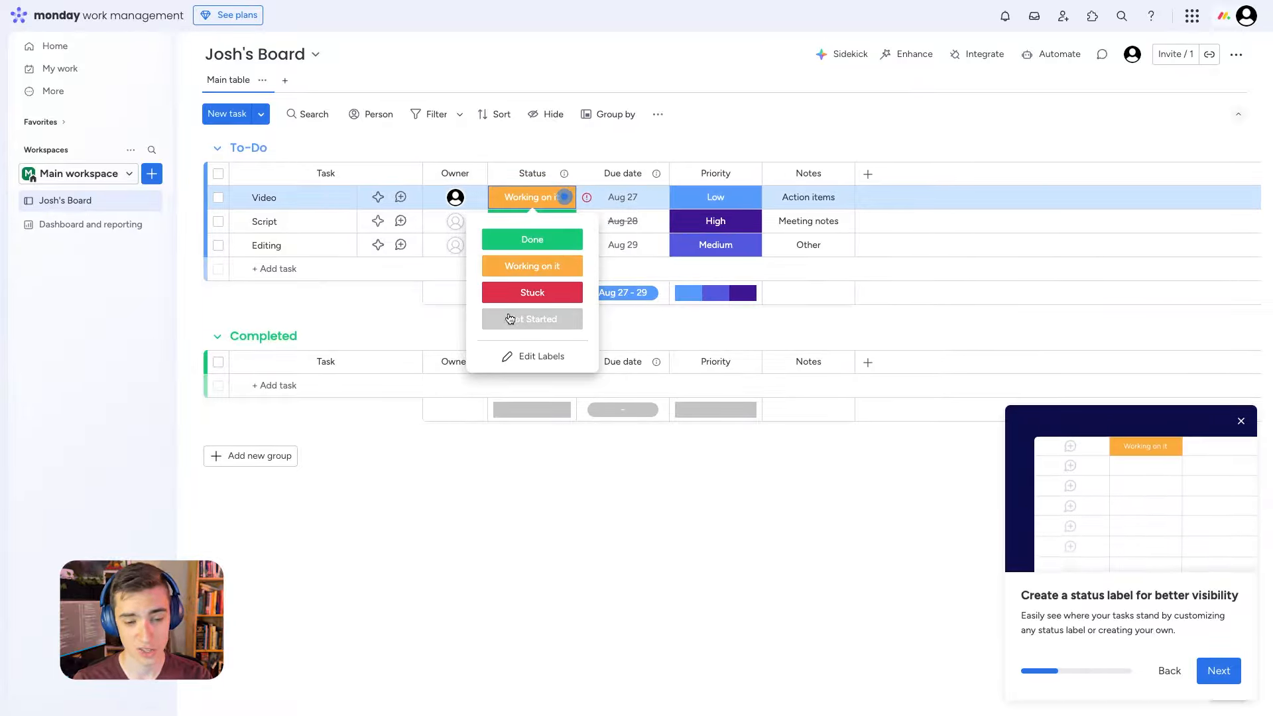
left_click(527, 357)
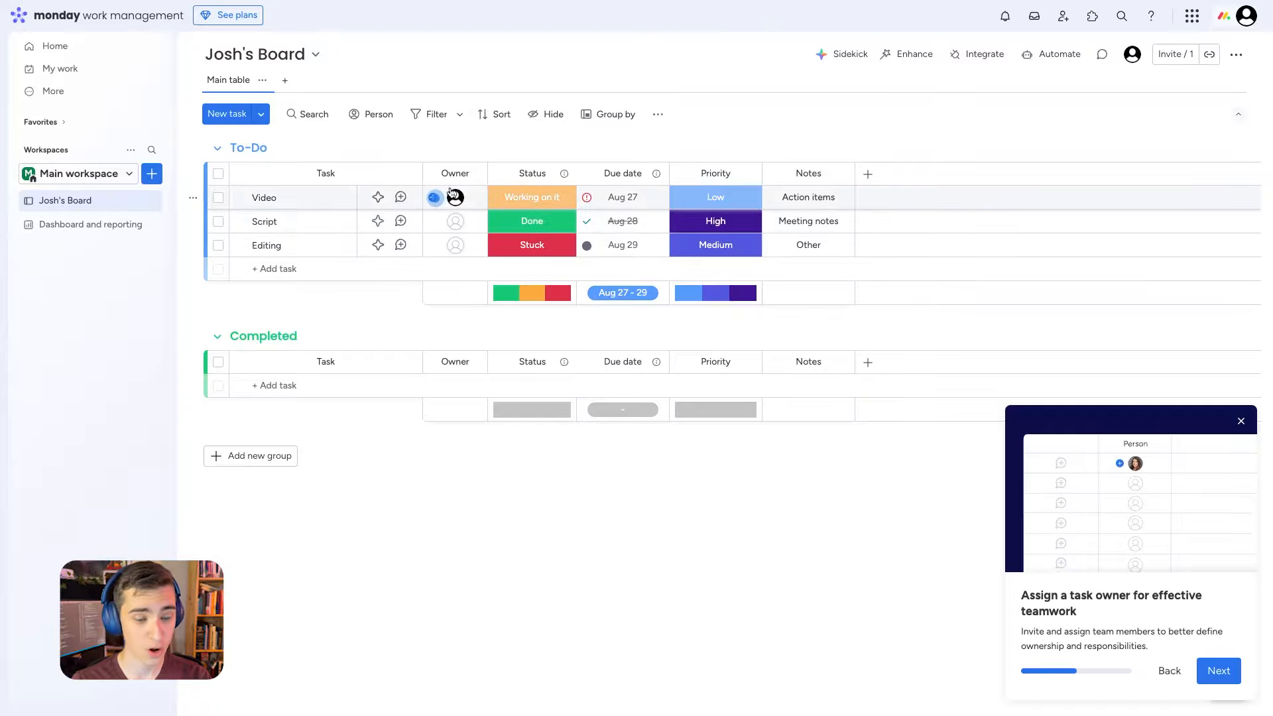
- Assign the account user as owner of the Script and Editing tasks
mouse_move(460, 202)
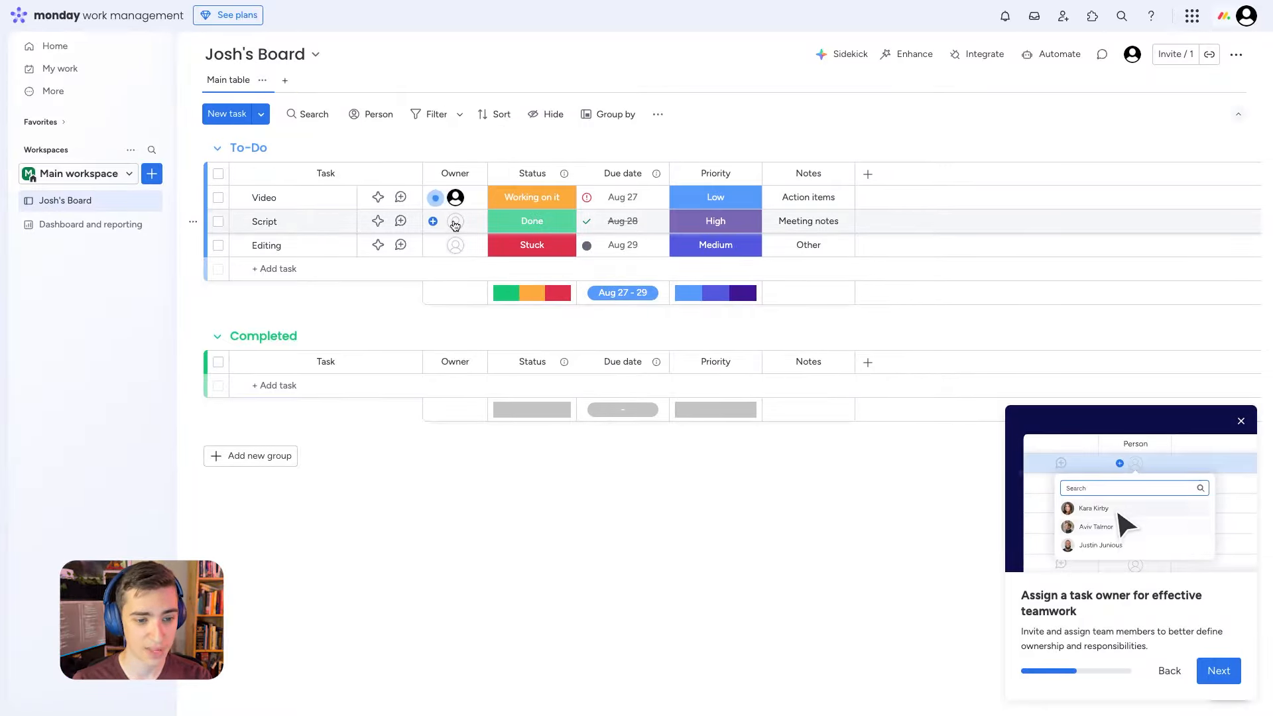
left_click(456, 222)
left_click(425, 310)
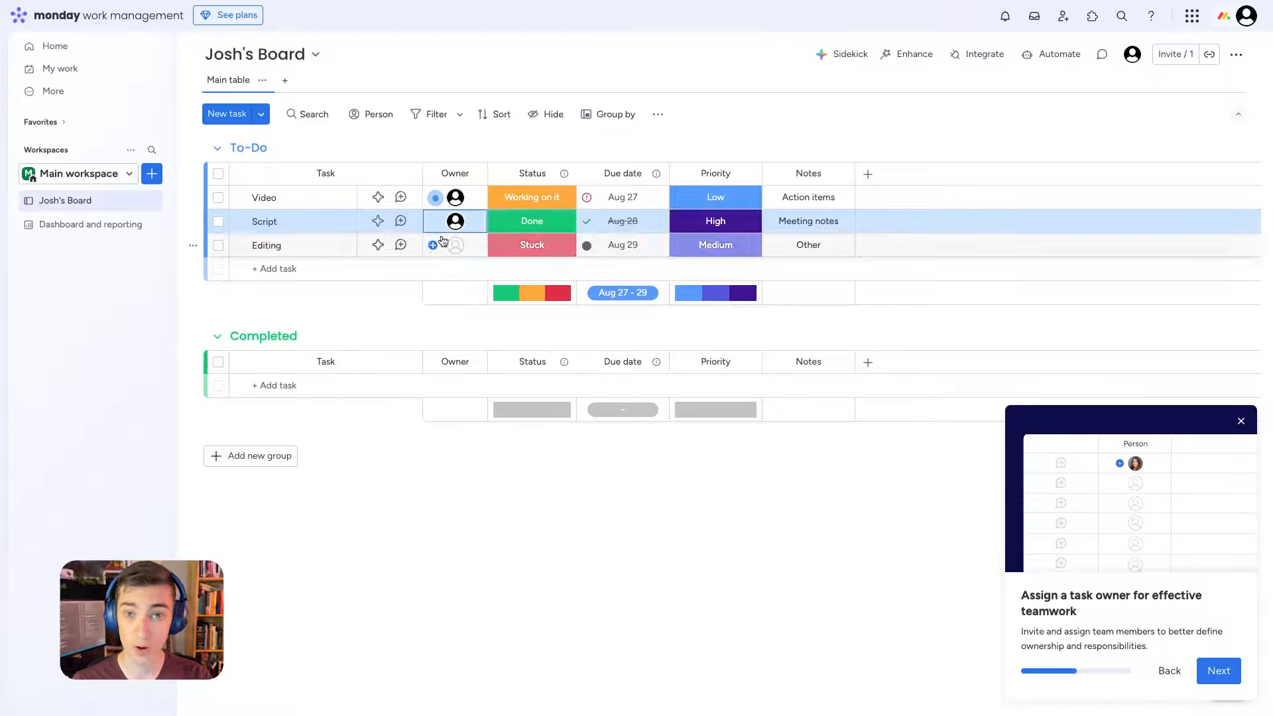
left_click(448, 244)
left_click(411, 330)
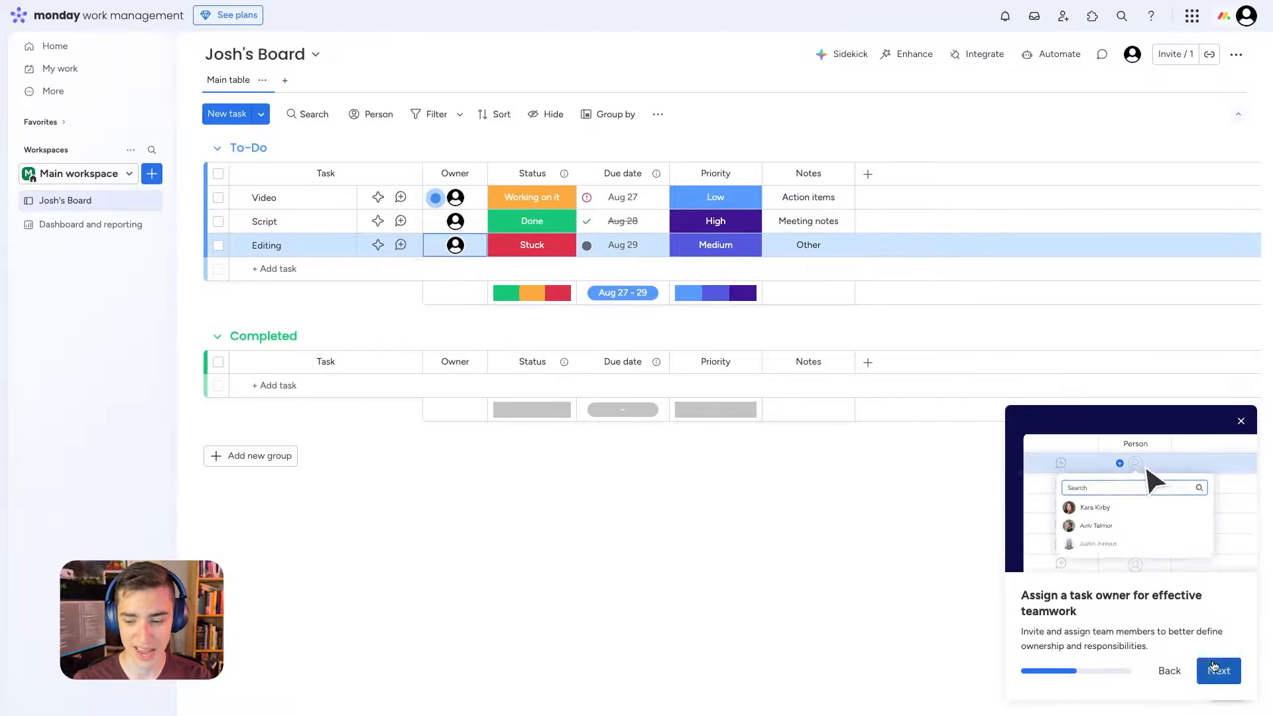
- Advance the walkthrough to item duplication and duplicate the Video task without updates
left_click(1214, 668)
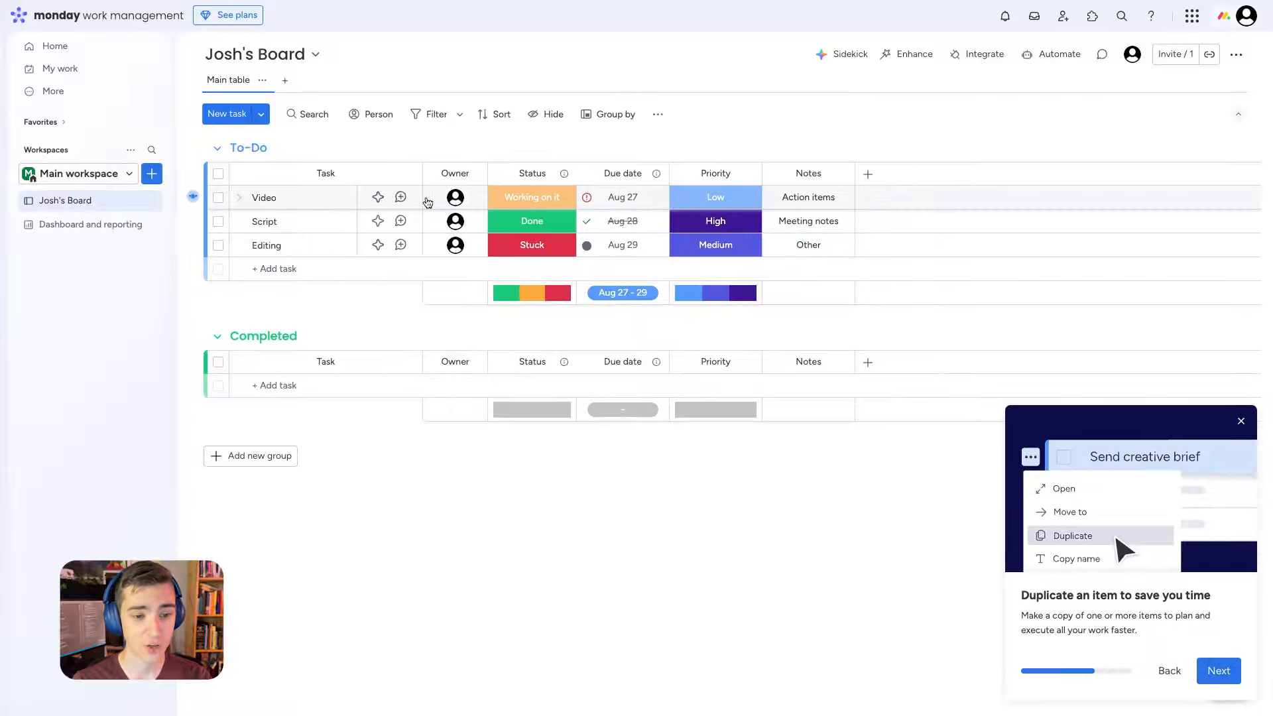
left_click(193, 198)
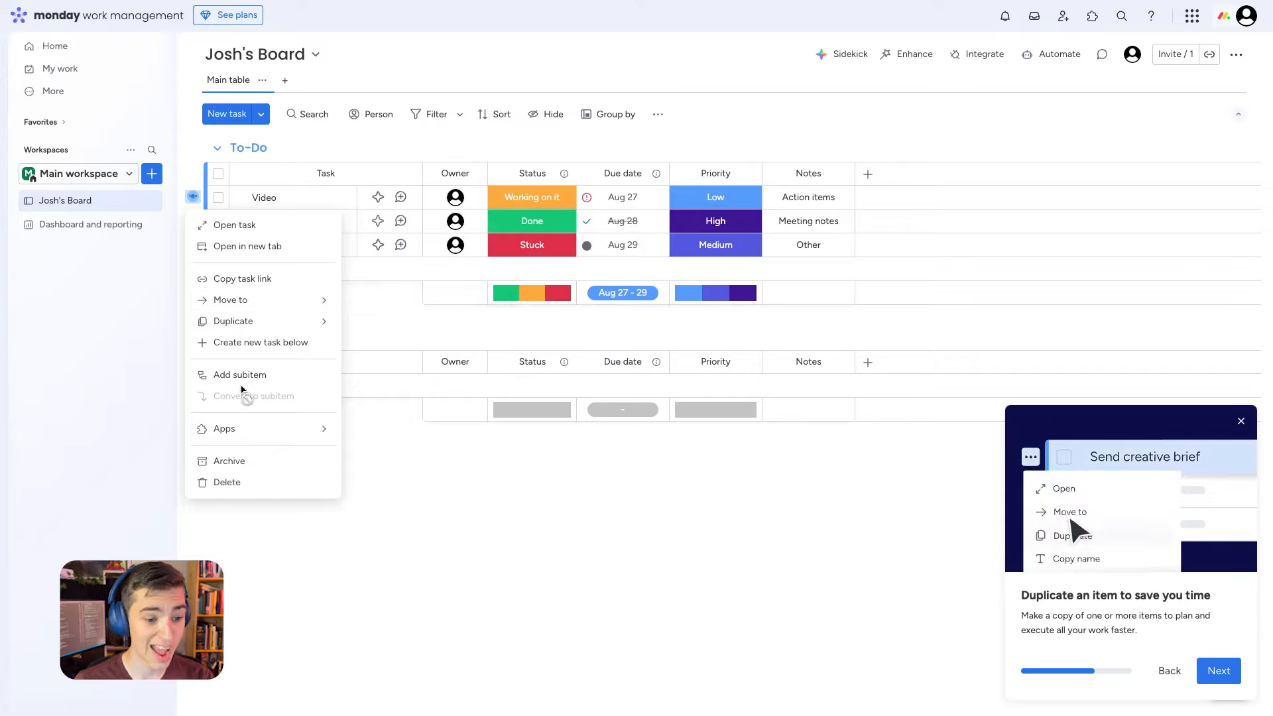
mouse_move(222, 428)
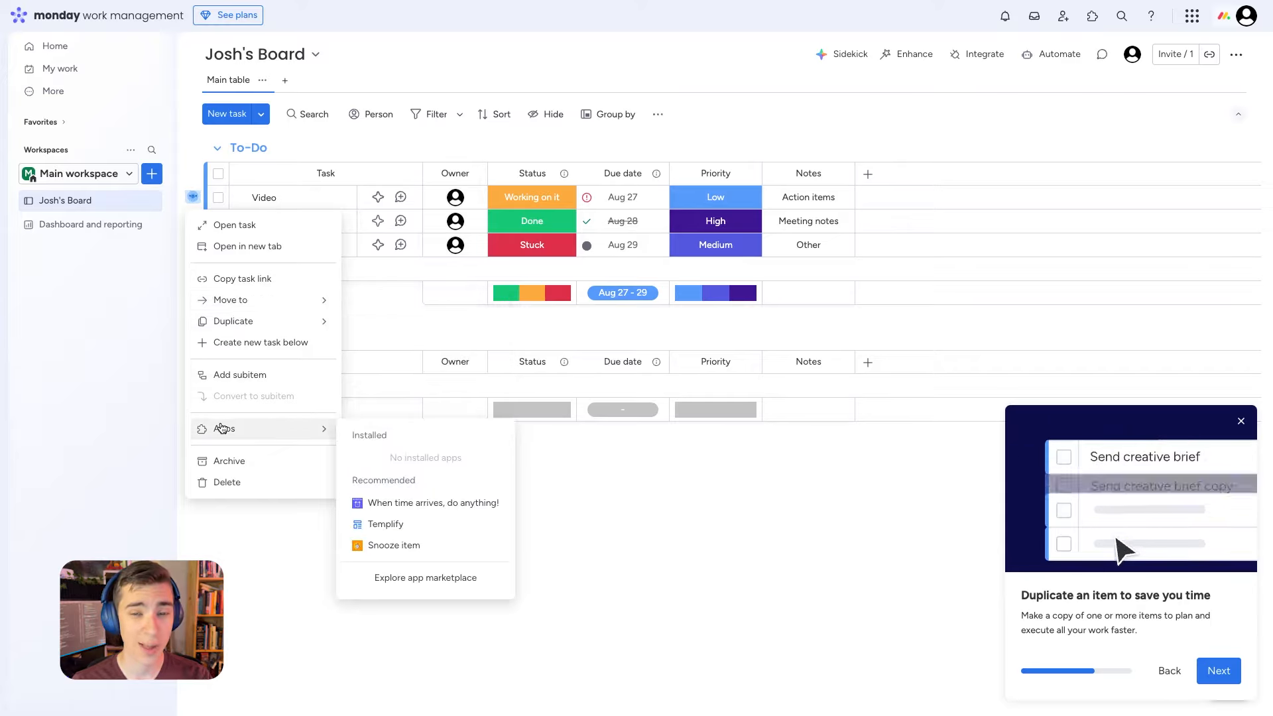
mouse_move(240, 325)
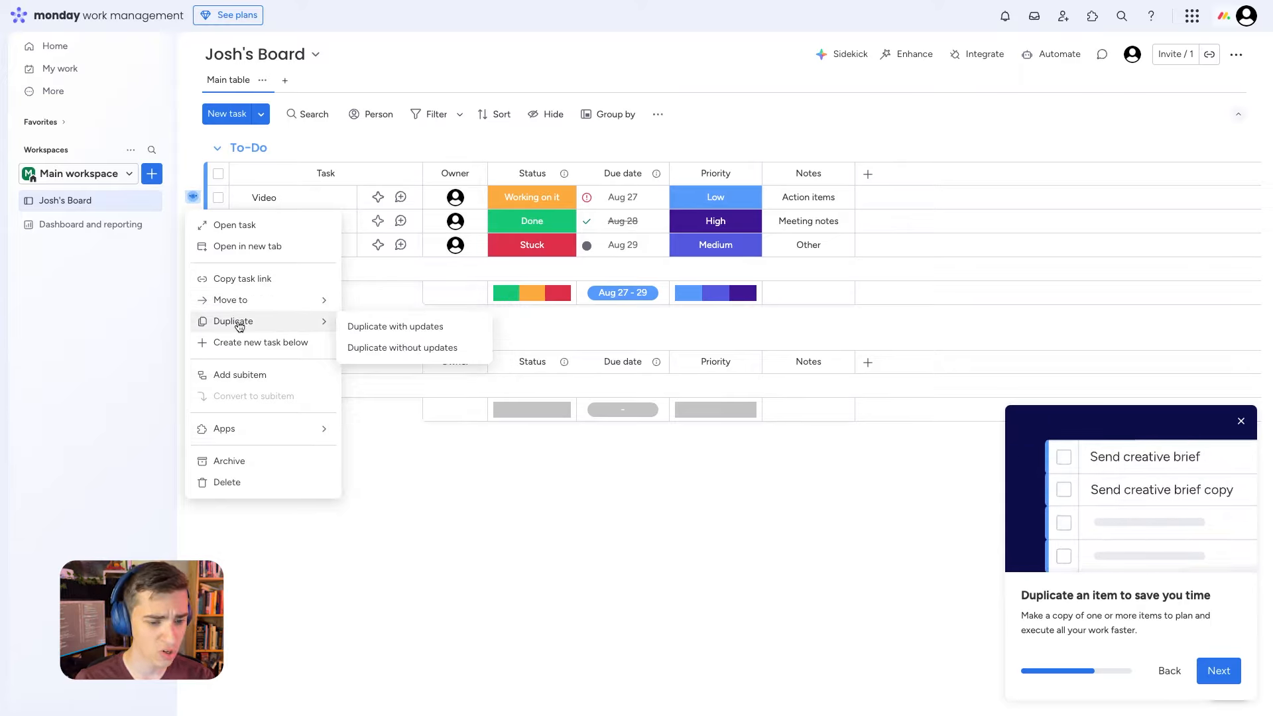
left_click(406, 346)
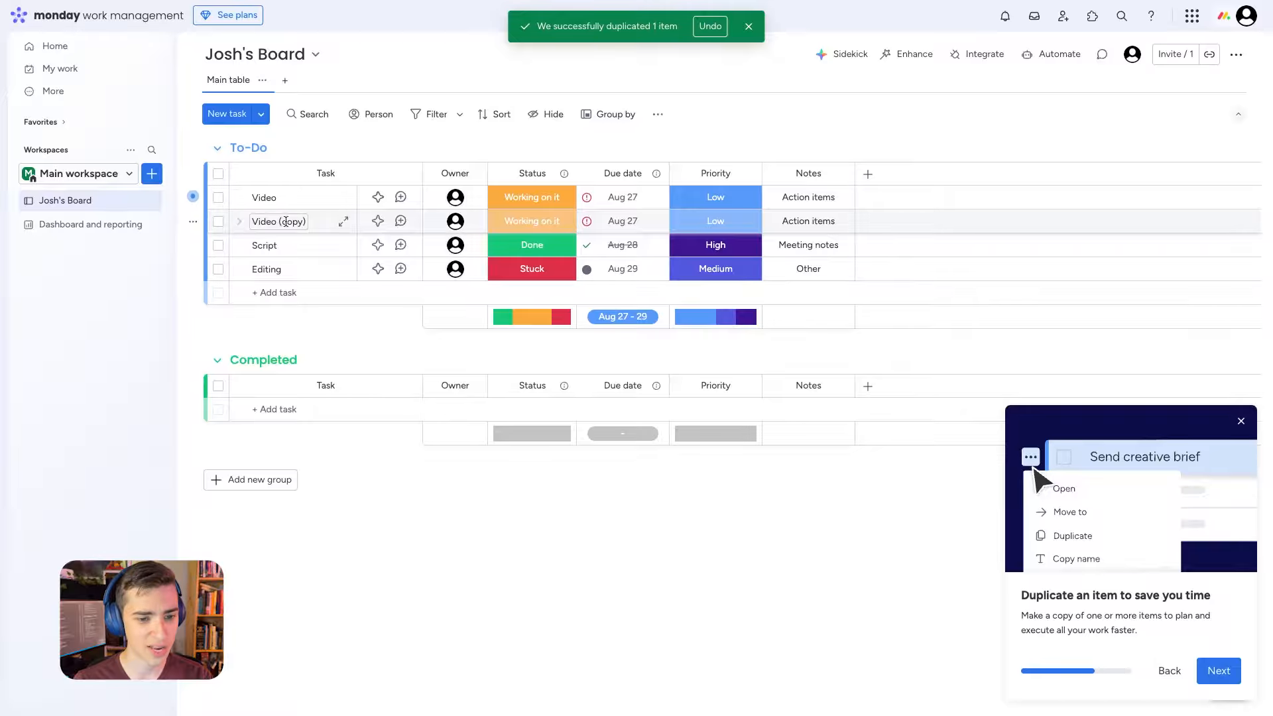
- Inspect the due date, priority and notes fields of the Video (copy) task without changing them
mouse_move(448, 229)
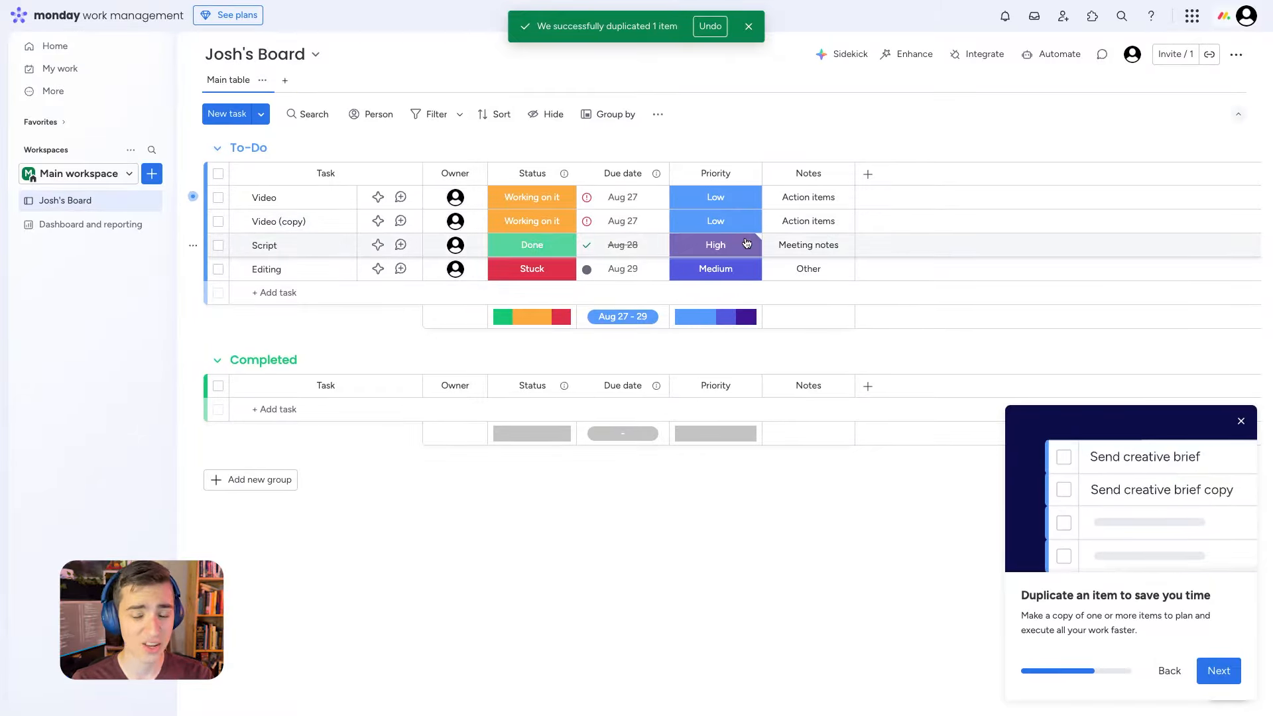
left_click(620, 213)
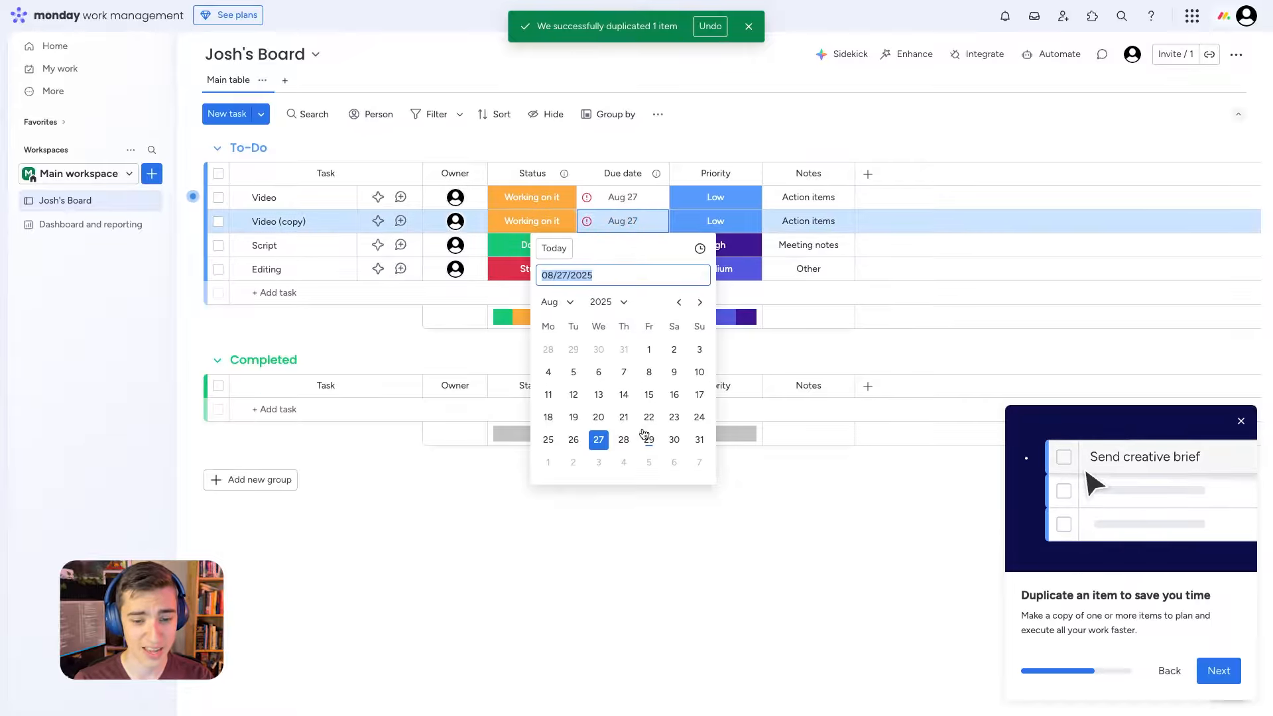
left_click(696, 222)
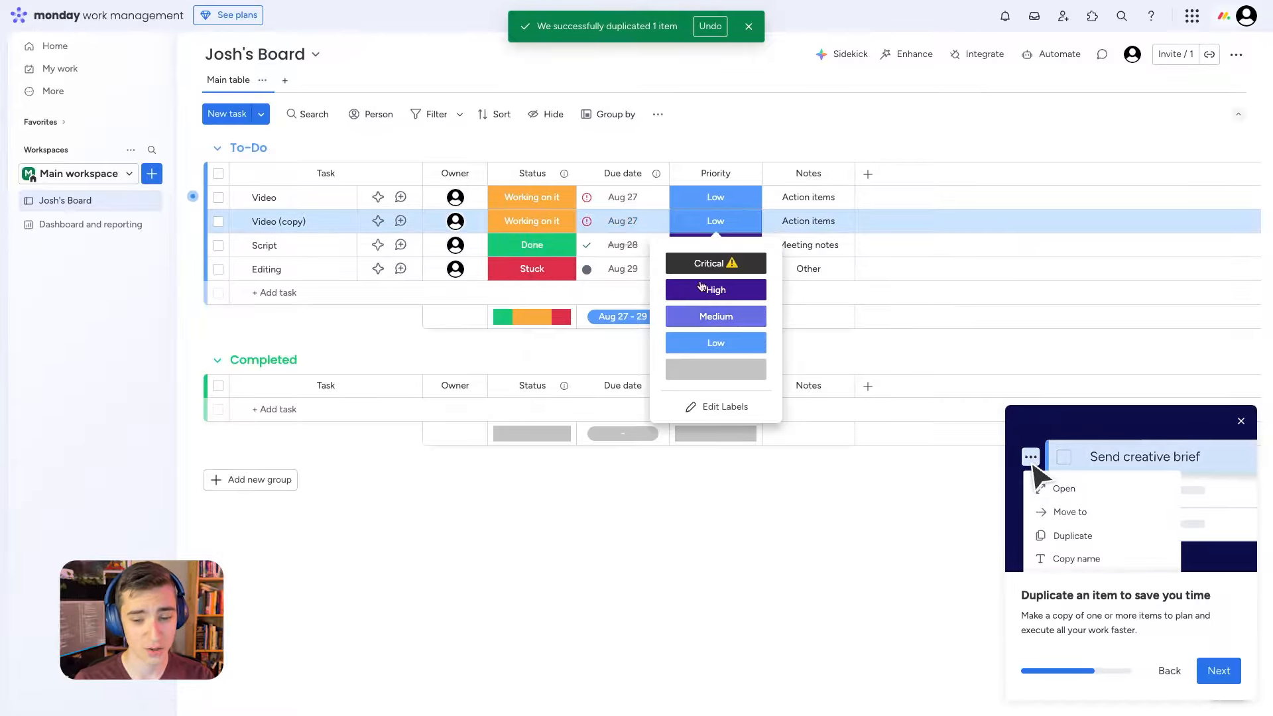
left_click(784, 224)
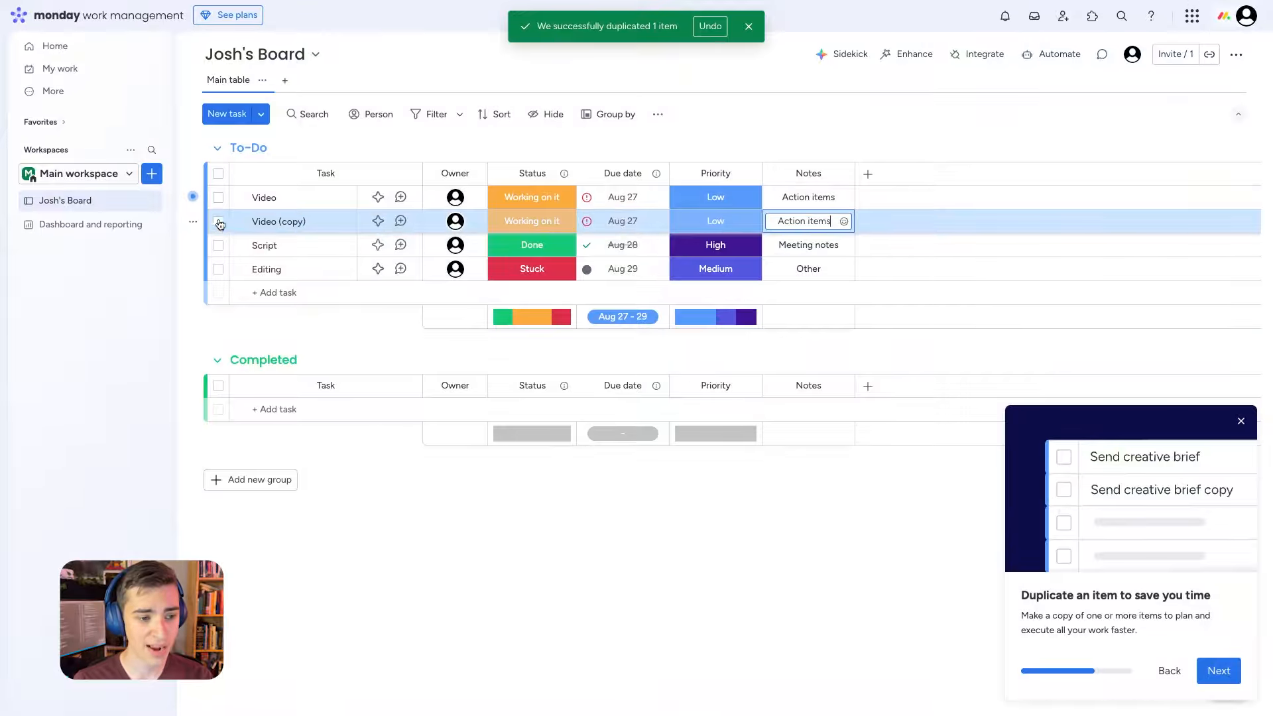
- Open the Video (copy) task to view its updates
left_click(192, 221)
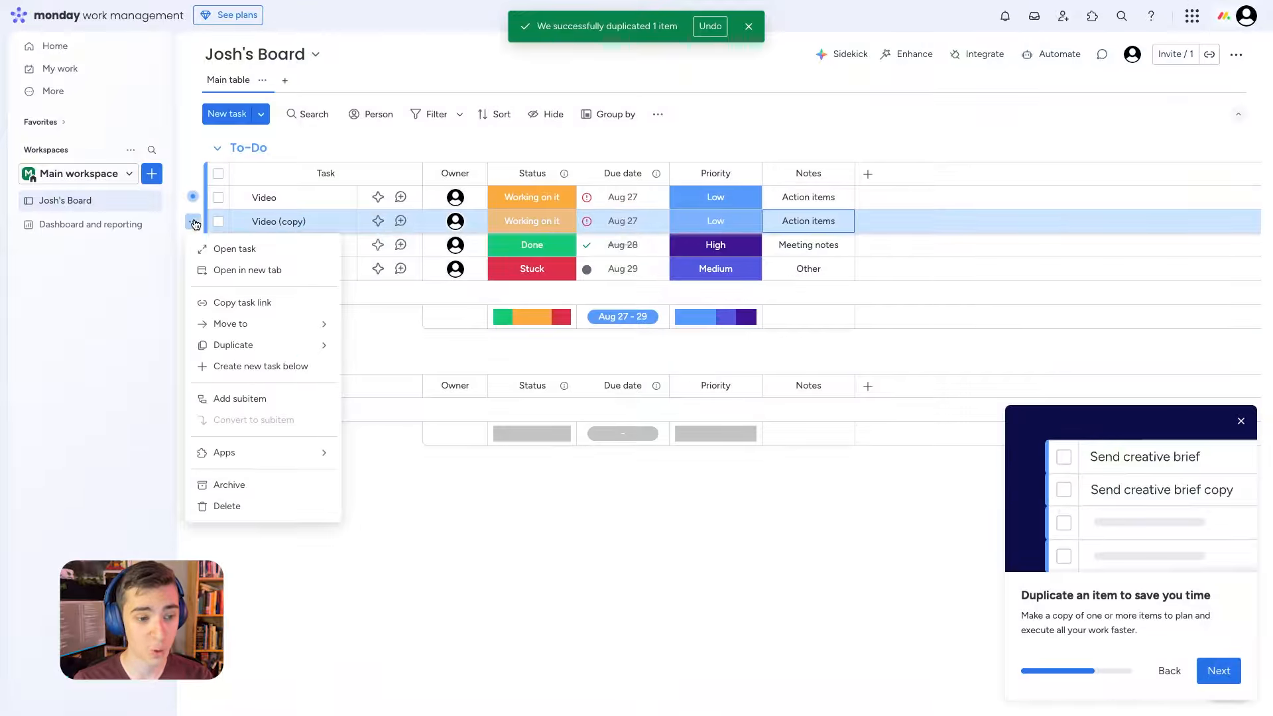
left_click(245, 255)
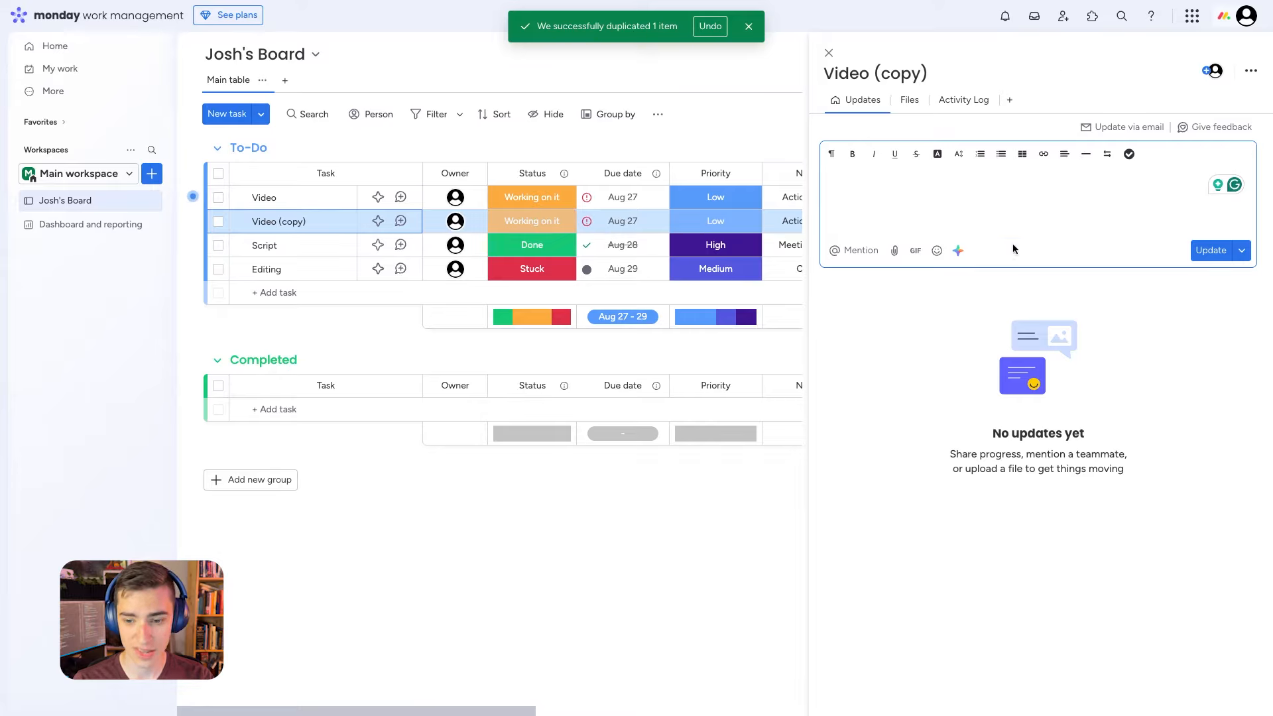
- View the activity log of the Video (copy) task and add an Item description view to the task
left_click(912, 103)
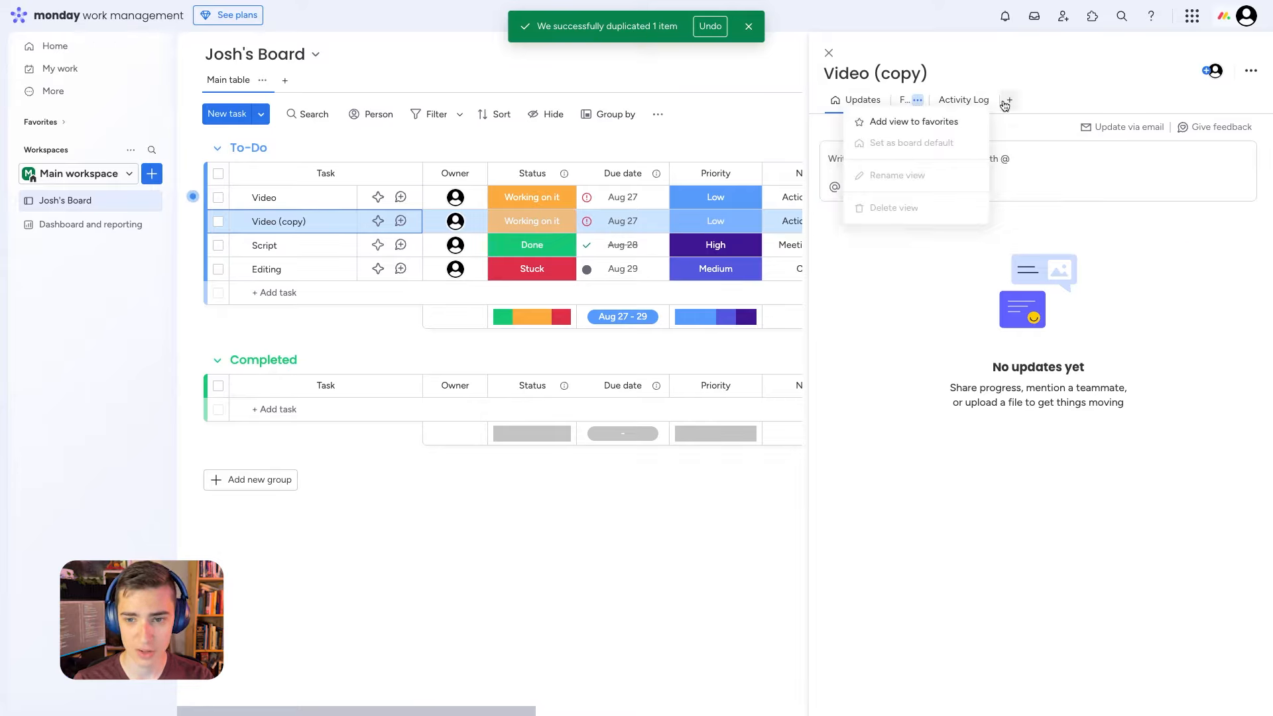
left_click(974, 110)
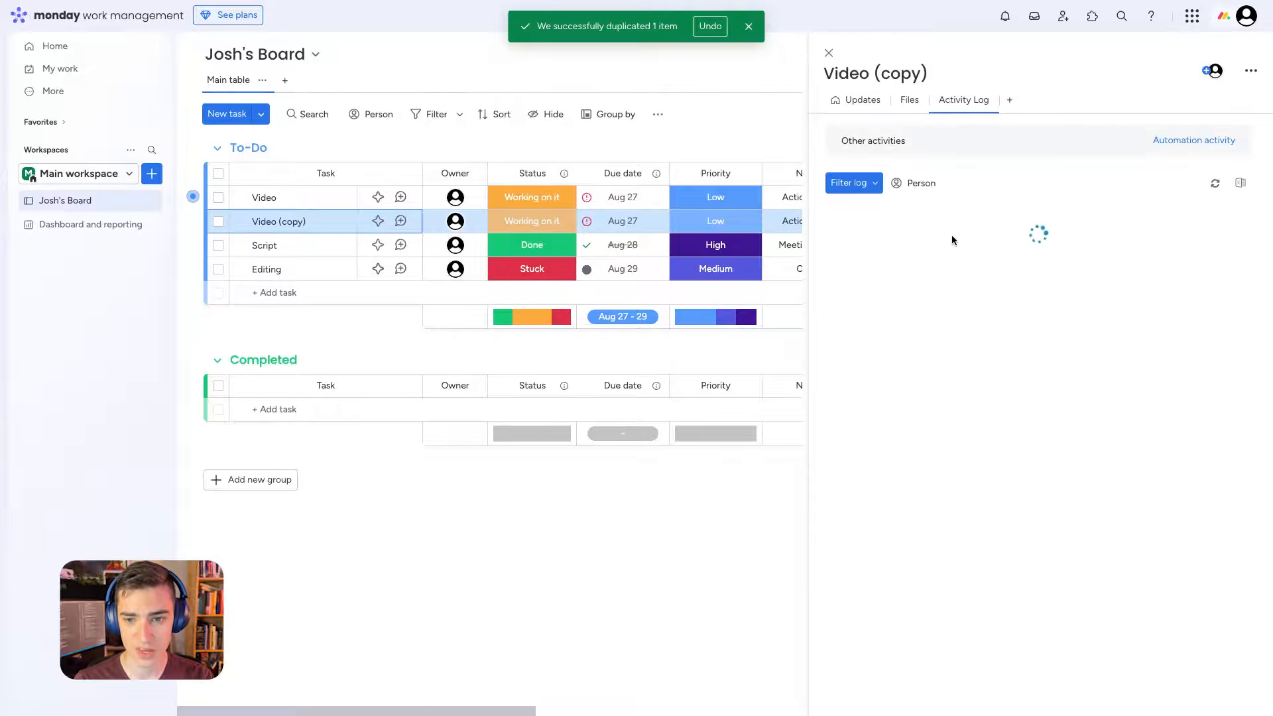
left_click(1010, 103)
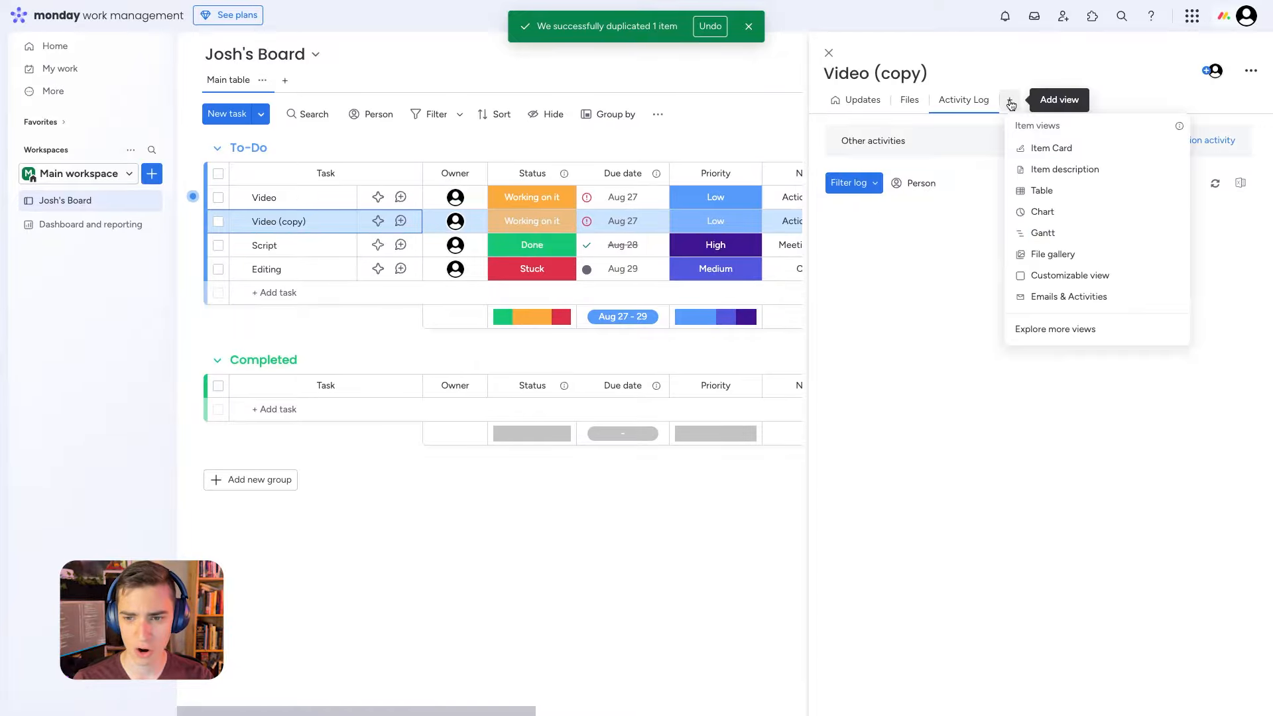
left_click(1054, 169)
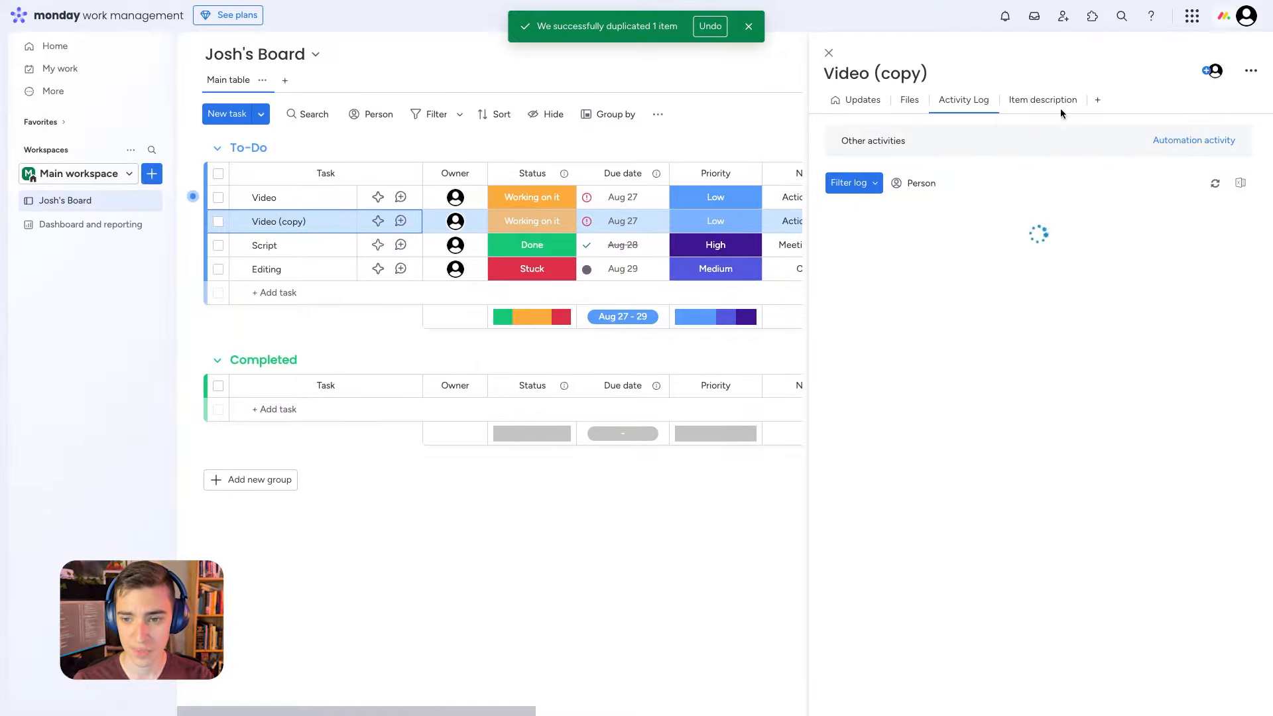
double_click(1054, 100)
left_click(1131, 105)
- Add an Item Card view to the Video (copy) task, keep its default name and close the task
left_click(1096, 99)
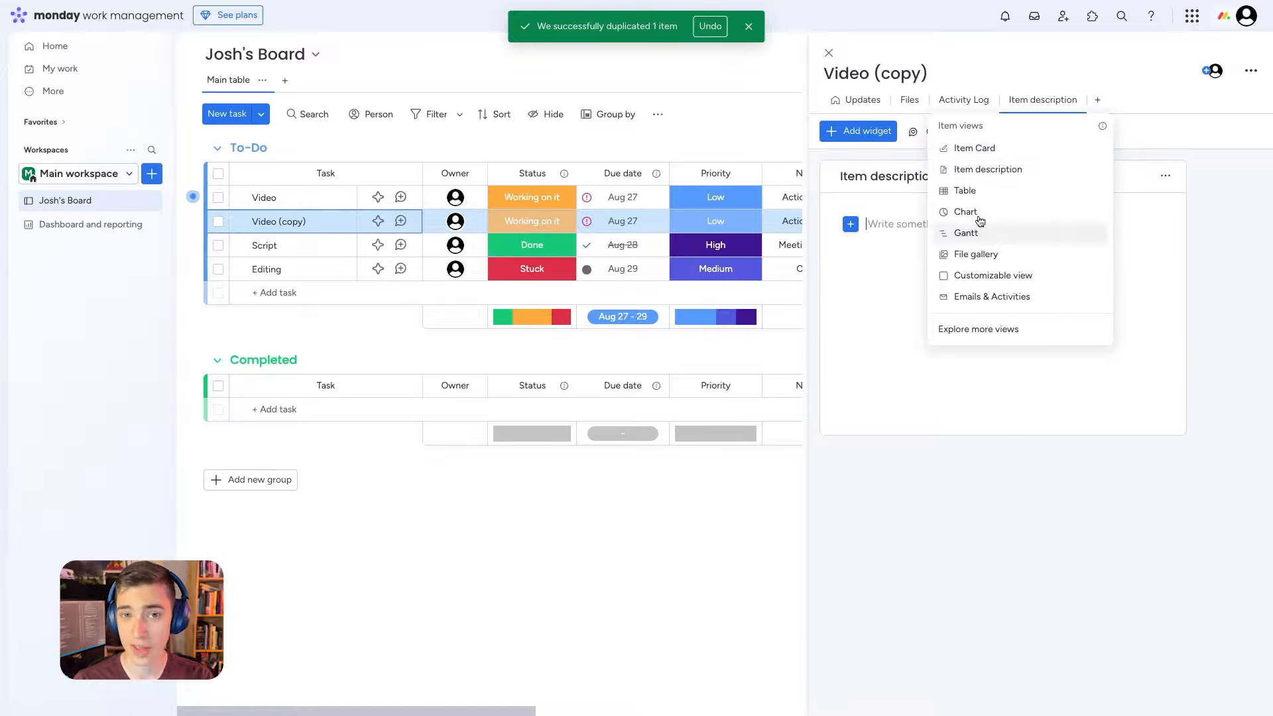
left_click(977, 151)
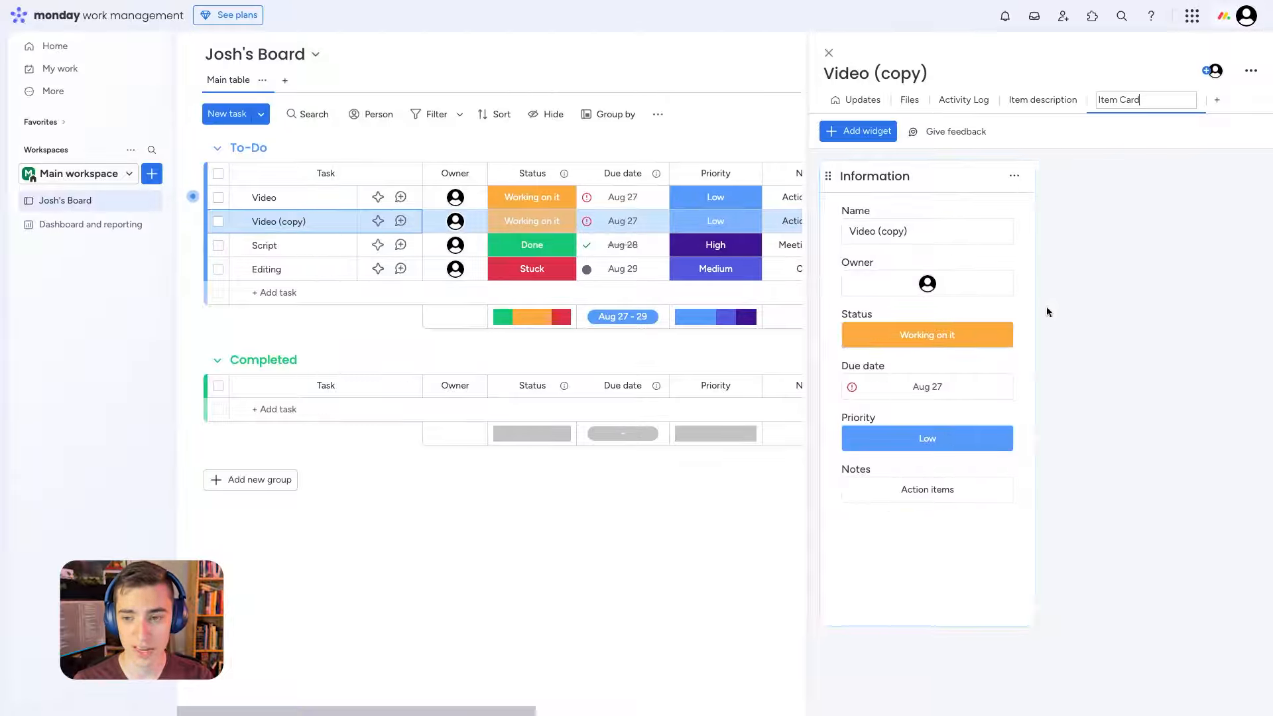
left_click(979, 312)
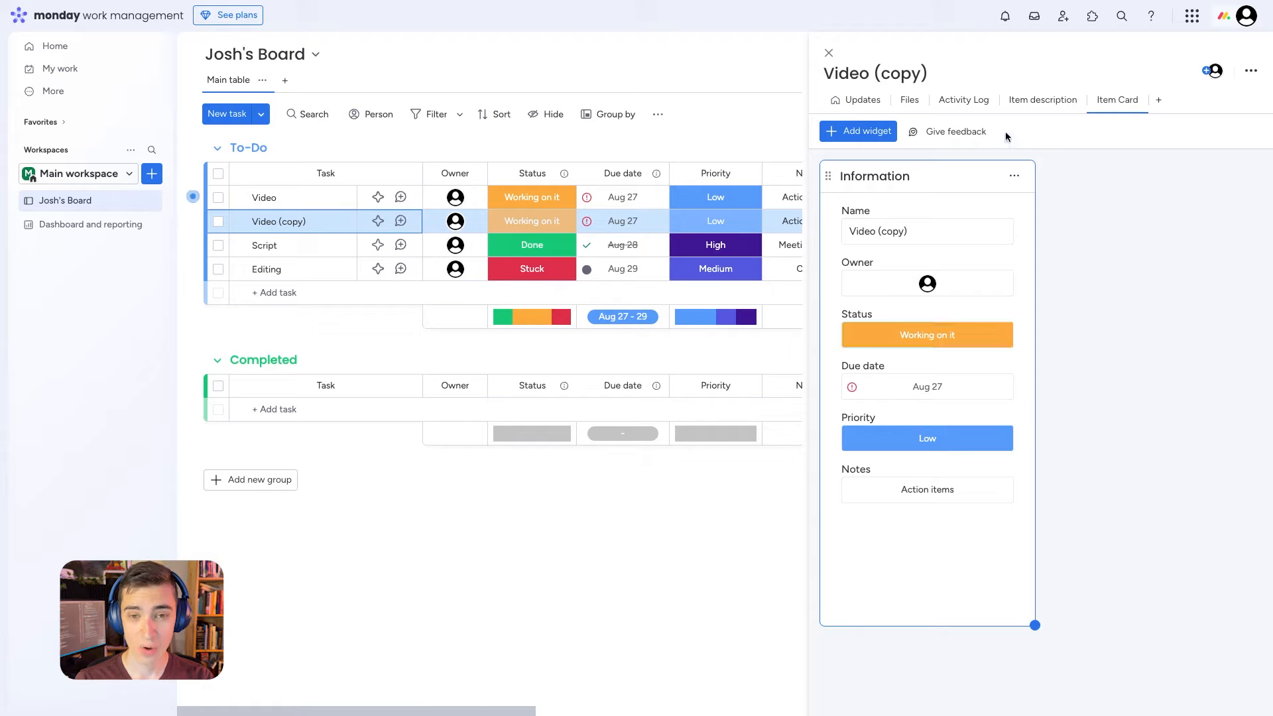
left_click(828, 53)
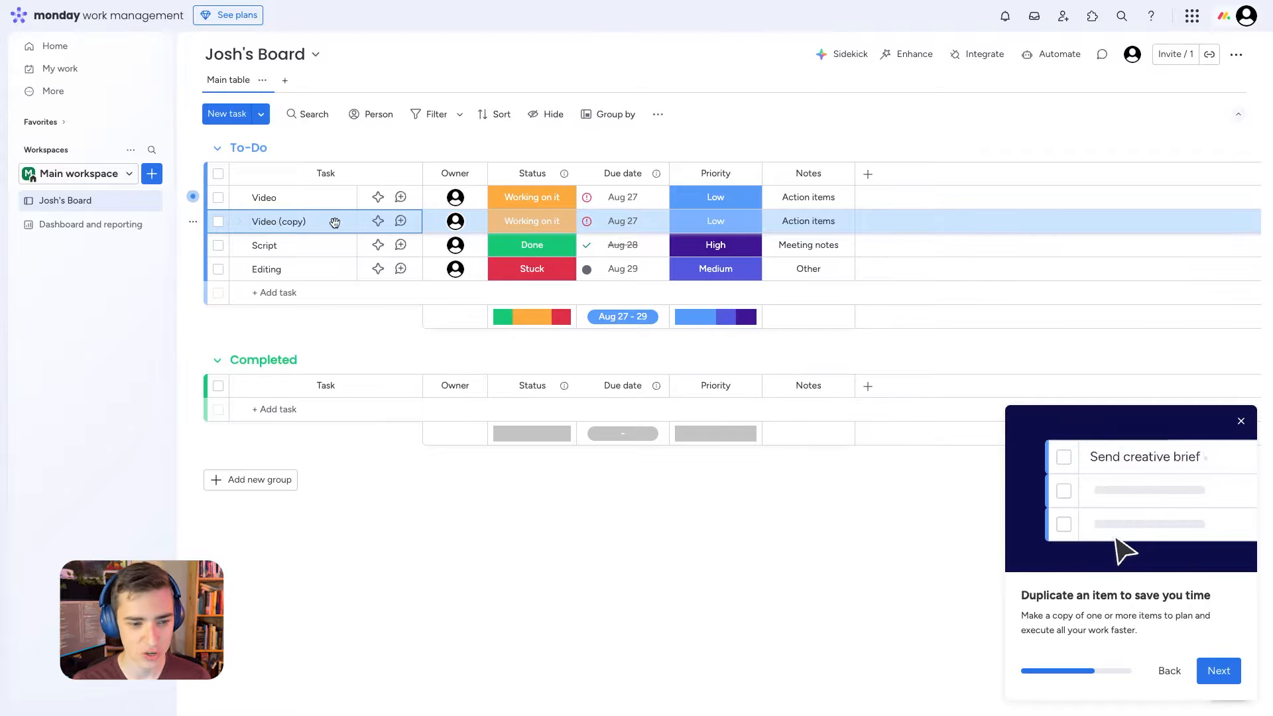
- Rename the Video (copy) task as Film Video
left_click(255, 221)
type("Film Video")
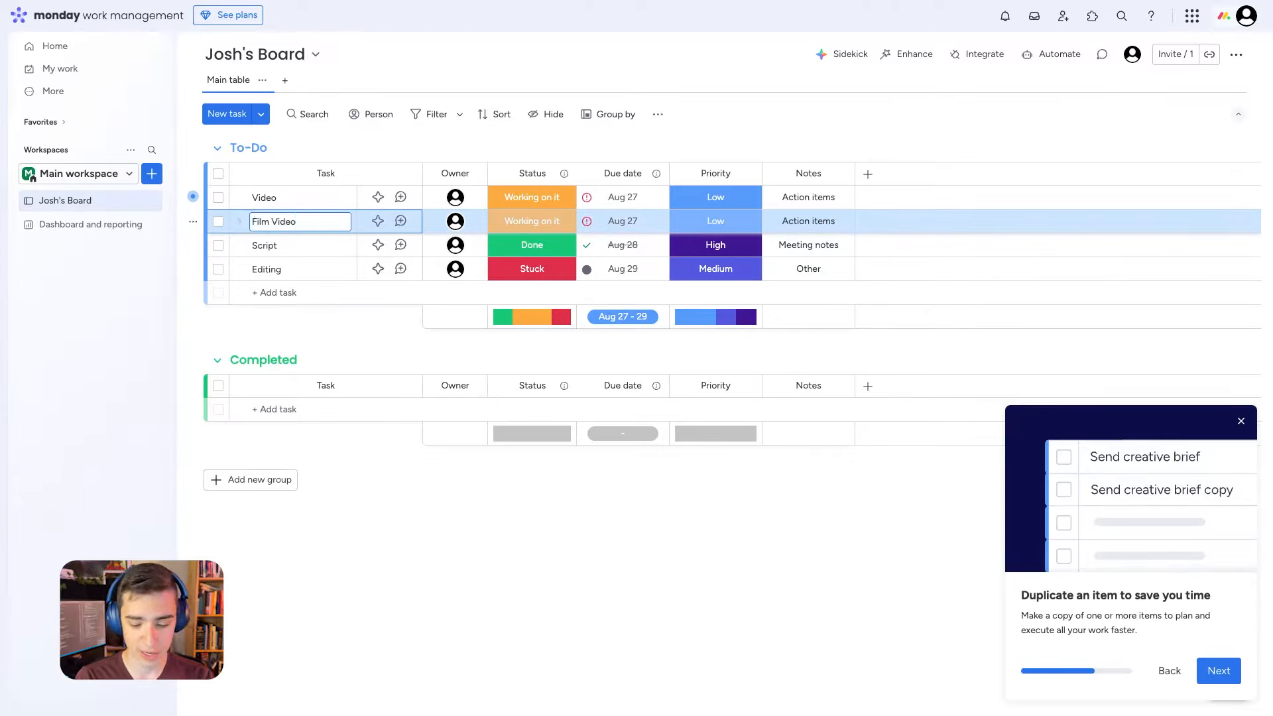
key("Return")
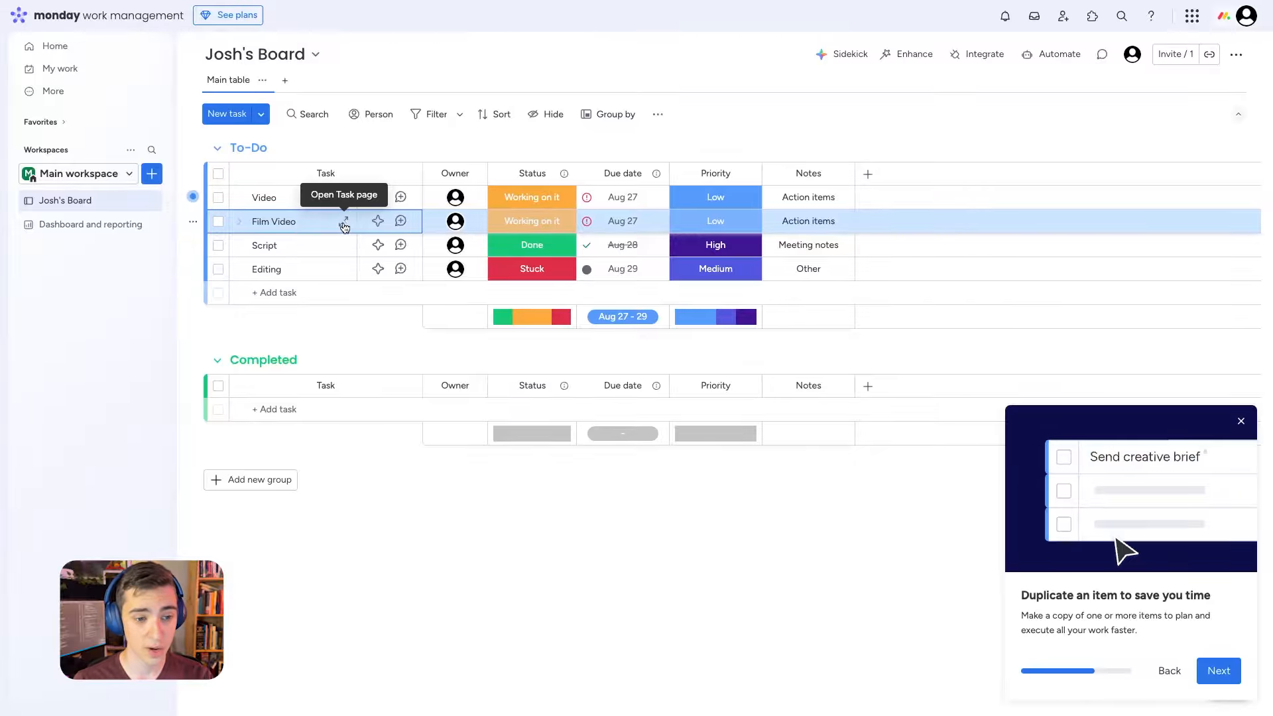
- Review the Film Video task's available actions and its Sidekick AI suggestions without applying any
left_click(192, 224)
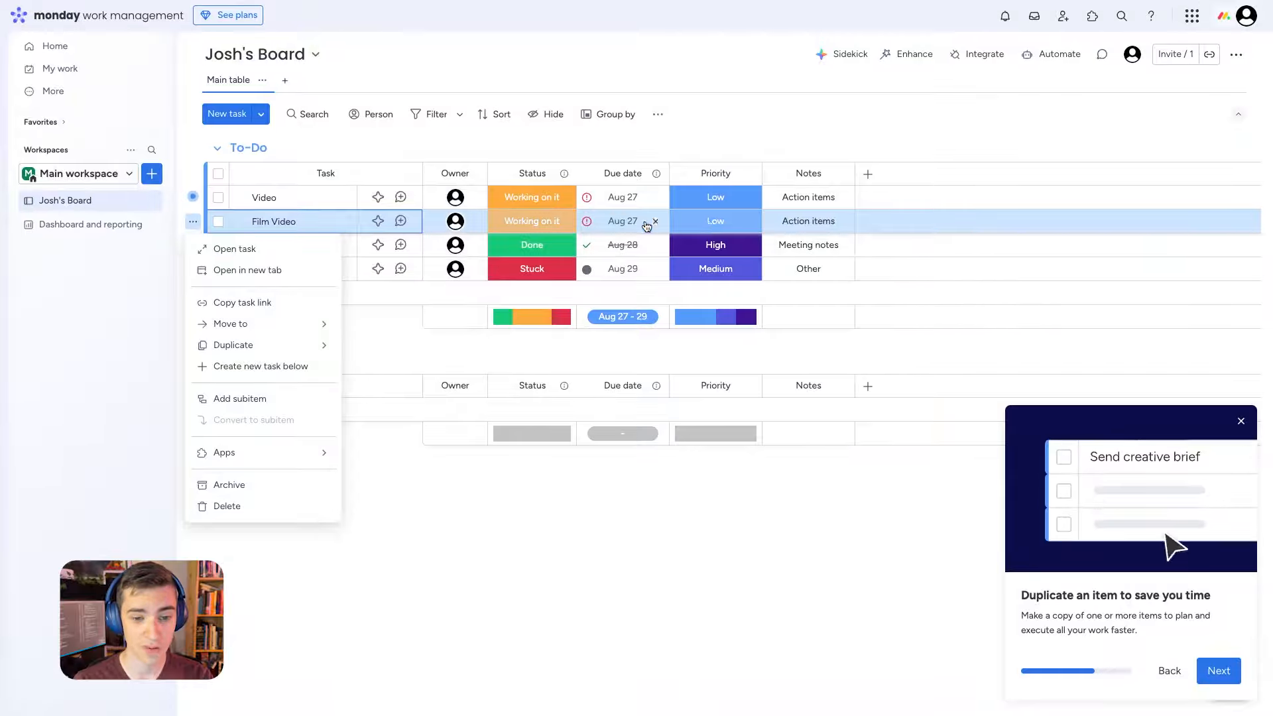
left_click(542, 220)
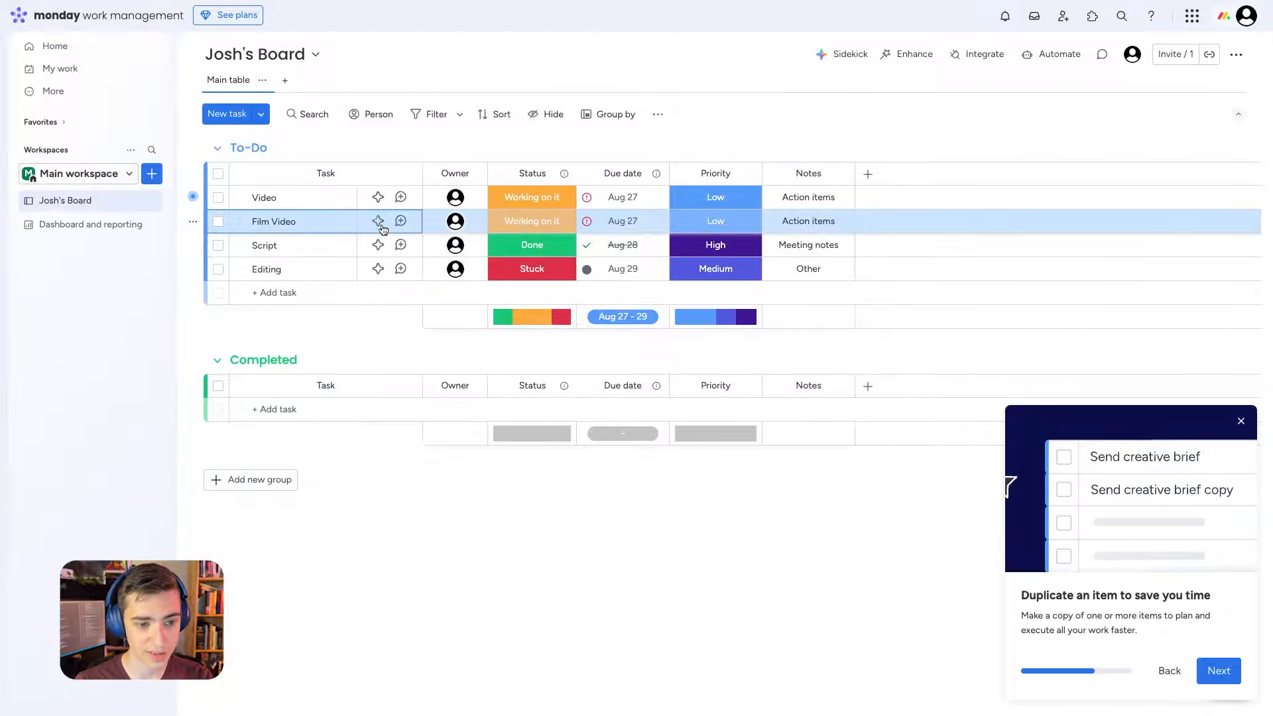
left_click(379, 223)
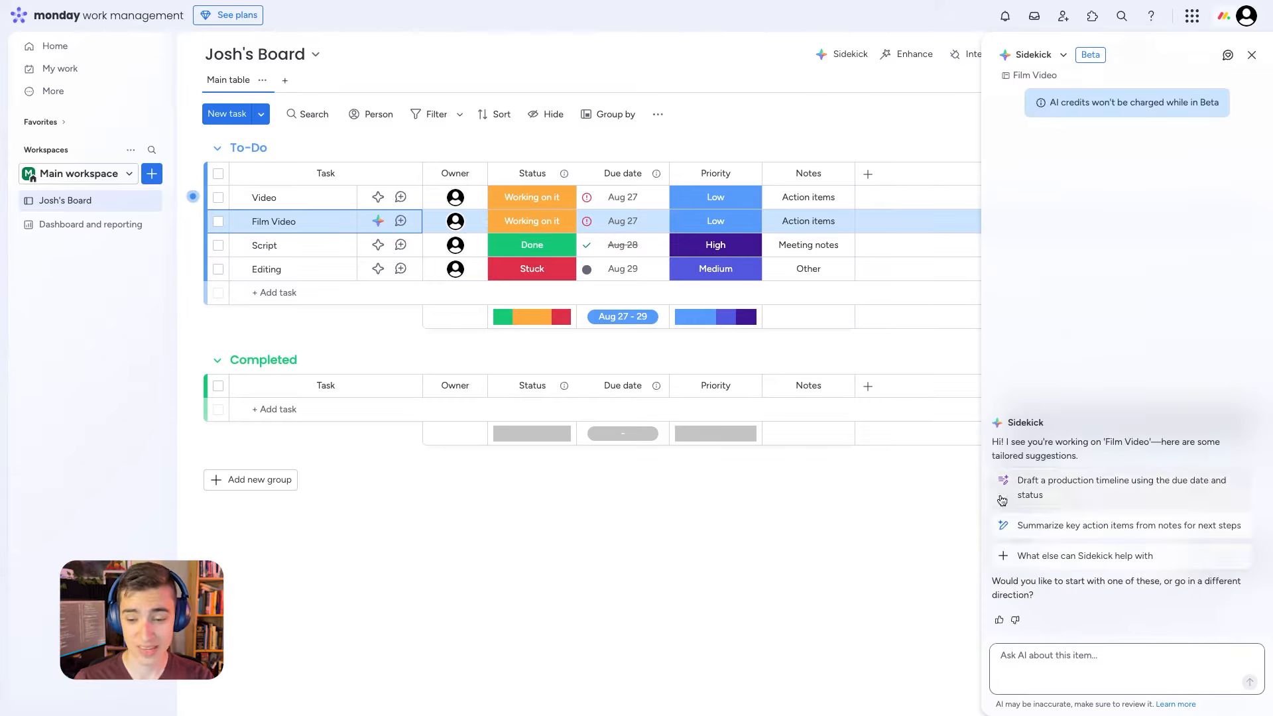
left_click(995, 441)
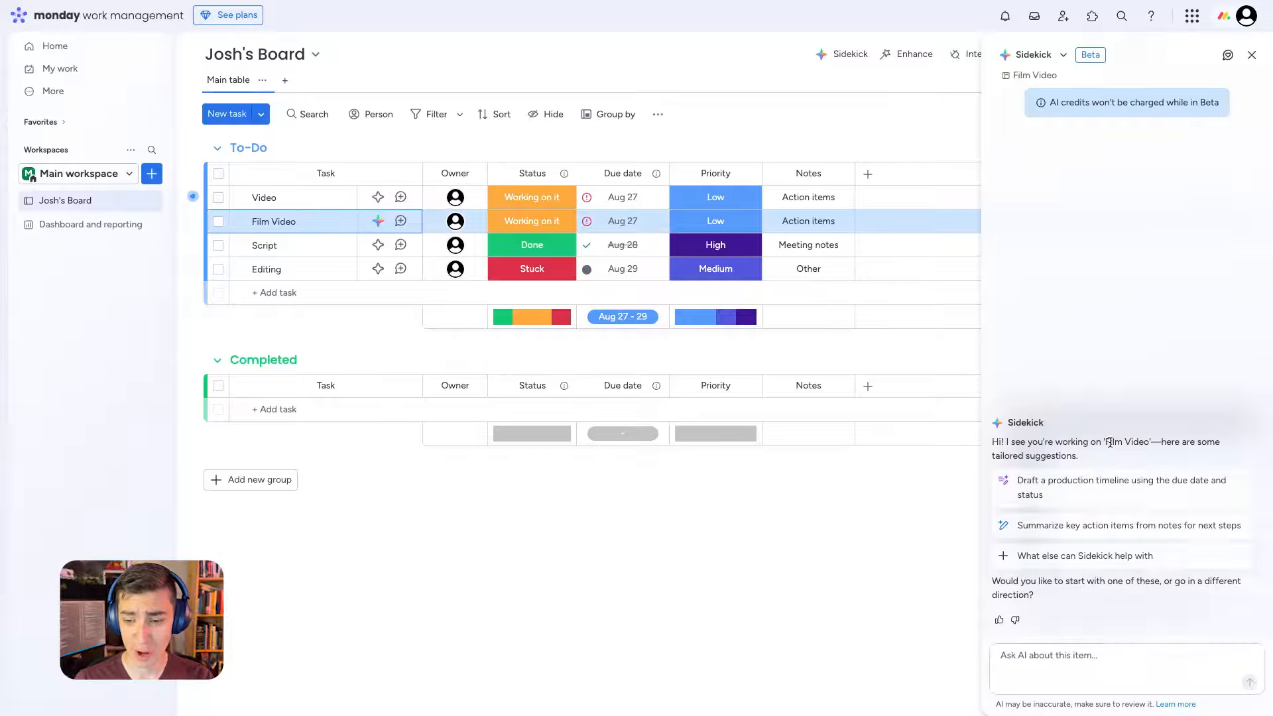
left_click(996, 454)
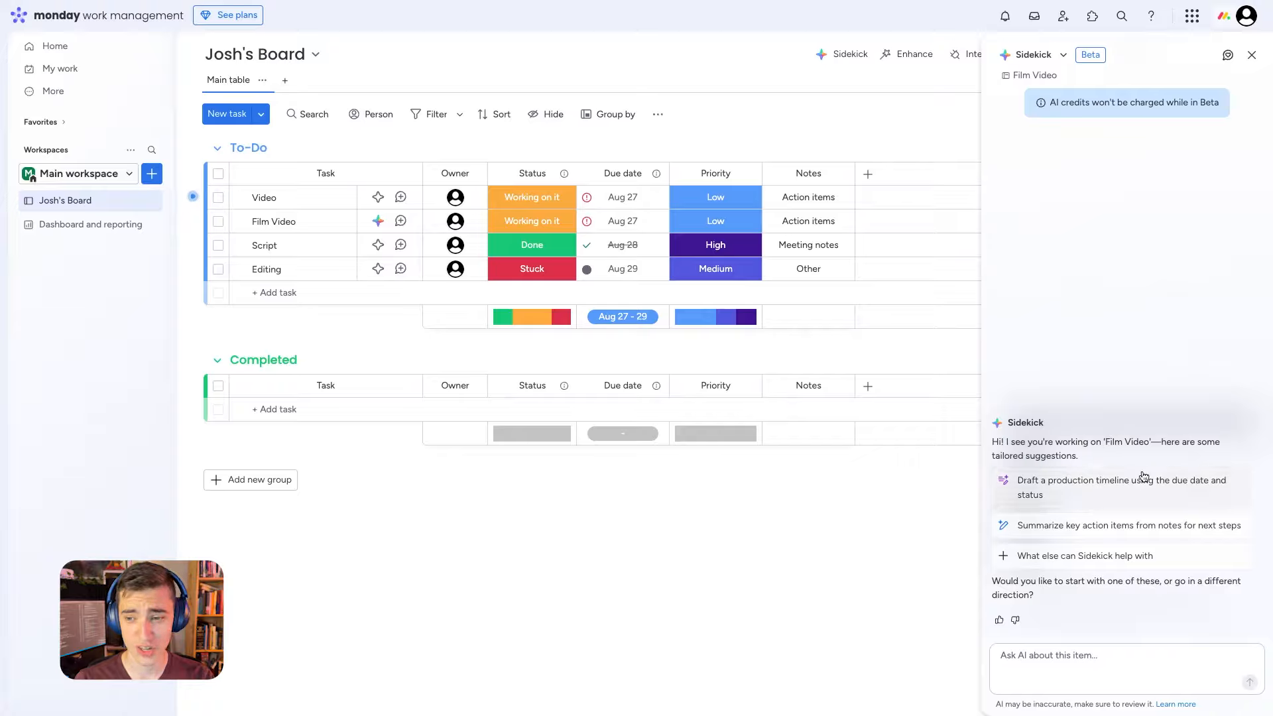
left_click(1252, 56)
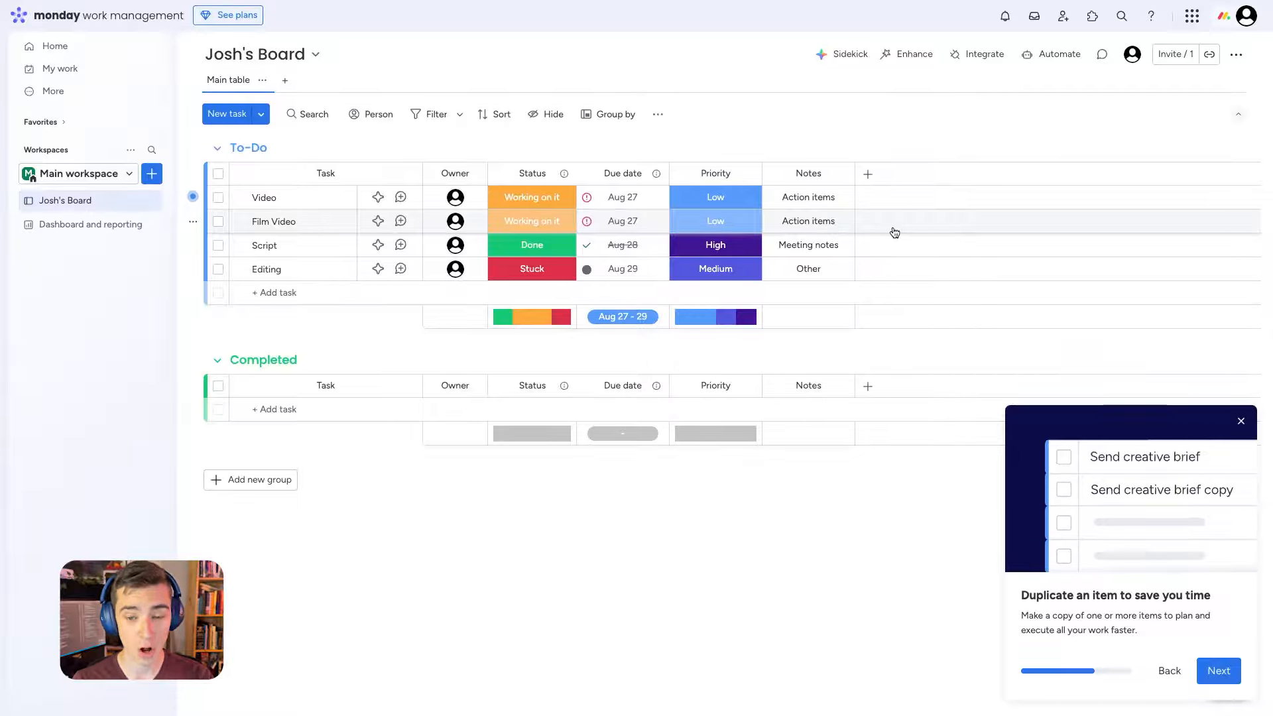
- Browse the column types in the Column Center, including the Team Power-Up and Board Power-Up categories, without adding one
left_click(869, 174)
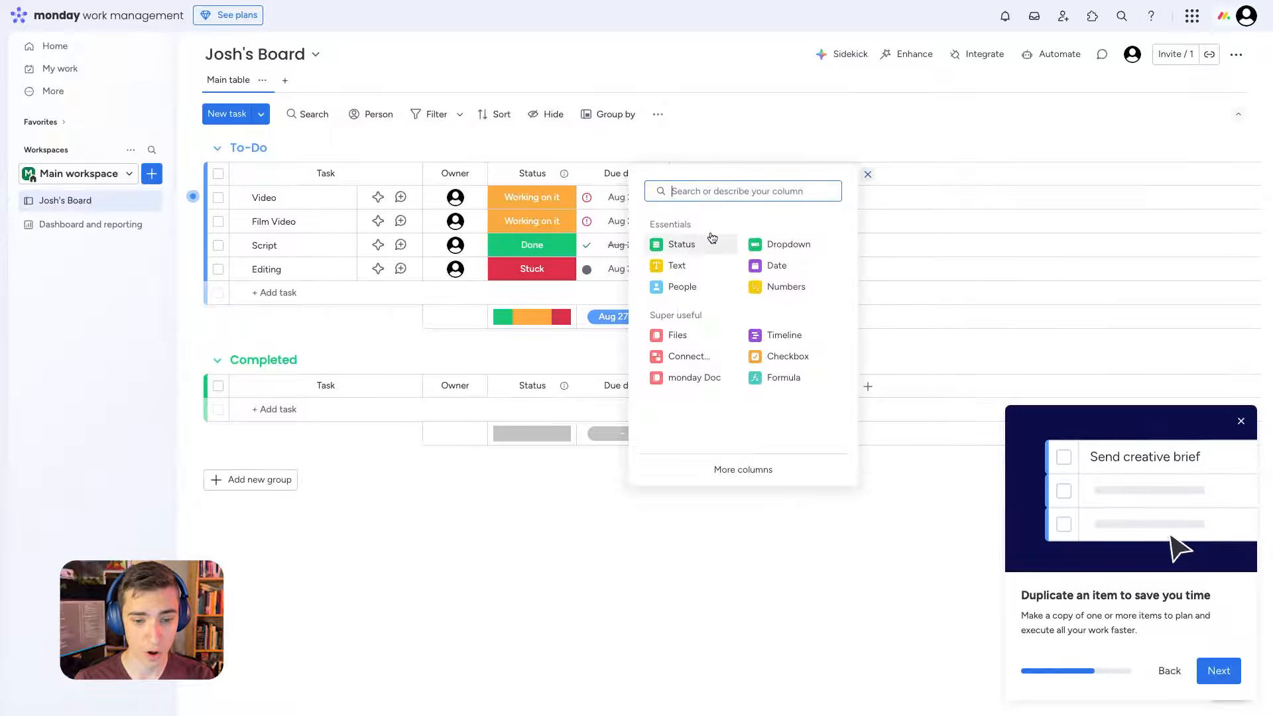
left_click(706, 469)
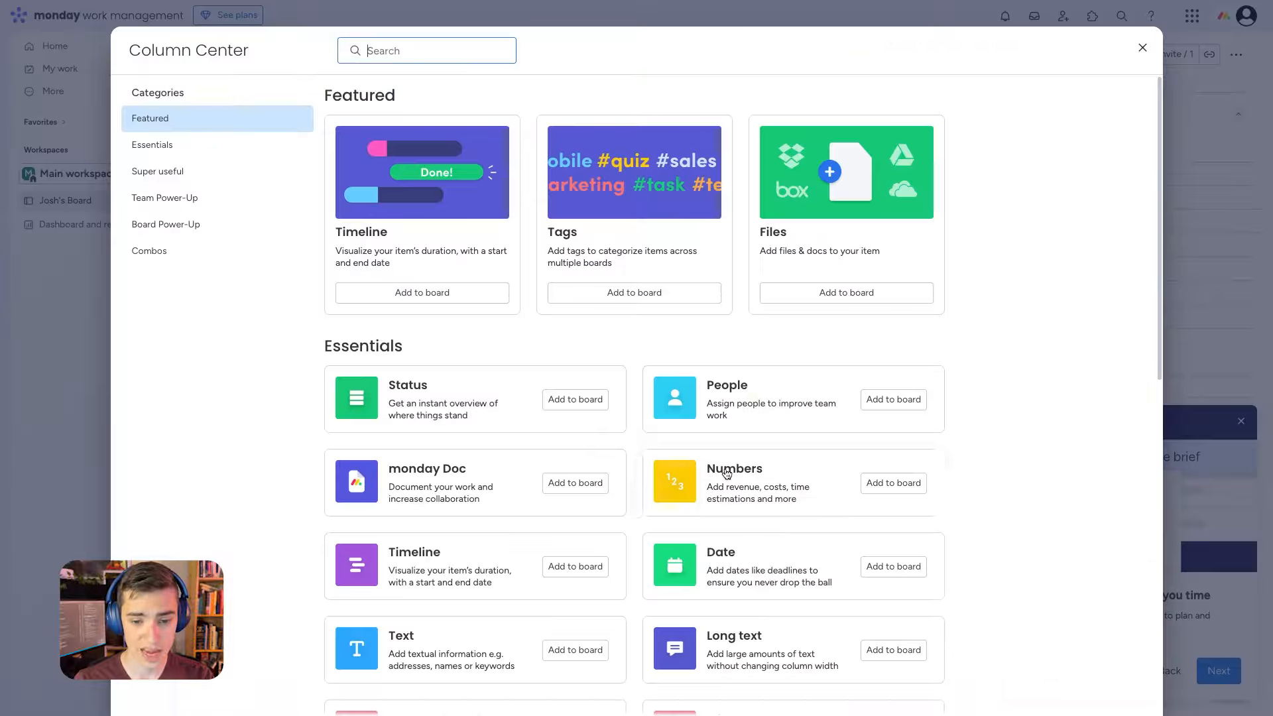
left_click(193, 150)
scroll(427, 333, "down", 20)
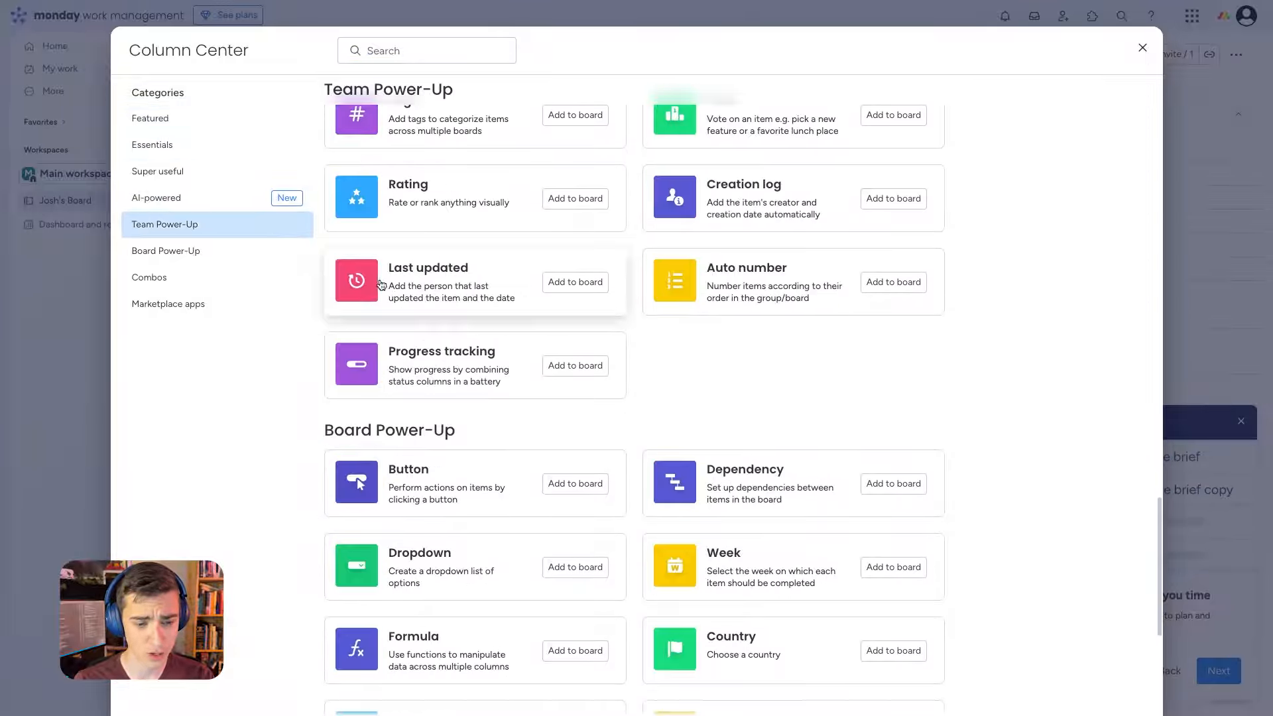
scroll(534, 303, "down", 4)
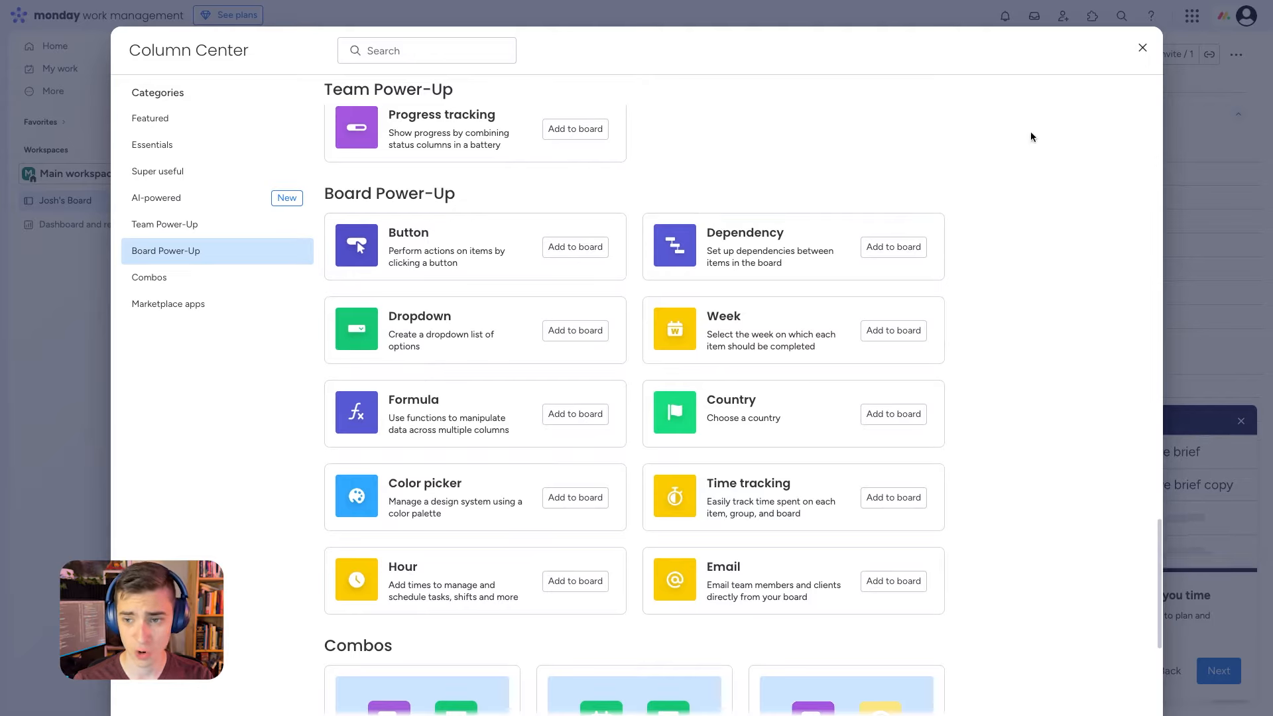
left_click(1142, 47)
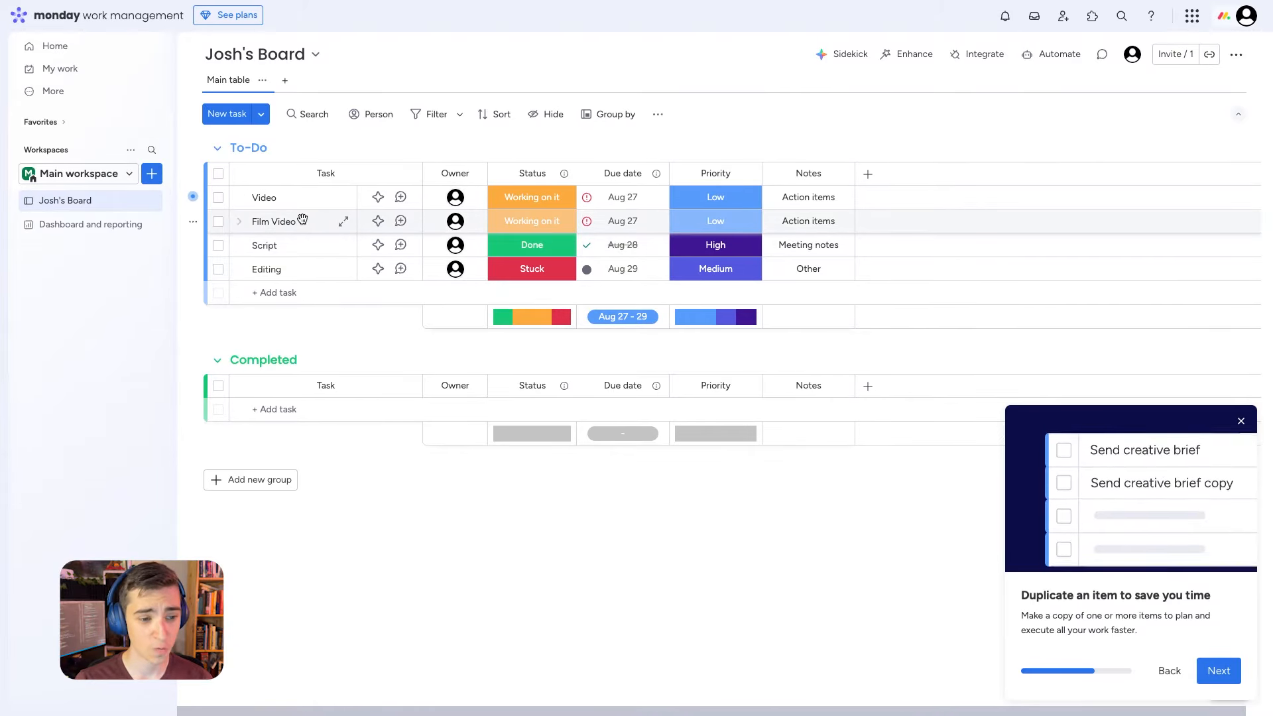
- Add the subitem "Get recording done" under the Video task and assign the account user as its owner
mouse_move(301, 219)
left_mouse_down()
mouse_move(300, 248)
mouse_move(297, 223)
left_mouse_up()
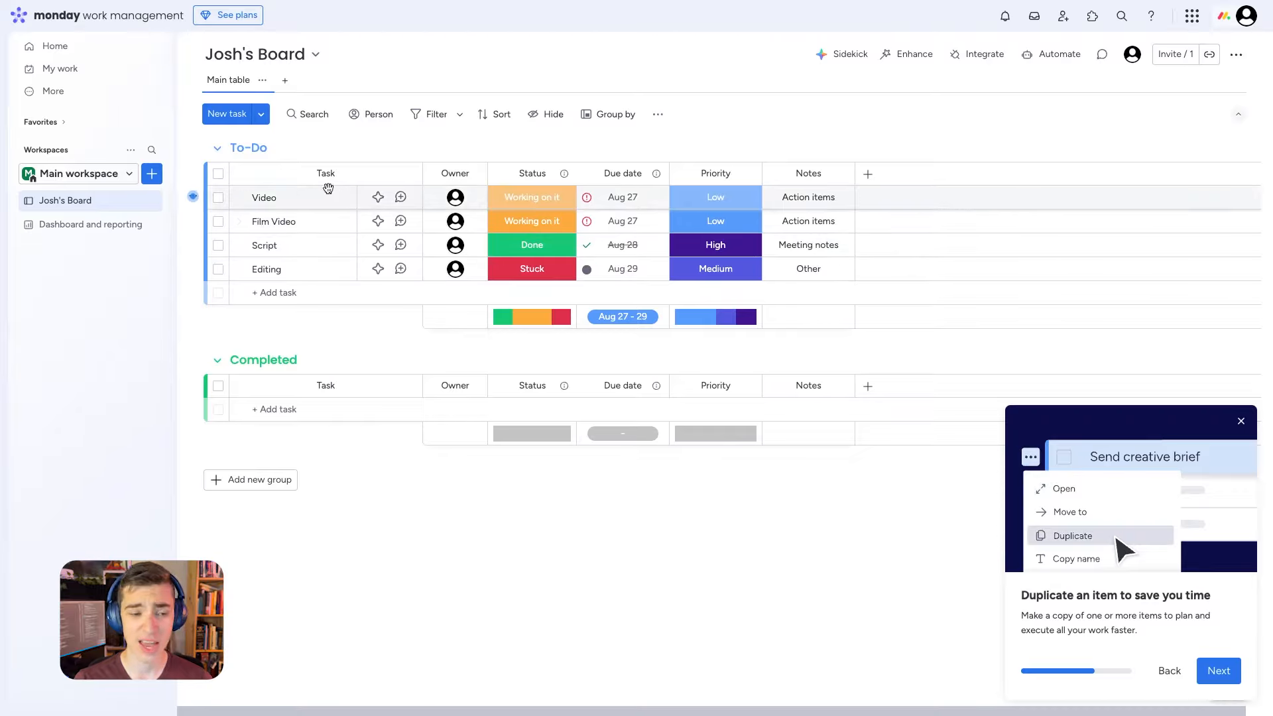
left_click(238, 199)
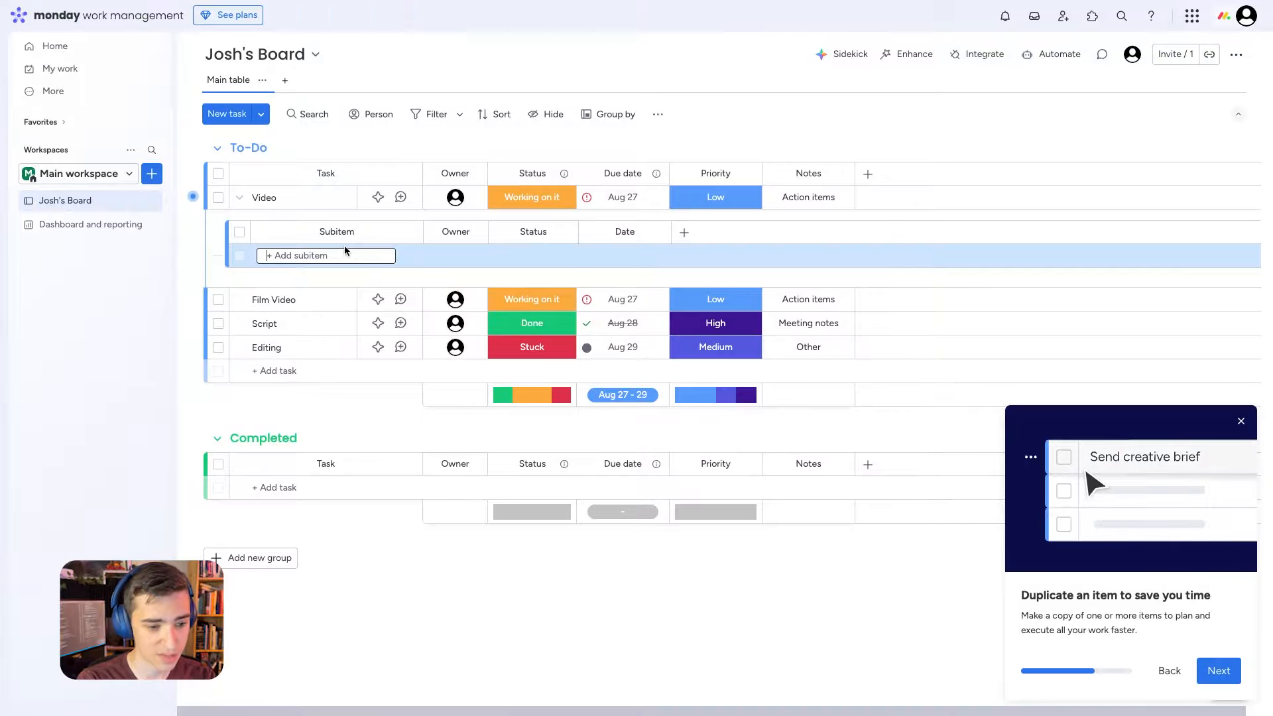
type("Get recording done")
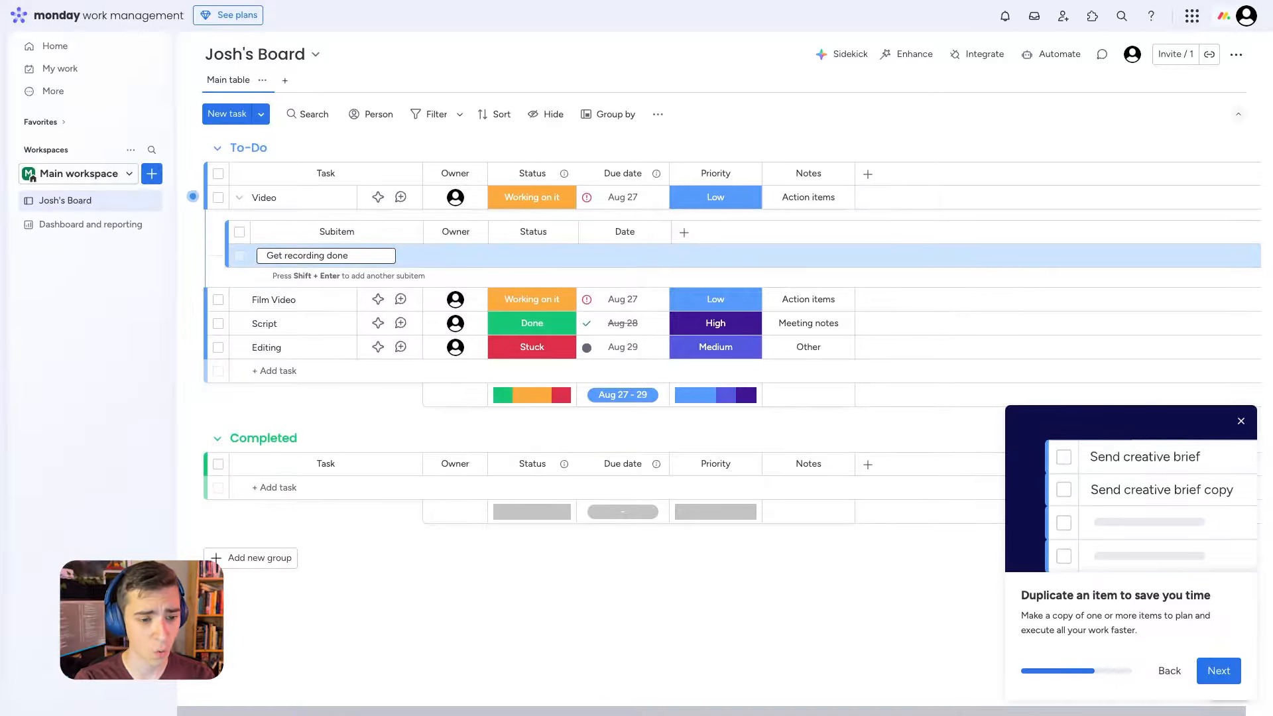
key("Return")
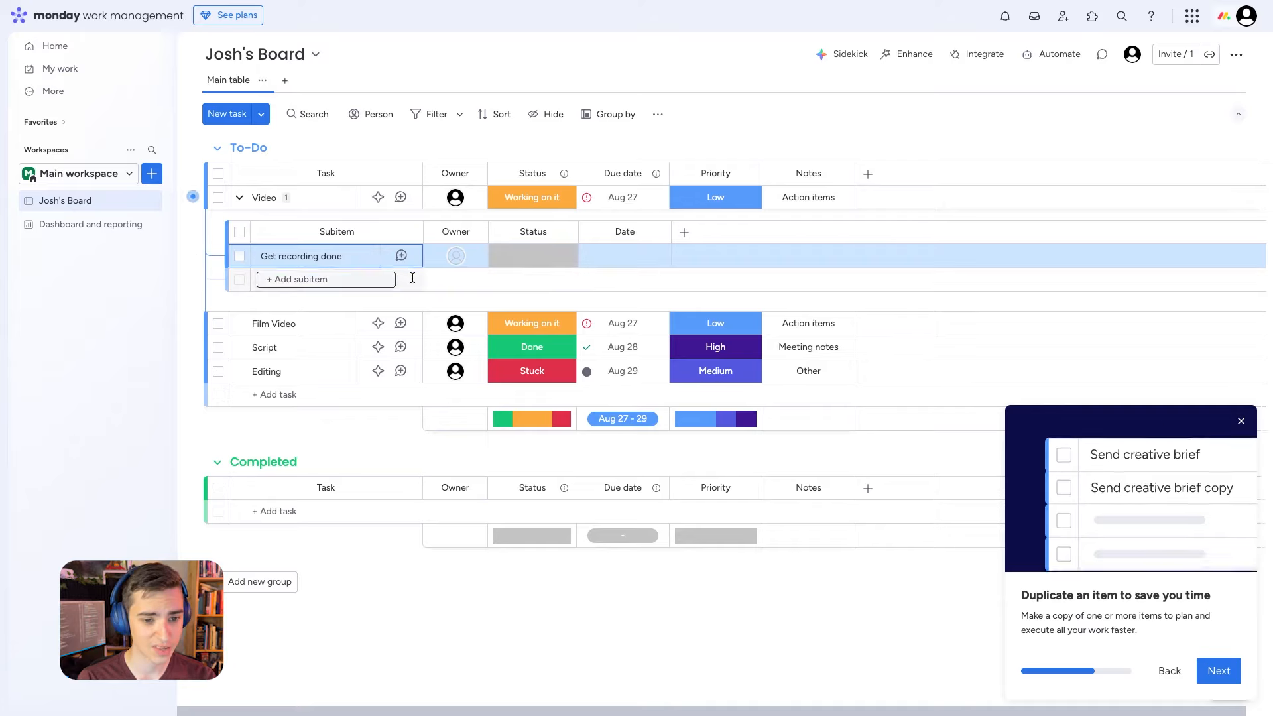
left_click(454, 261)
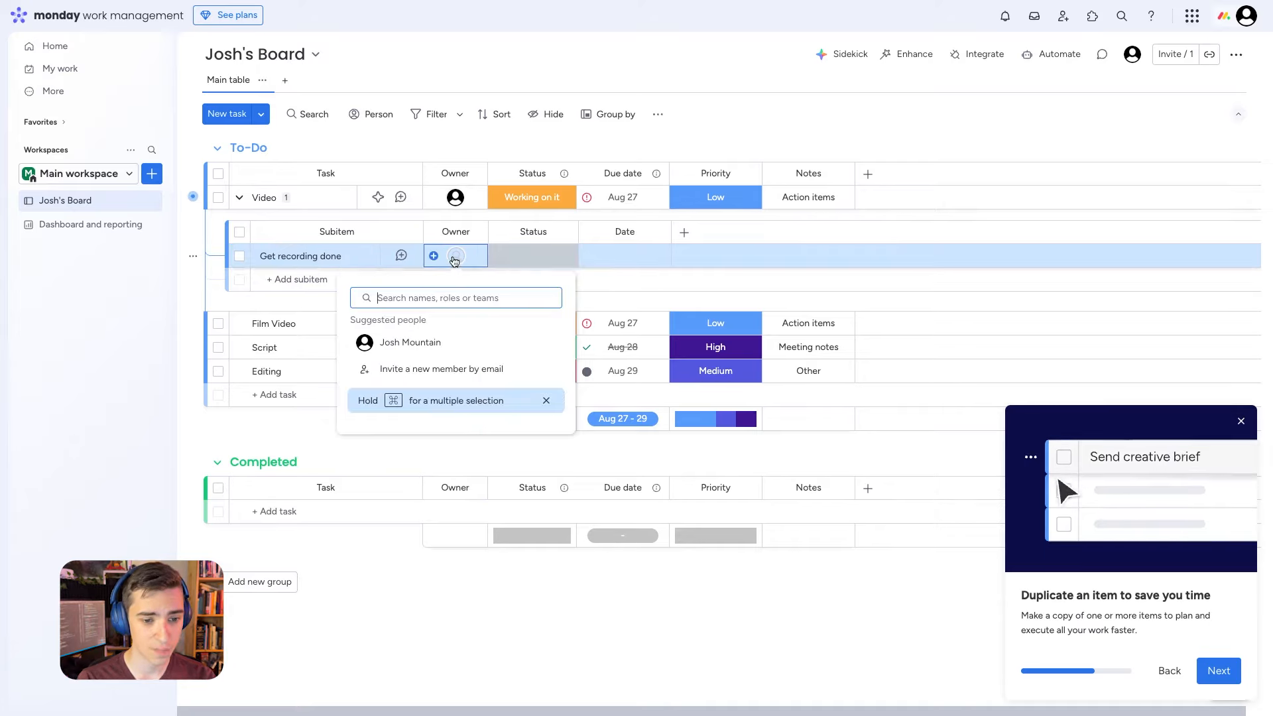
left_click(424, 343)
left_click(523, 260)
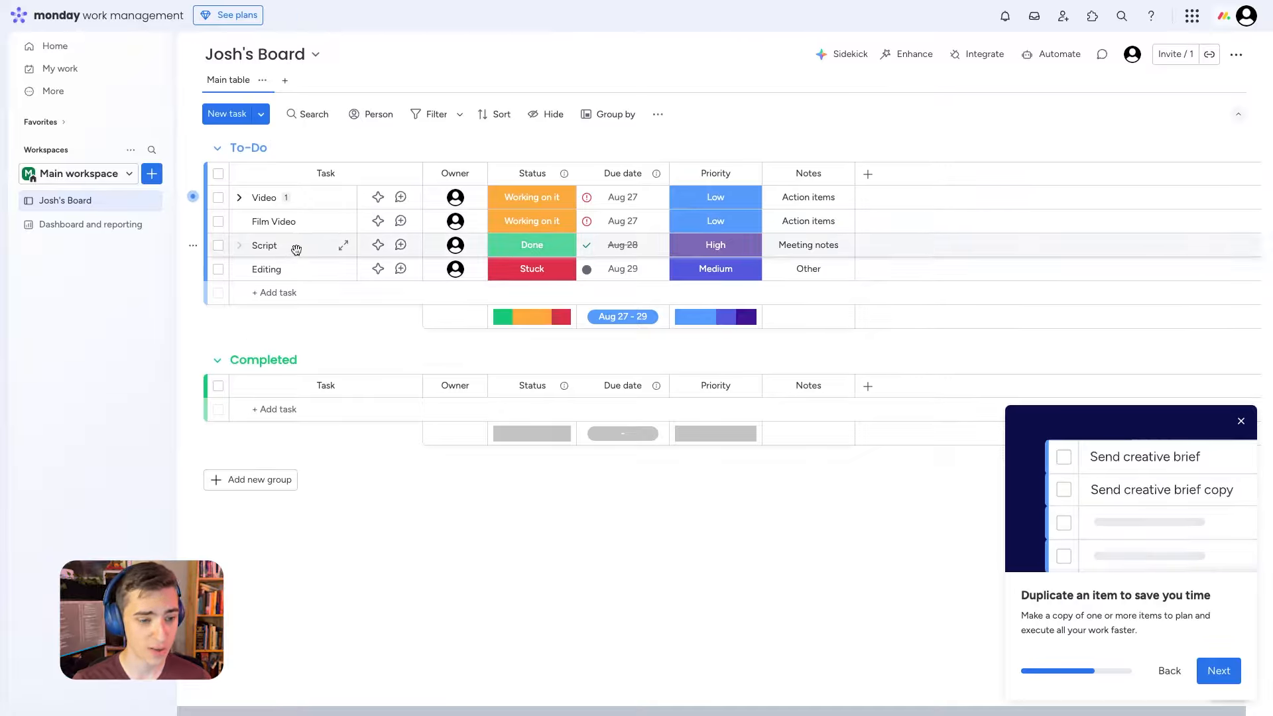
- Move the Script task from the To-Do group to the Completed group
left_click_drag(295, 246, 276, 391)
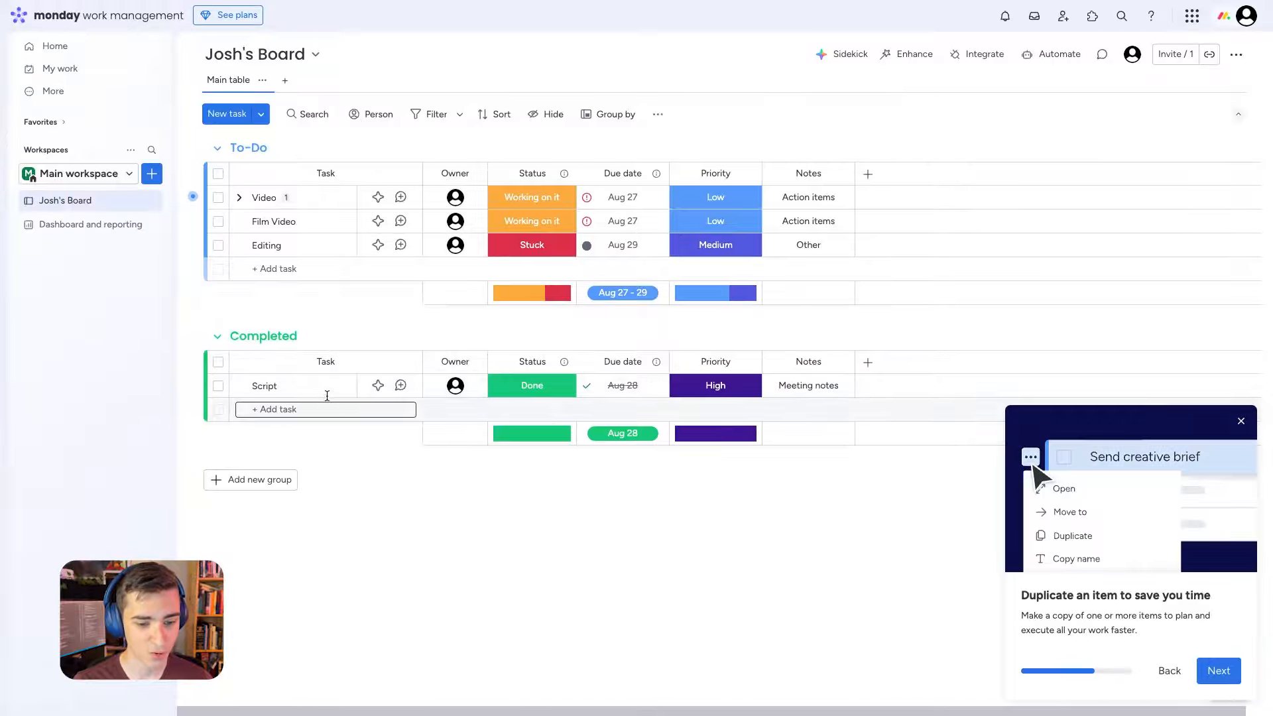
- Add a new group named BLOCKED below the Completed group and look through its available group actions
left_click(254, 482)
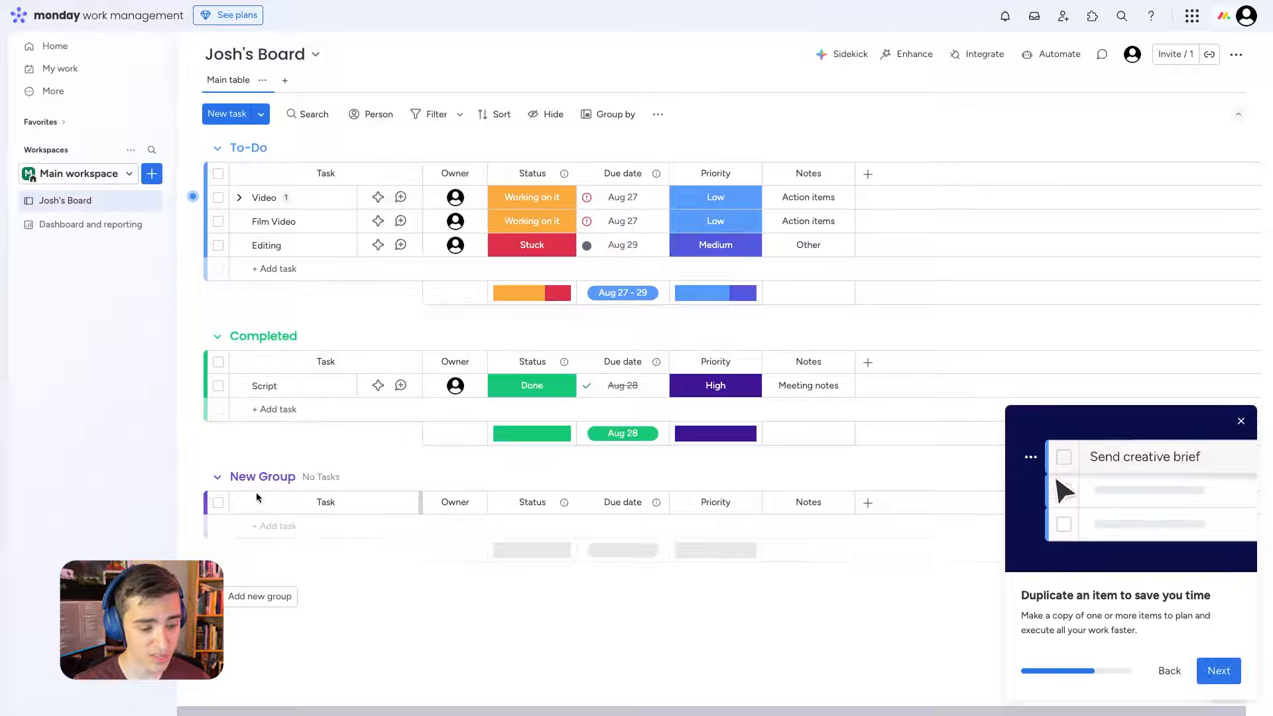
left_click(255, 477)
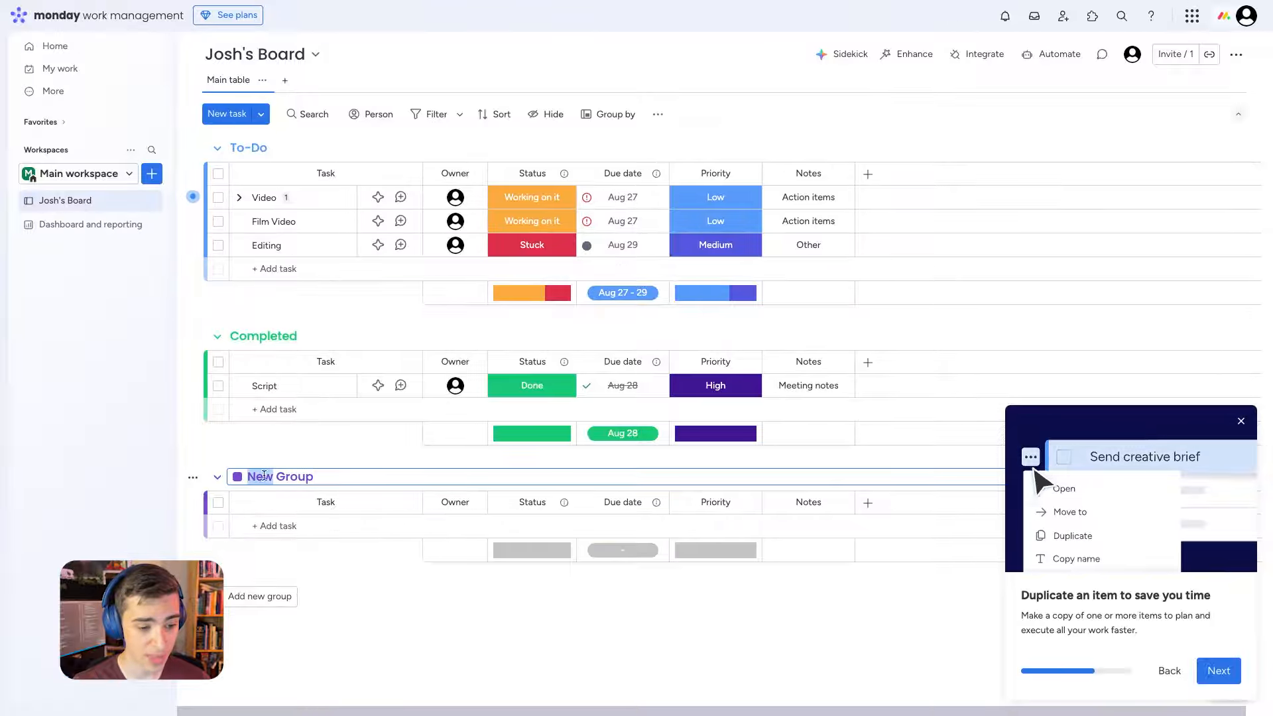
left_click_drag(264, 475, 364, 446)
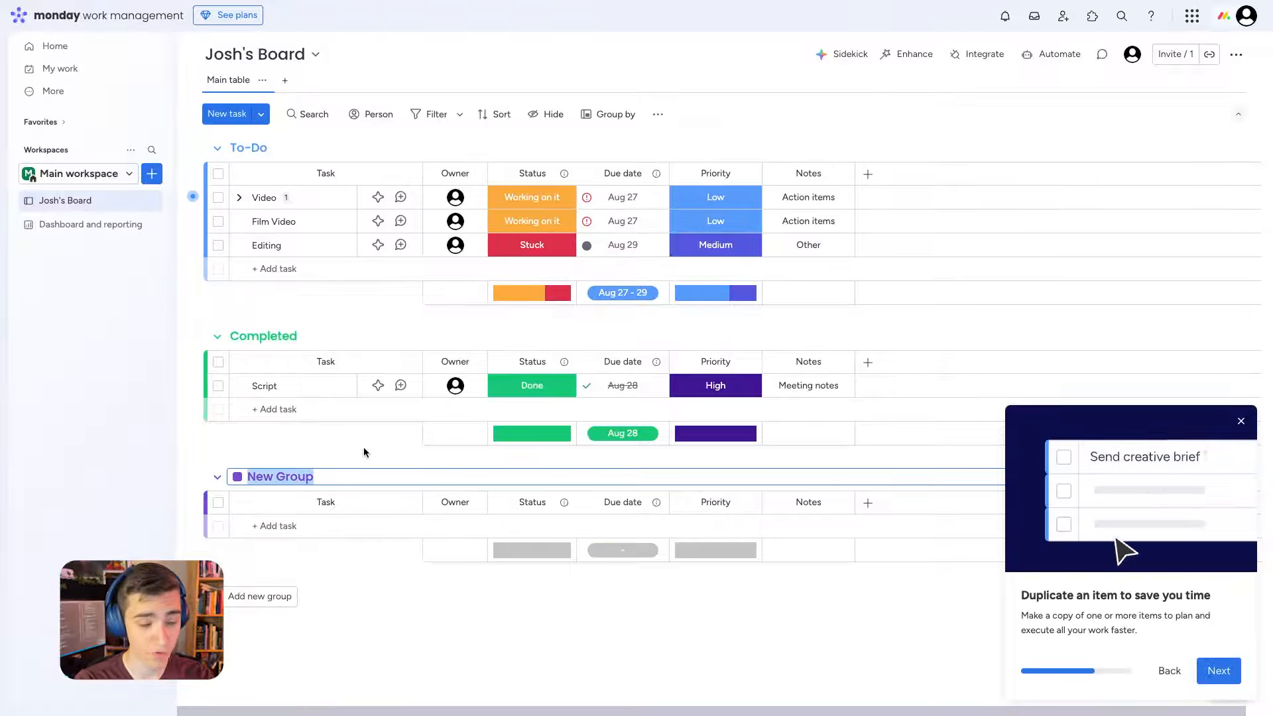
type("BLOCKED")
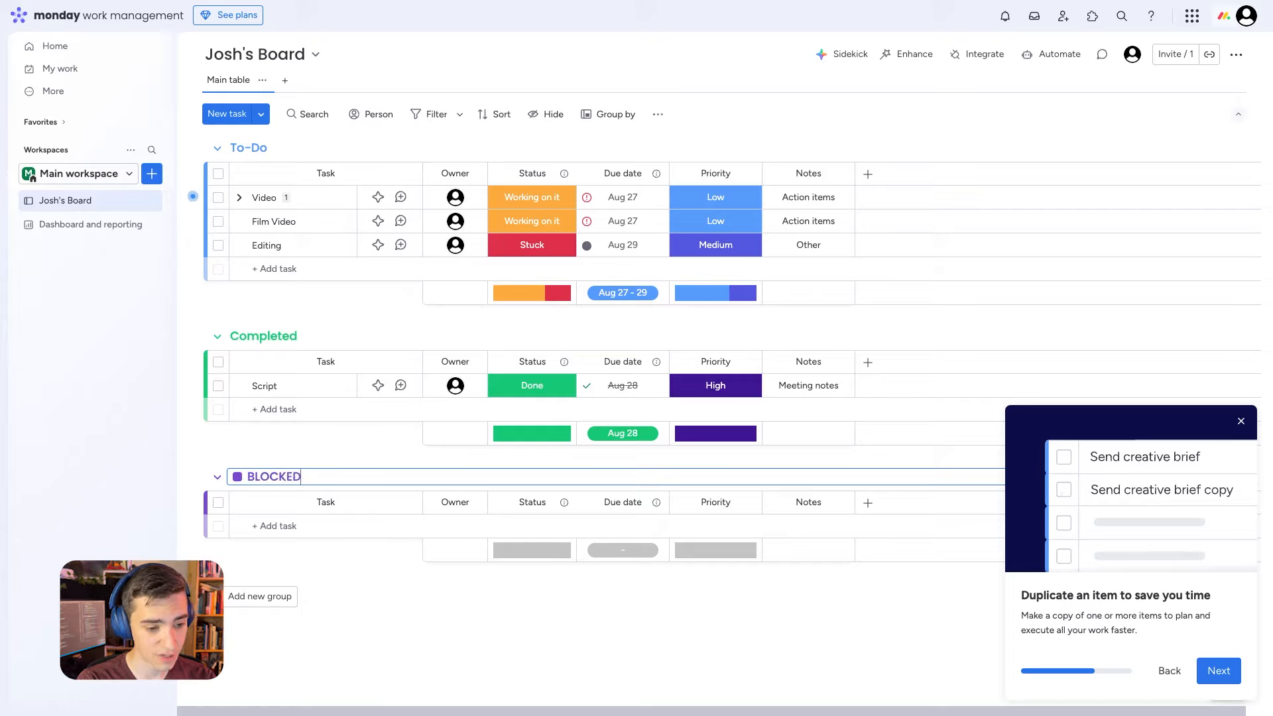
key("Return")
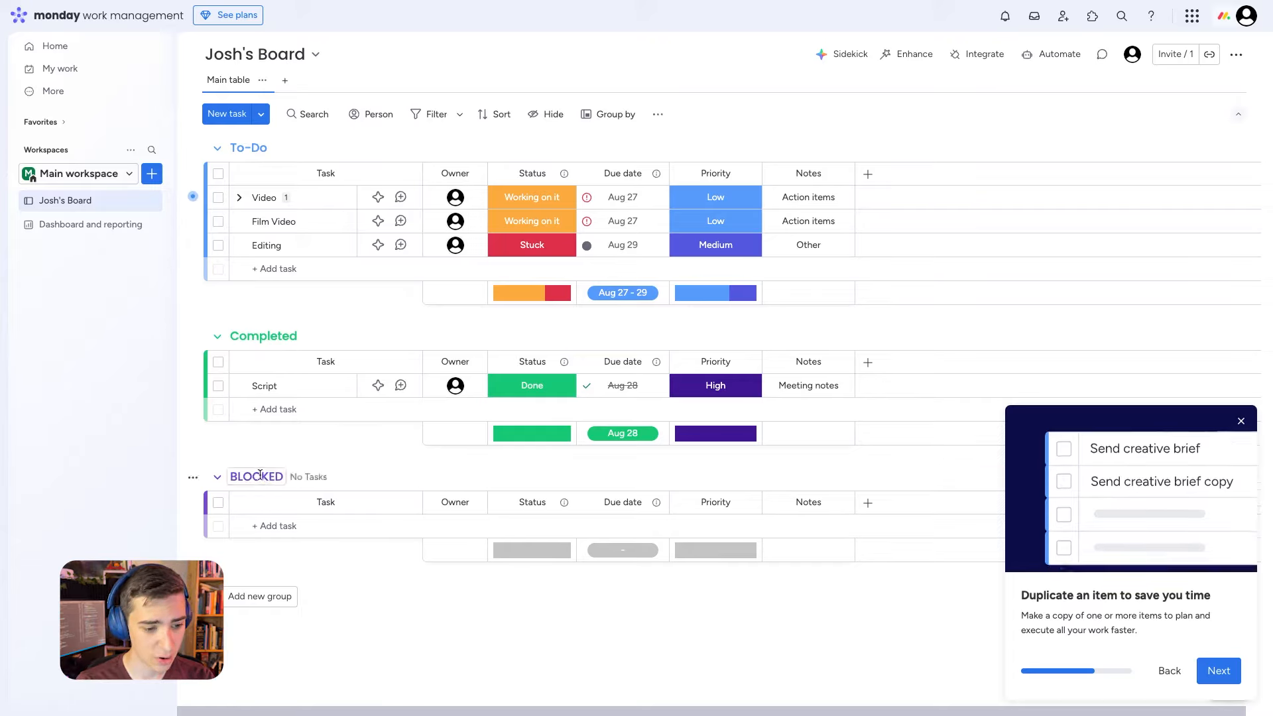
left_click(193, 478)
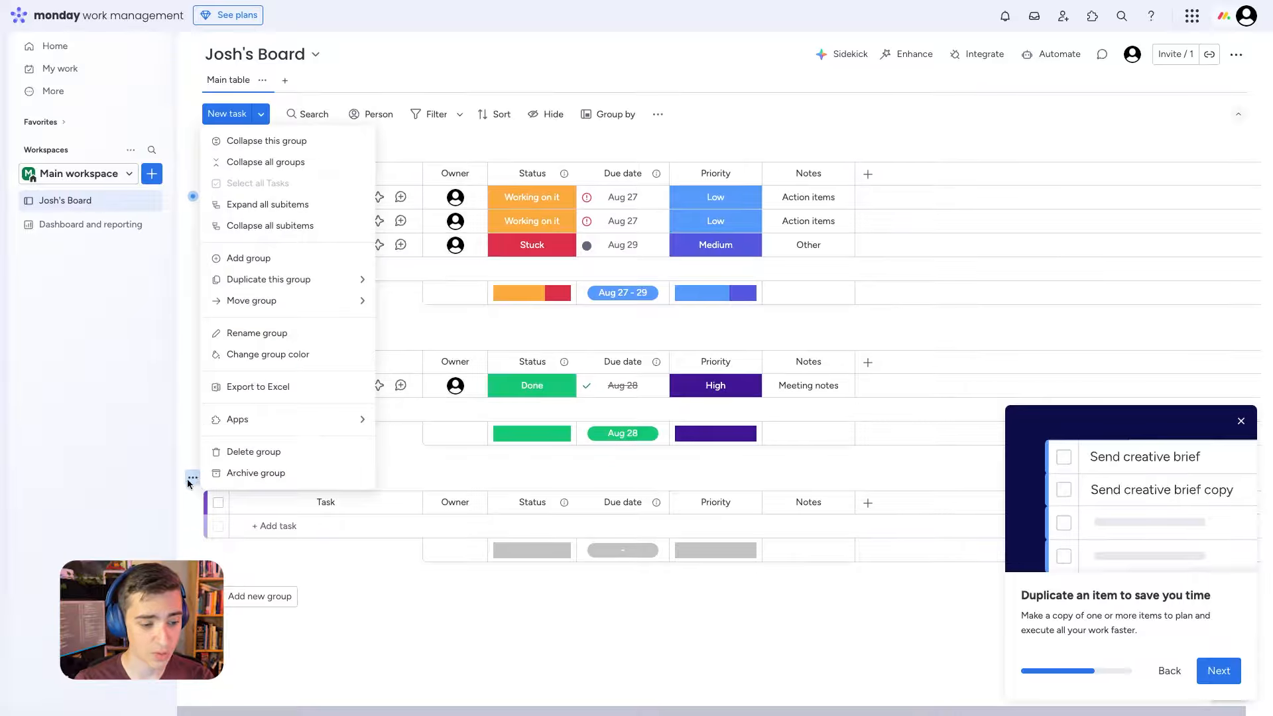
left_click(190, 480)
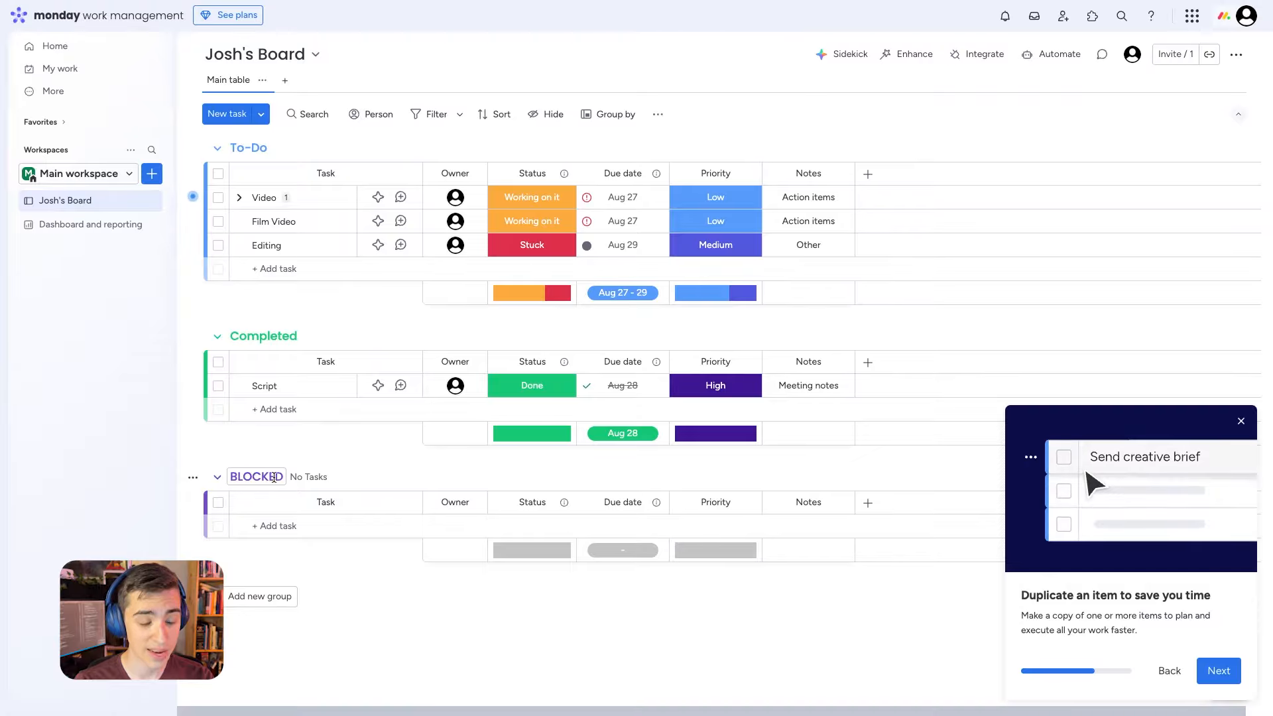
- Change the BLOCKED group's color to dark red
left_click(193, 478)
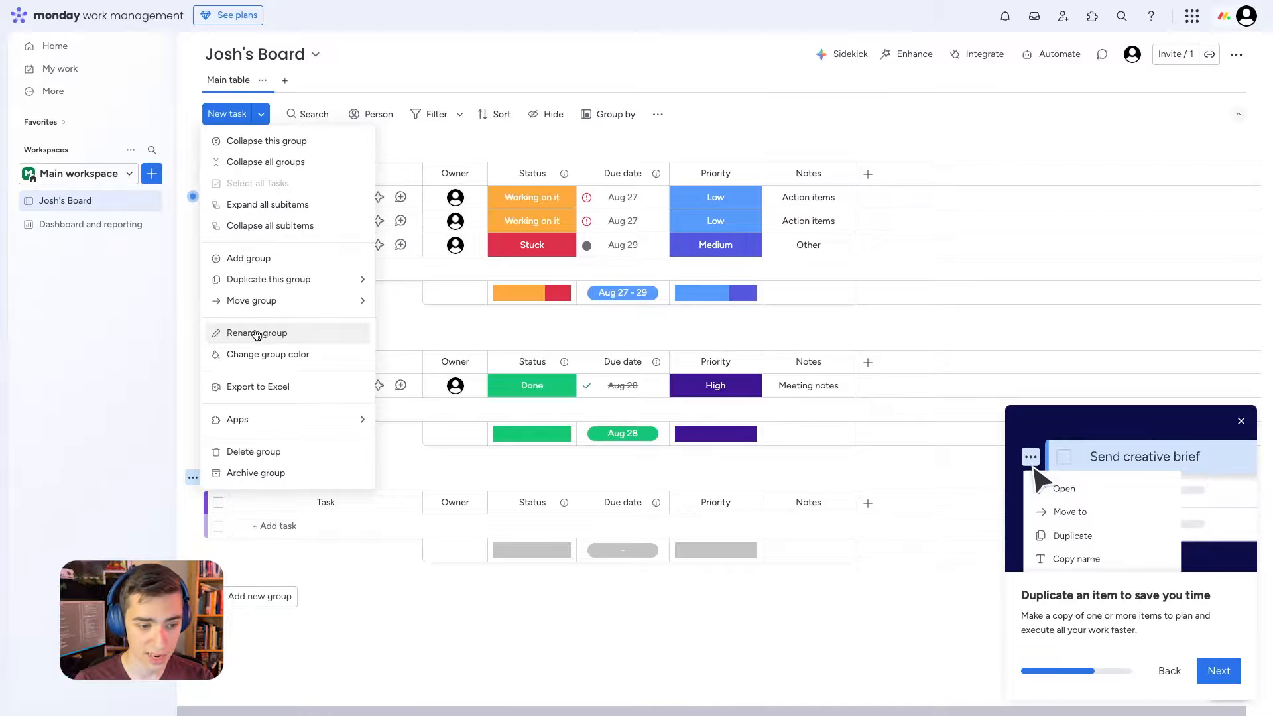
left_click(282, 353)
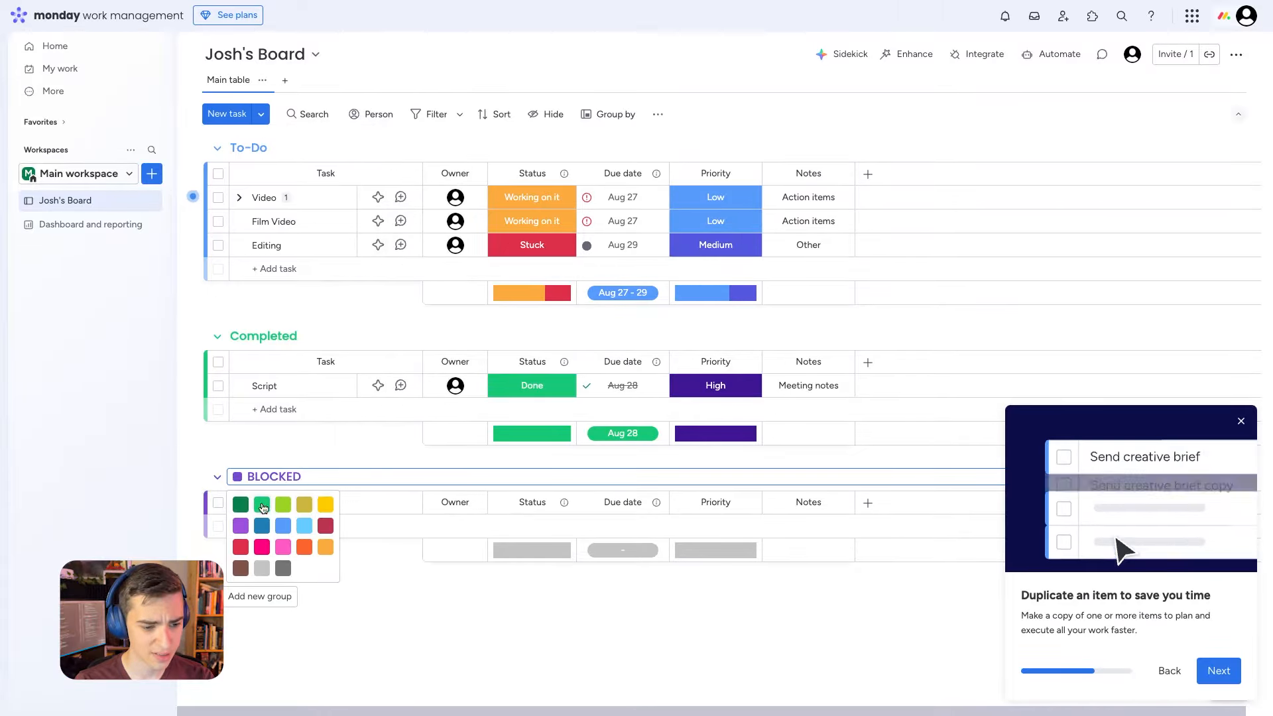
left_click(326, 527)
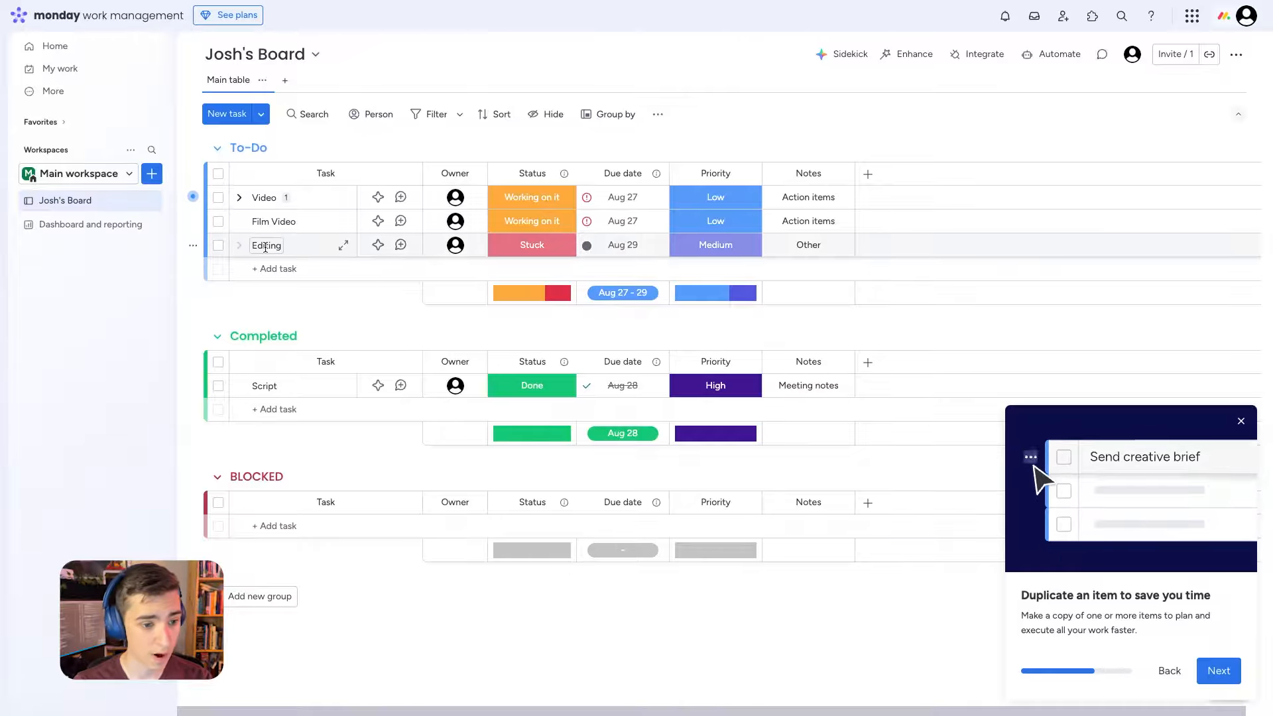
- Move the Editing task into the BLOCKED group and place that group above To-Do
left_click_drag(266, 247, 288, 484)
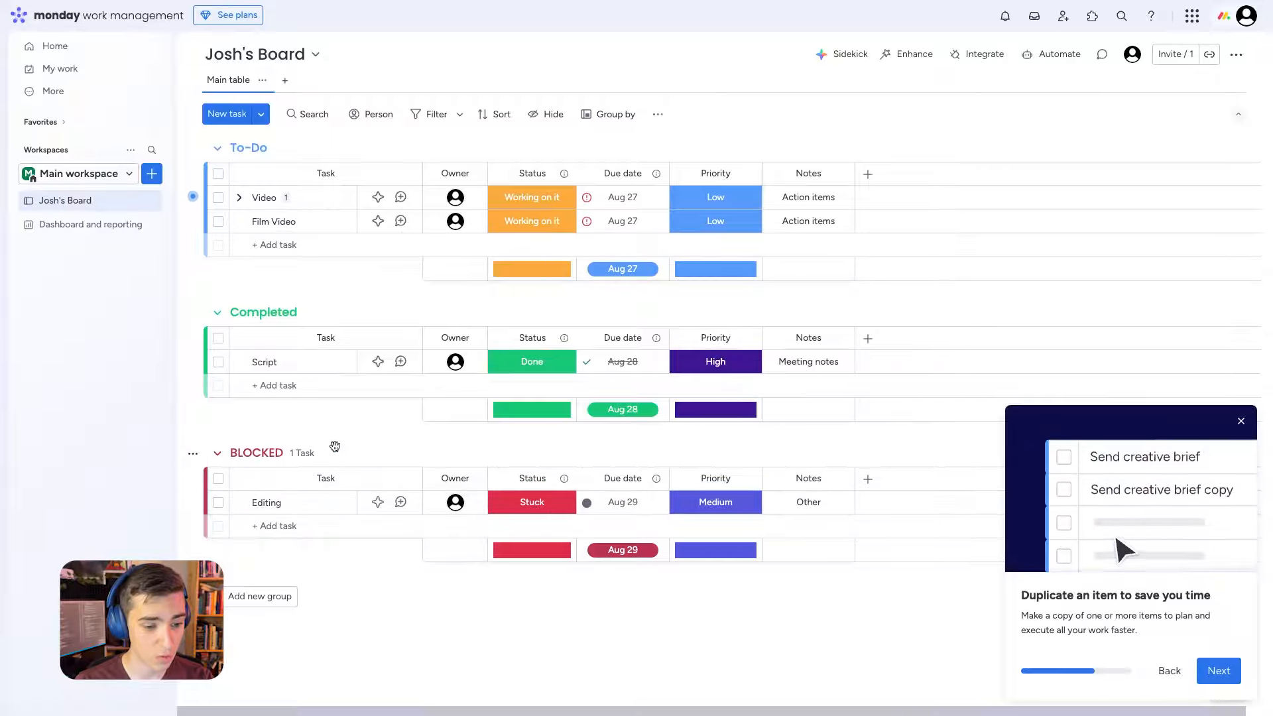
left_click_drag(324, 452, 310, 155)
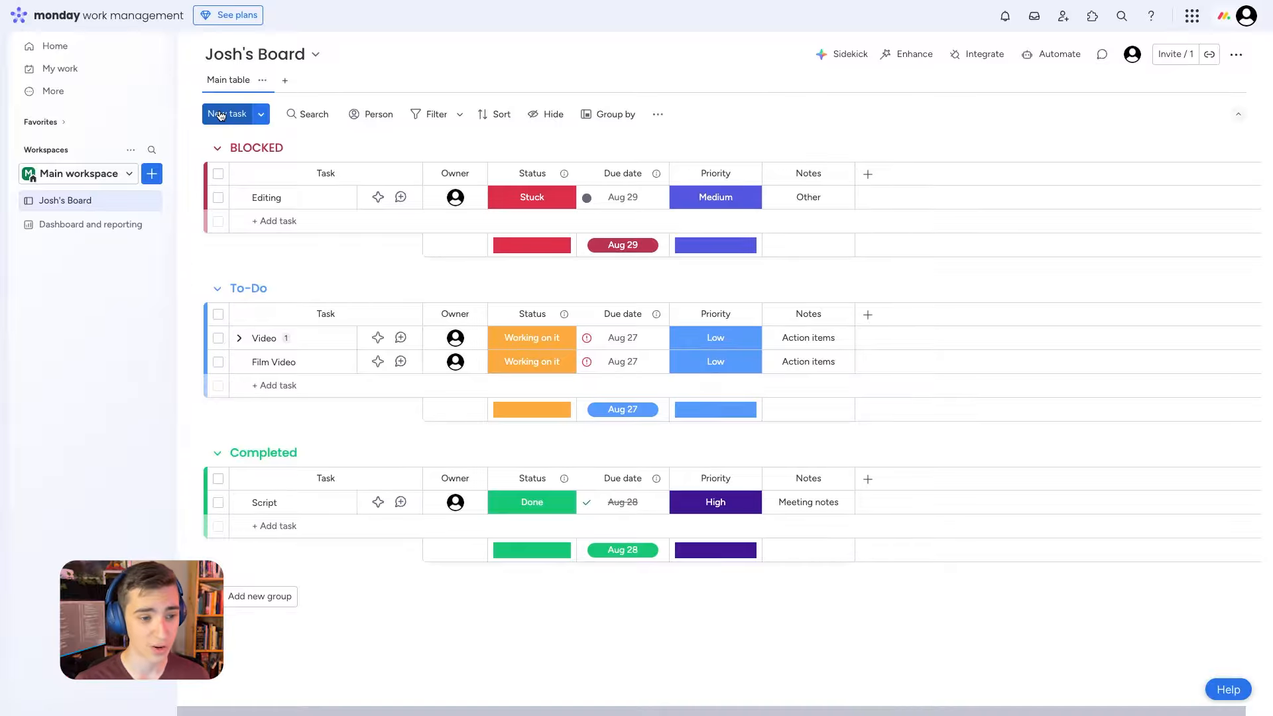
left_click(260, 114)
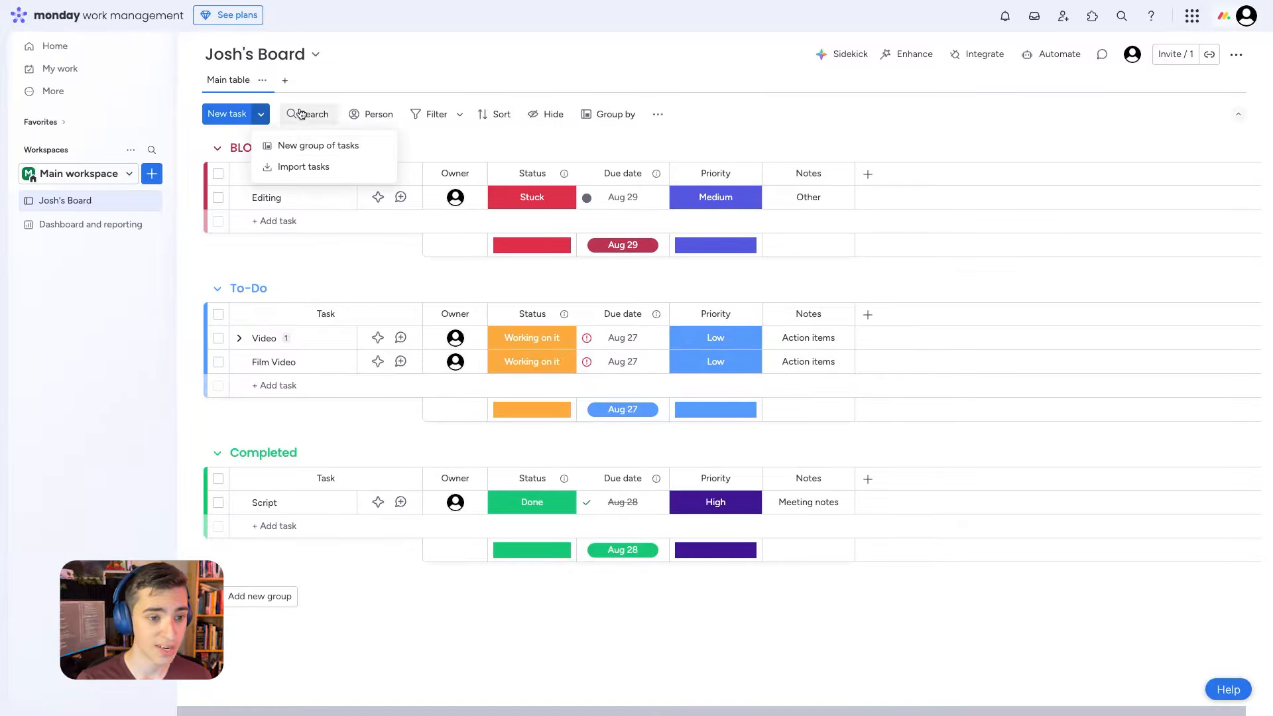
left_click(329, 93)
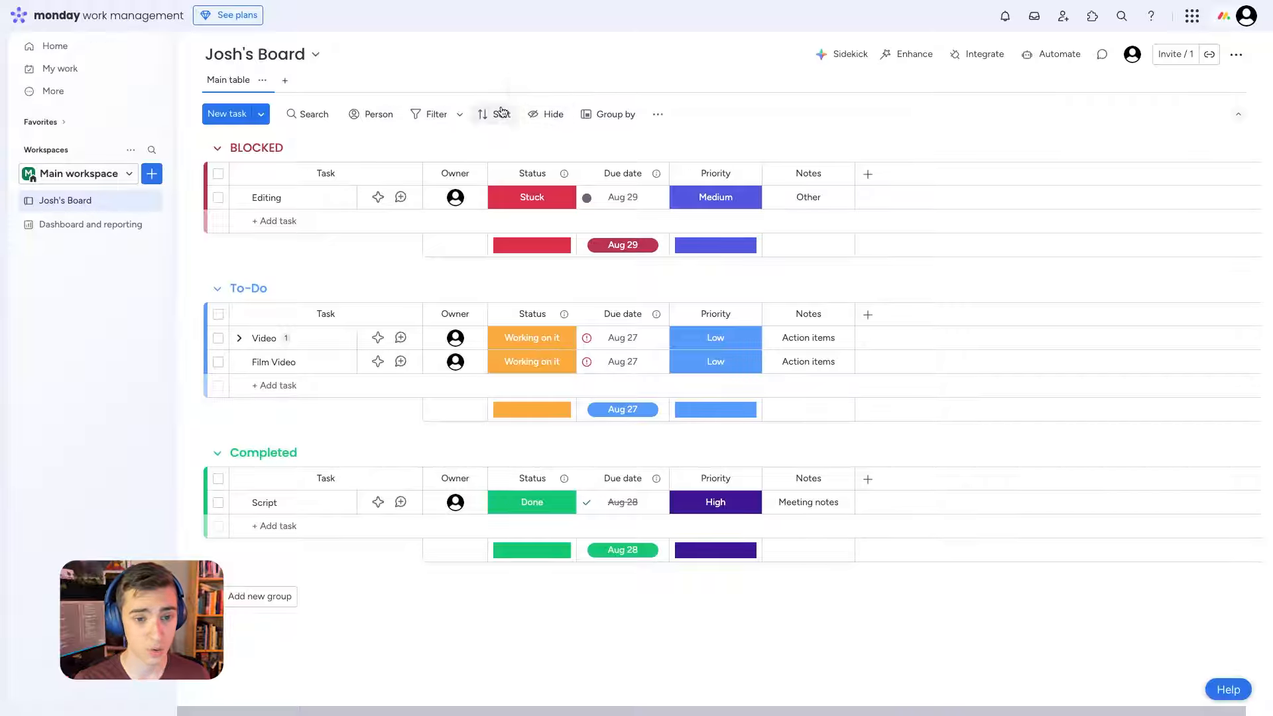
left_click(659, 118)
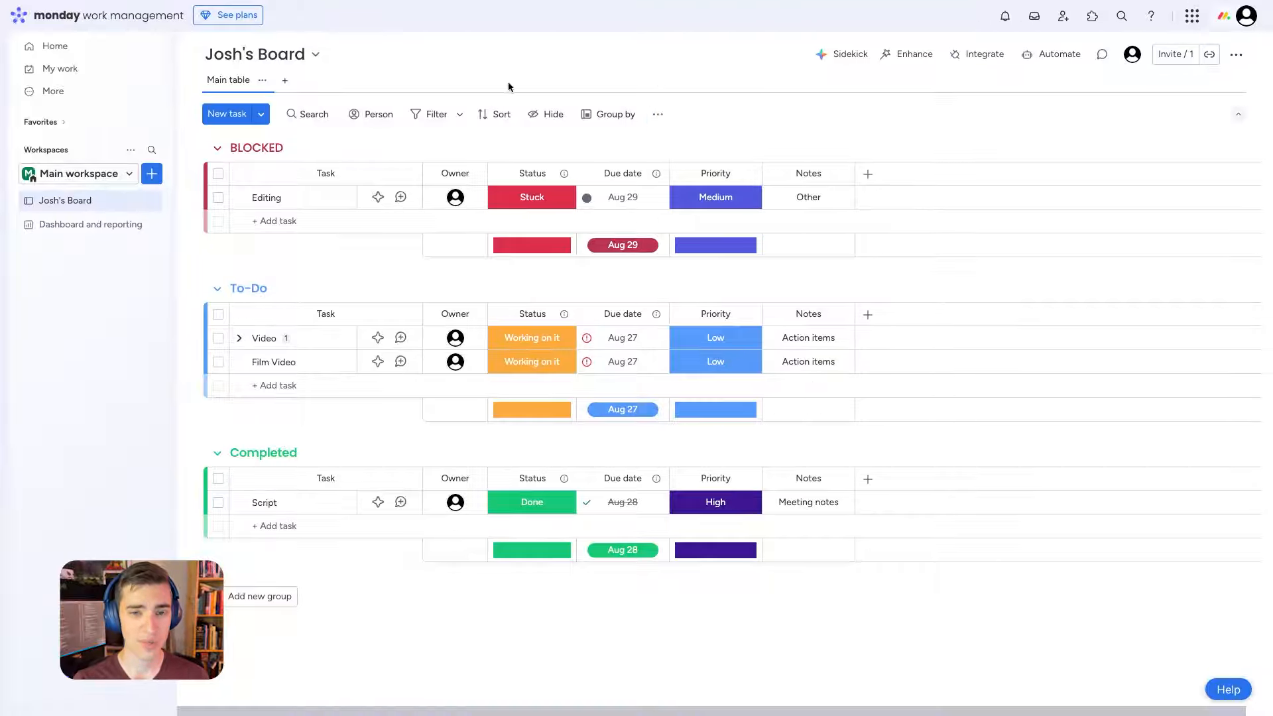
- Add a Calendar view to the board and check the following month before returning to August 2025
left_click(285, 82)
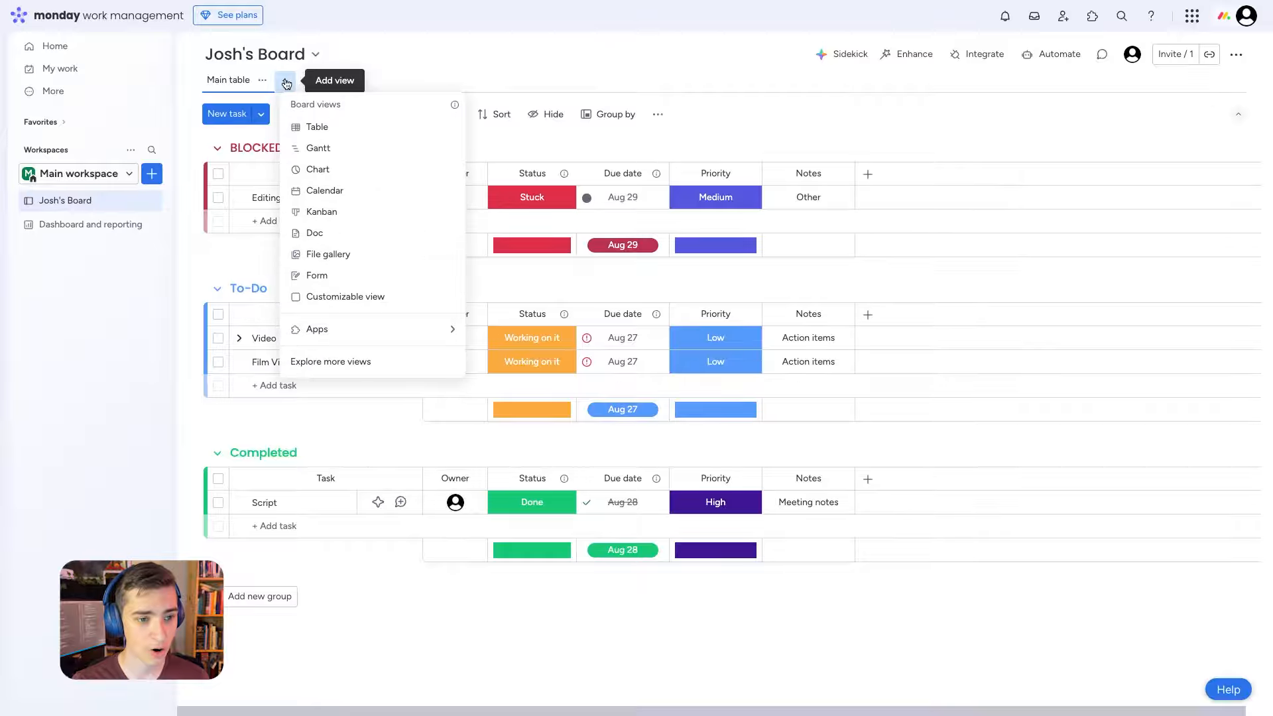
left_click(345, 192)
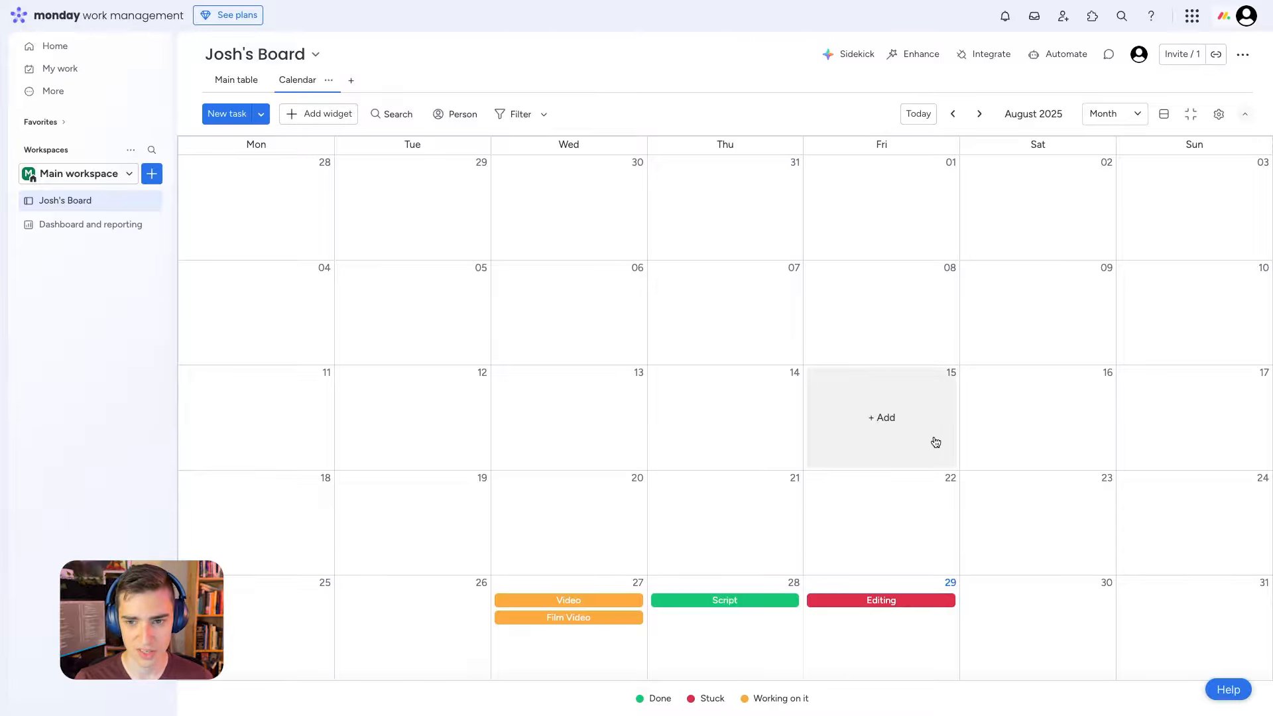
left_click(979, 113)
left_click(953, 113)
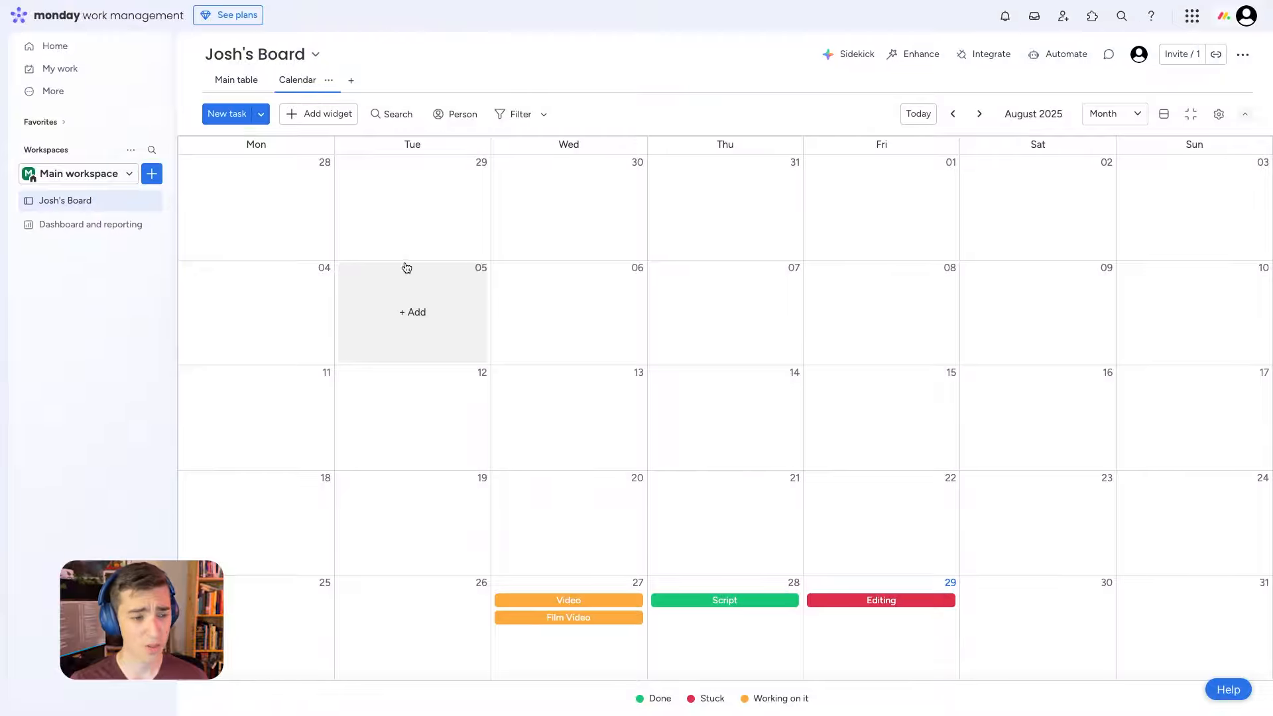
- Return to the Main table and add a Kanban view to the board
left_click(232, 80)
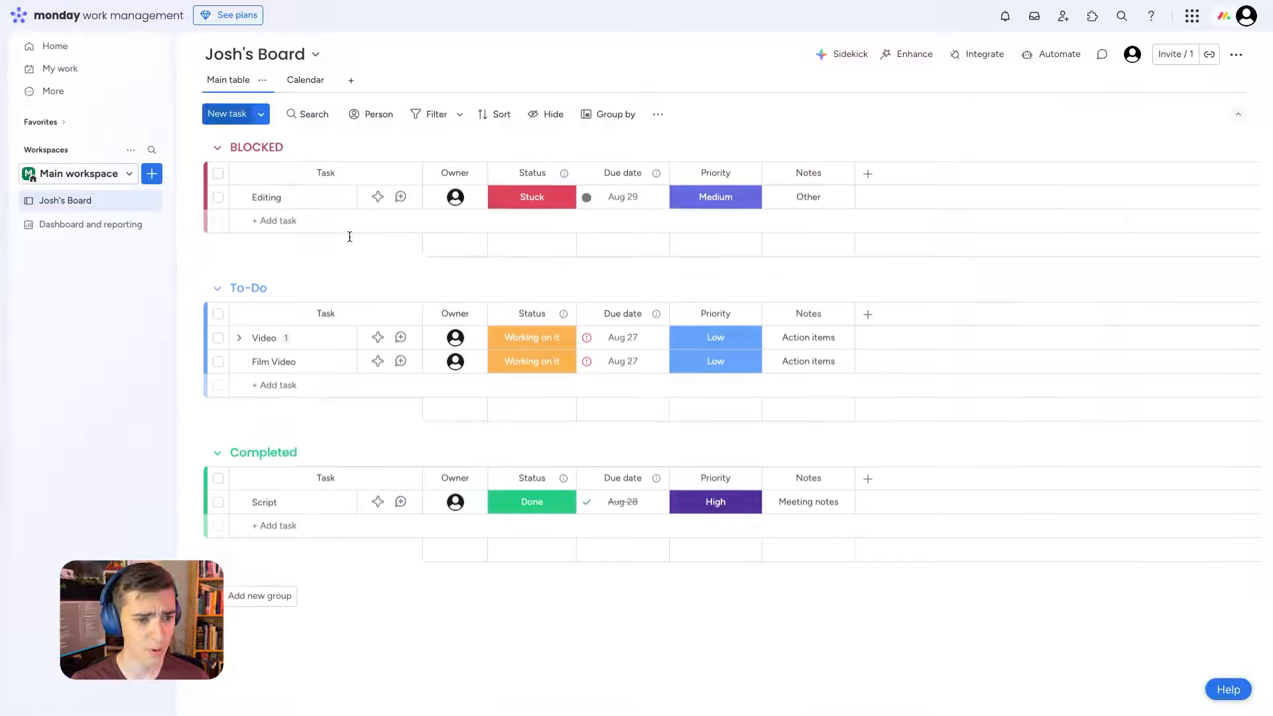
left_click(352, 80)
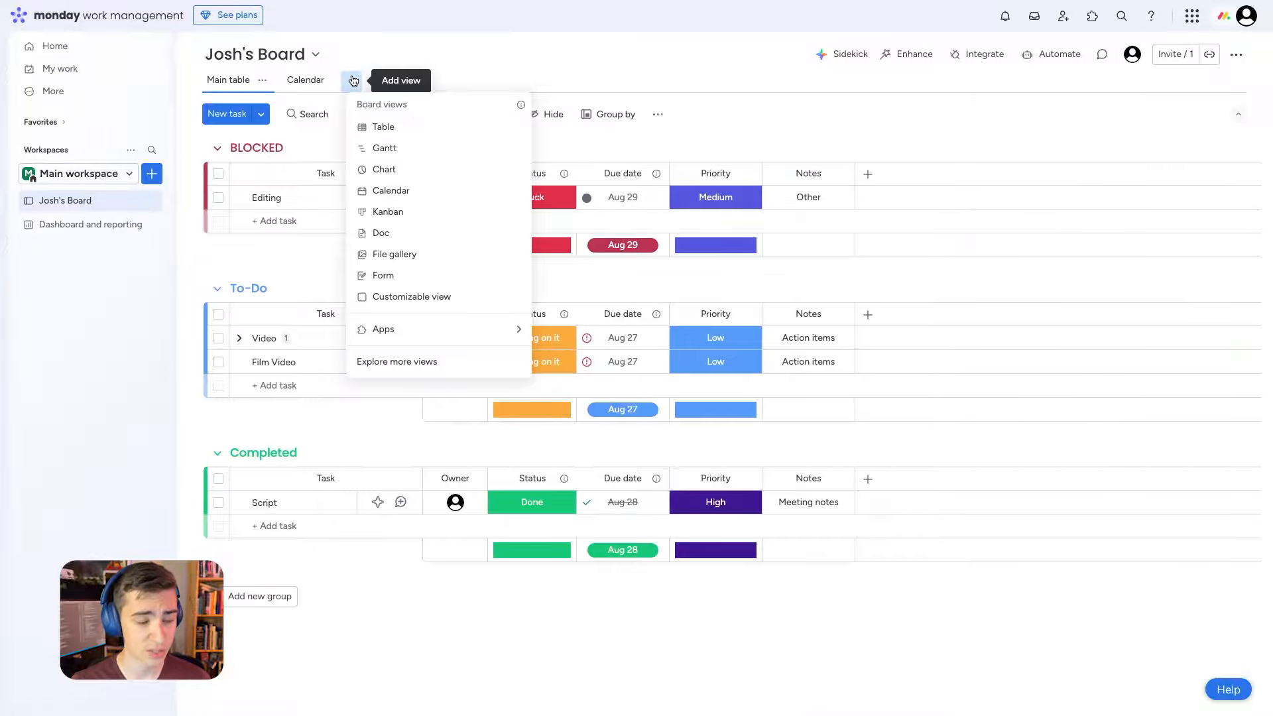
left_click(383, 219)
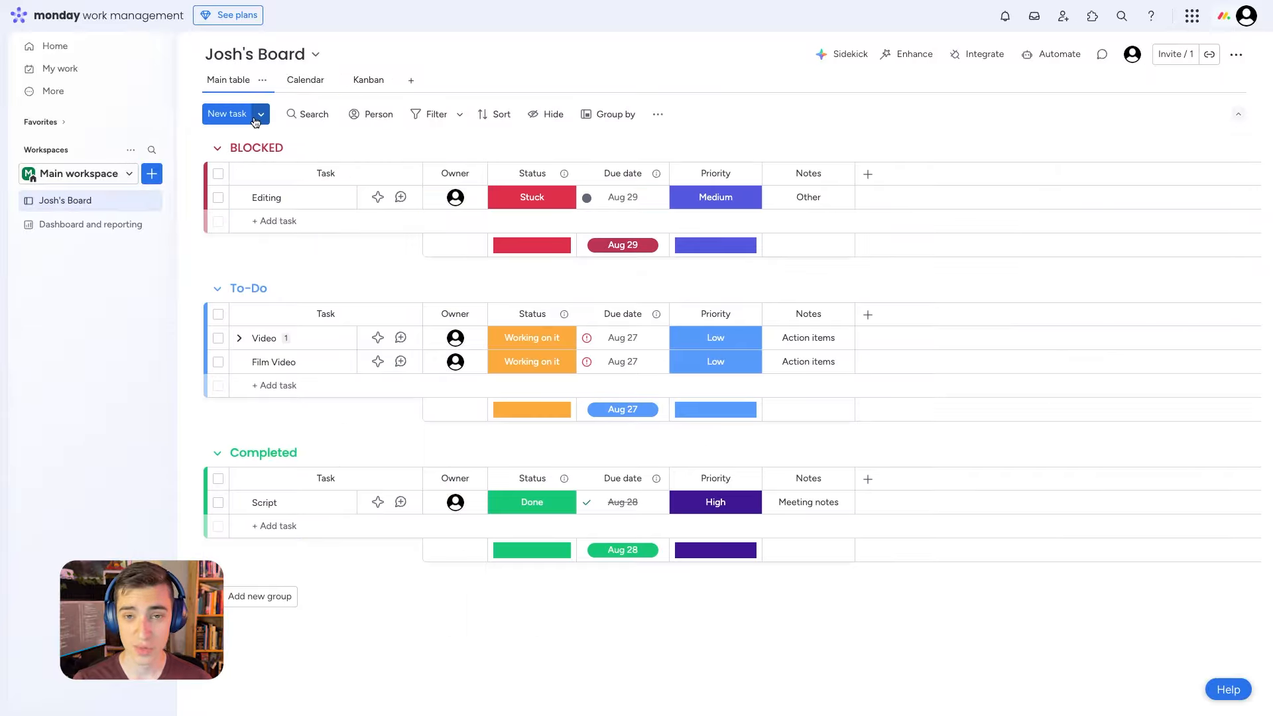
- Review the board's invitation settings and its AI enhancement suggestions without changing anything
left_click(1173, 57)
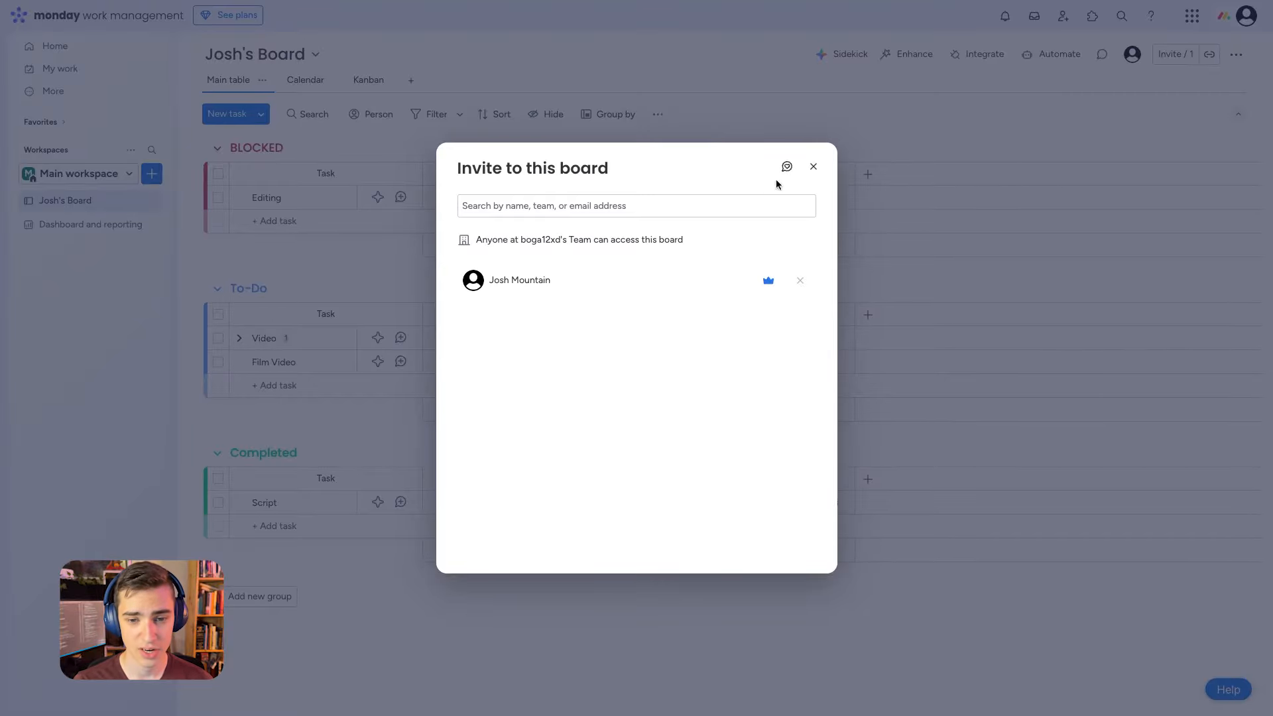
left_click(813, 167)
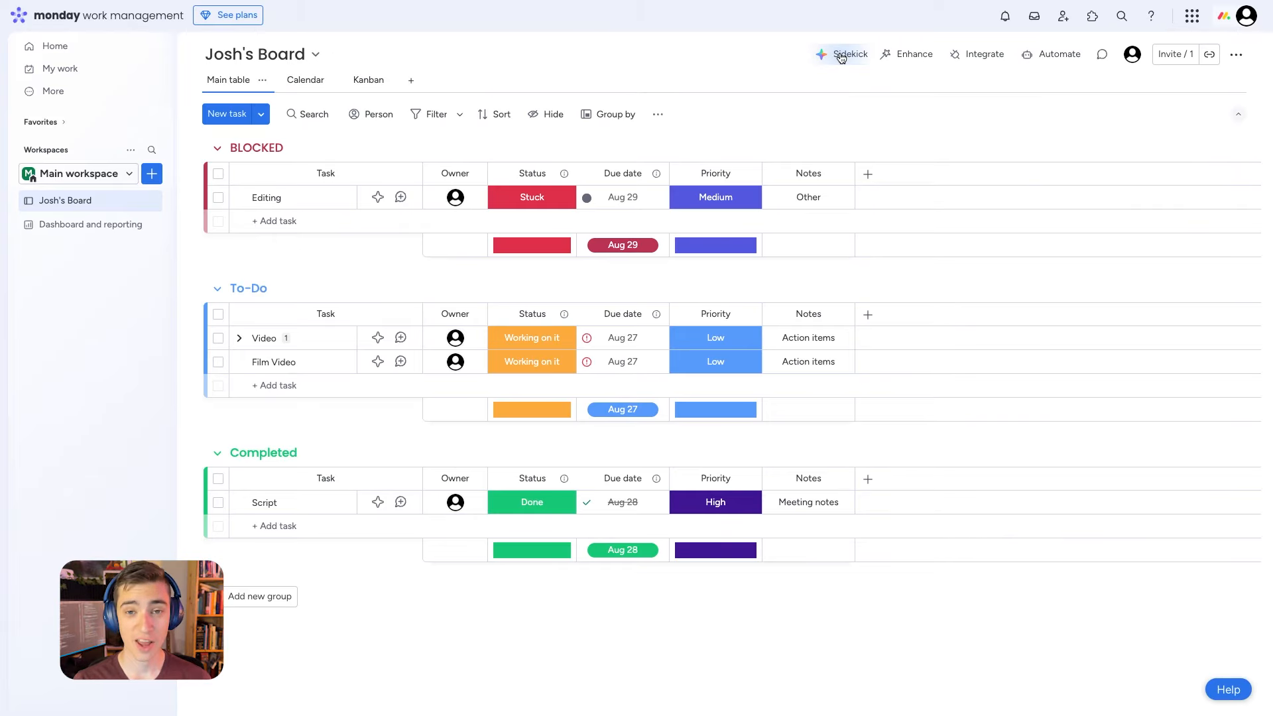
left_click(914, 56)
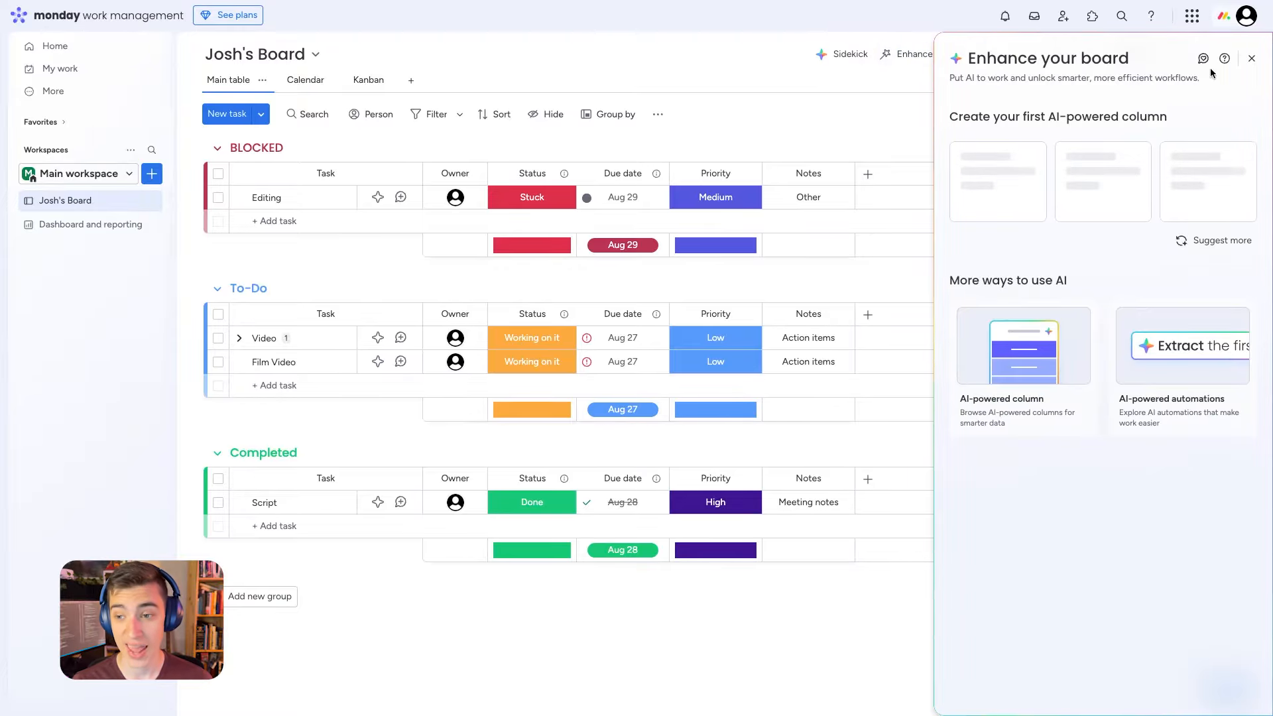
left_click(1252, 59)
- Browse the integrations, apps and marketplace apps available for the board without adding one
left_click(963, 56)
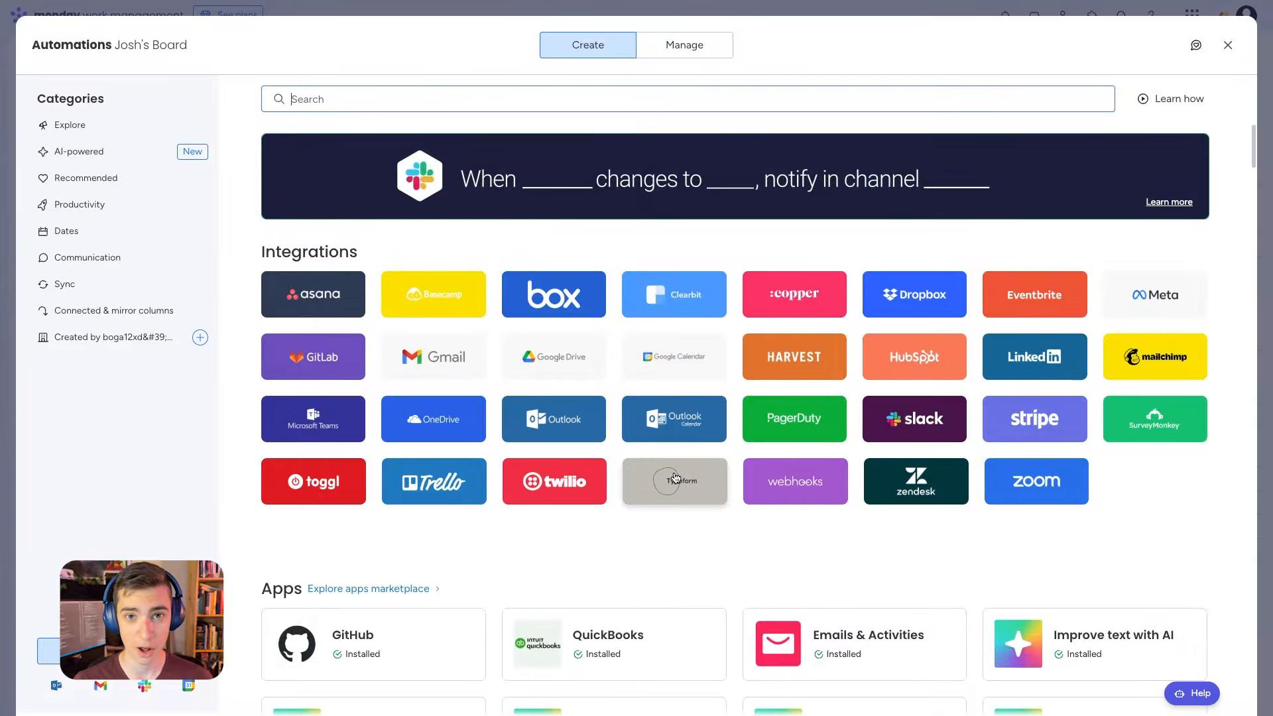
scroll(486, 287, "down", 4)
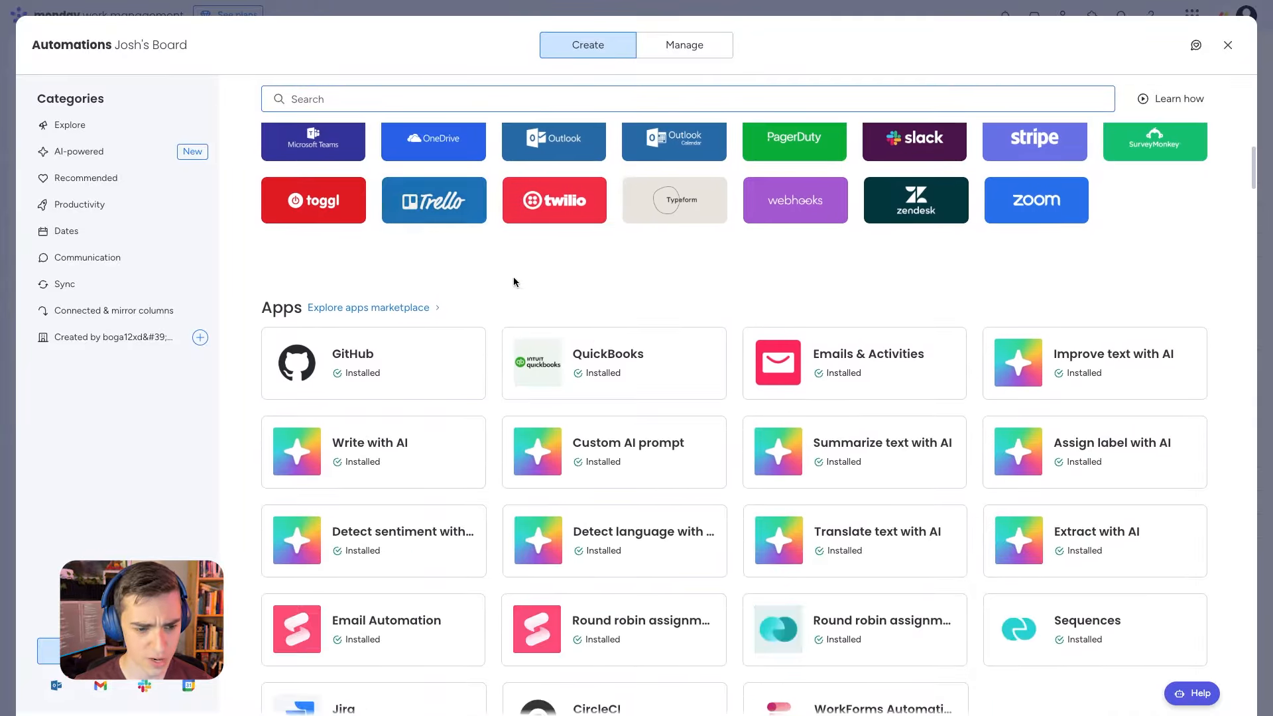
scroll(513, 282, "down", 4)
scroll(262, 338, "up", 4)
scroll(429, 381, "down", 9)
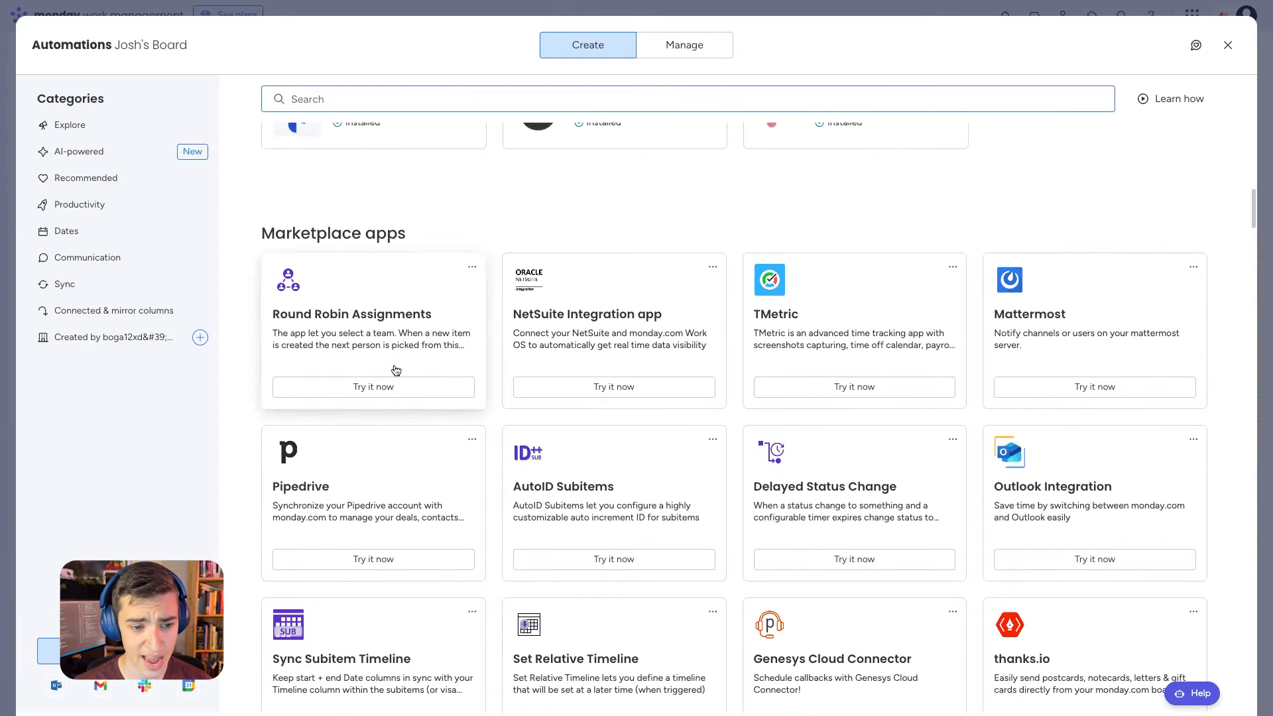
scroll(804, 338, "up", 10)
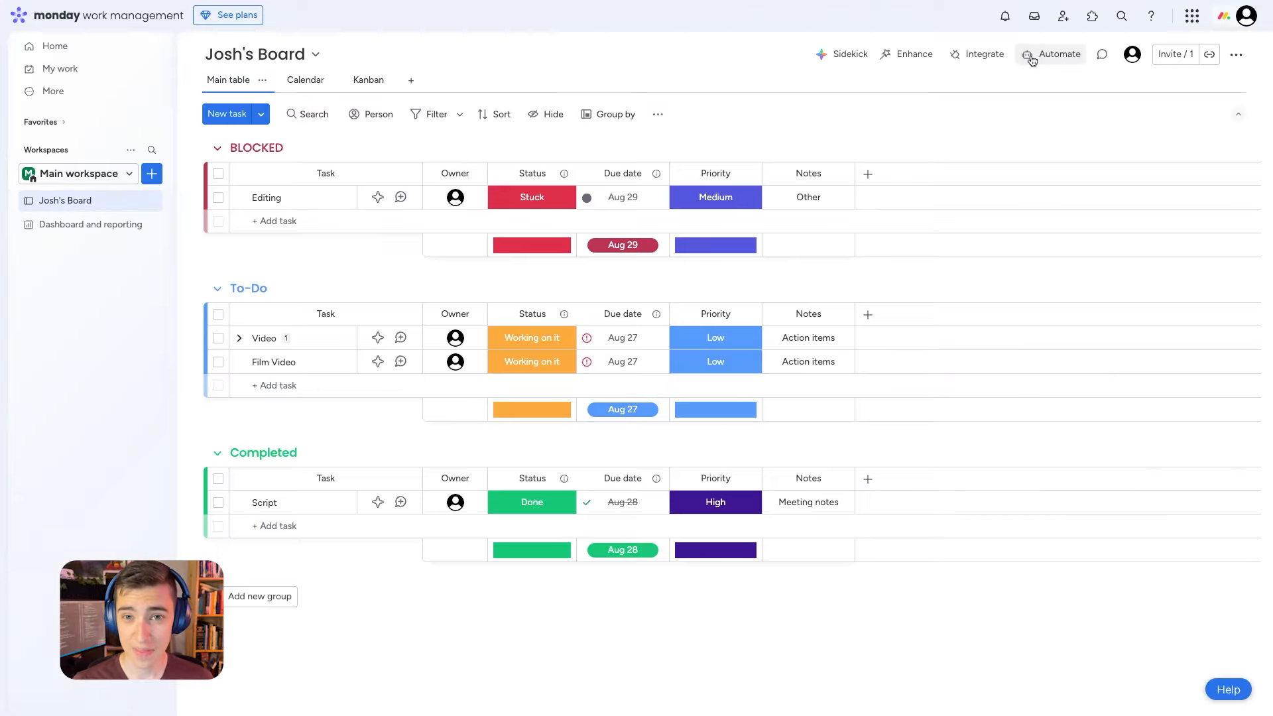
- Create an automation that assigns the creator as Owner when an item is created, and return to the board
left_click(1030, 53)
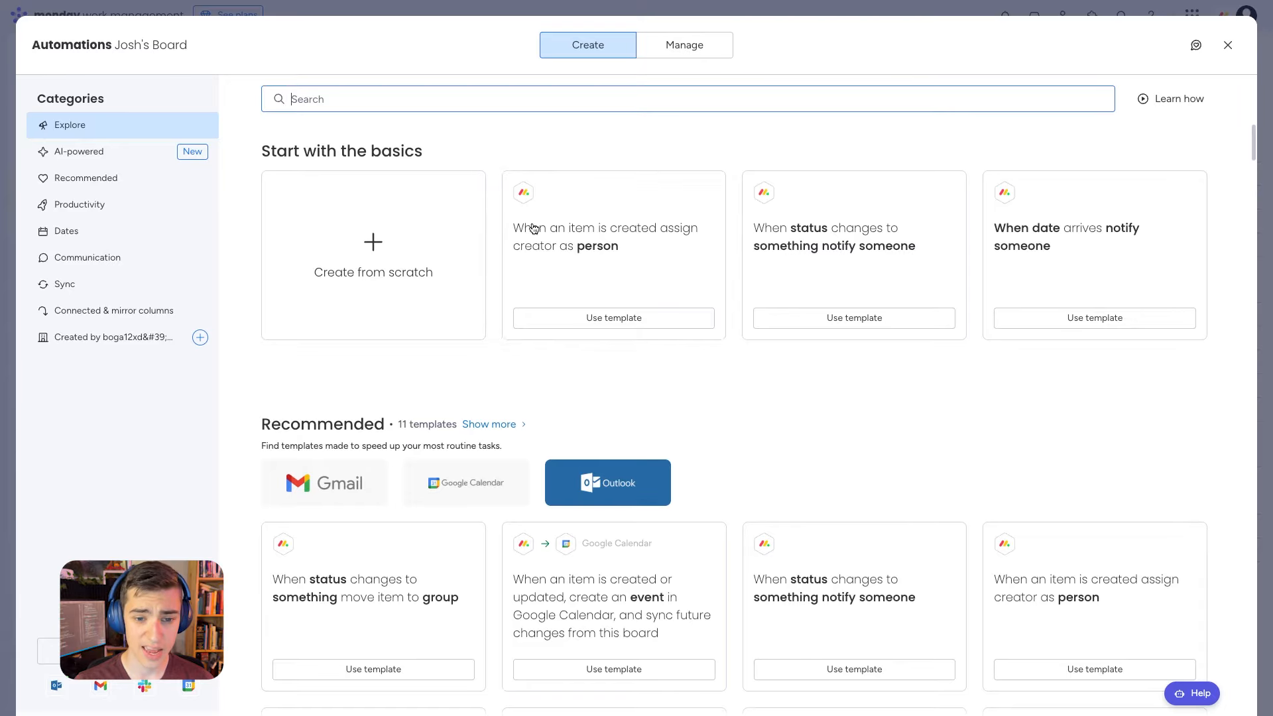
left_click(620, 319)
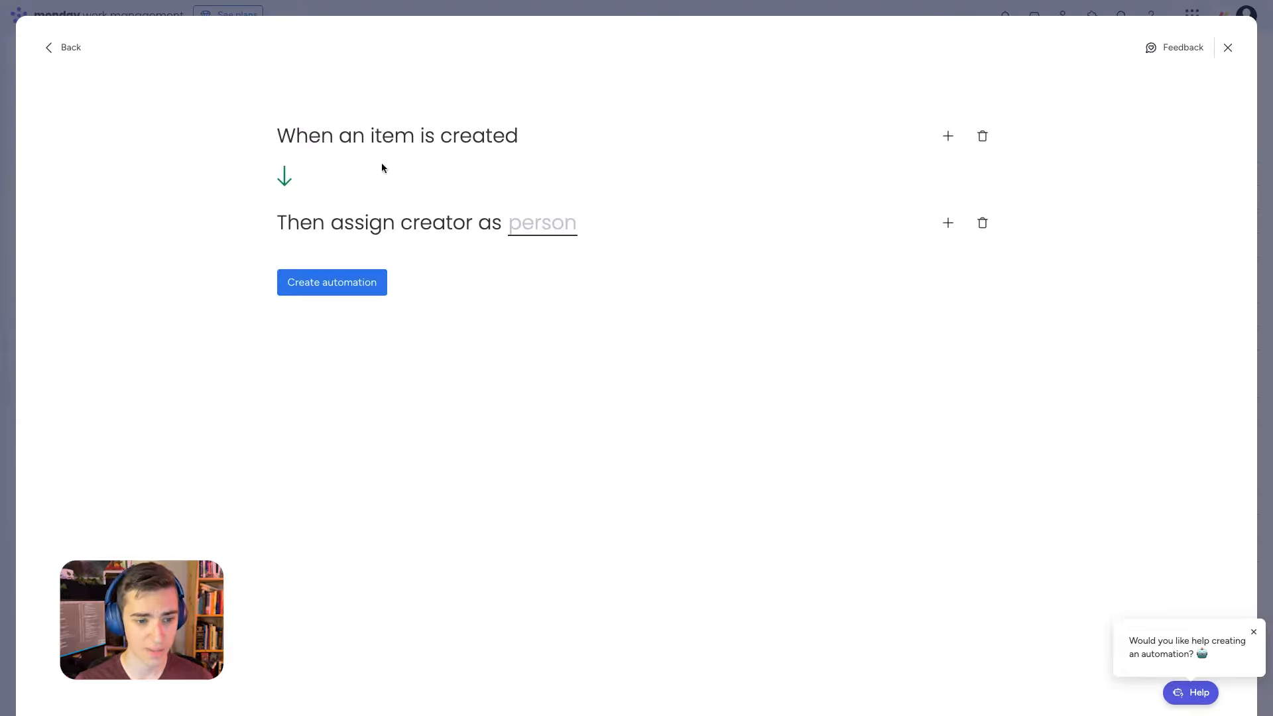
left_click(528, 229)
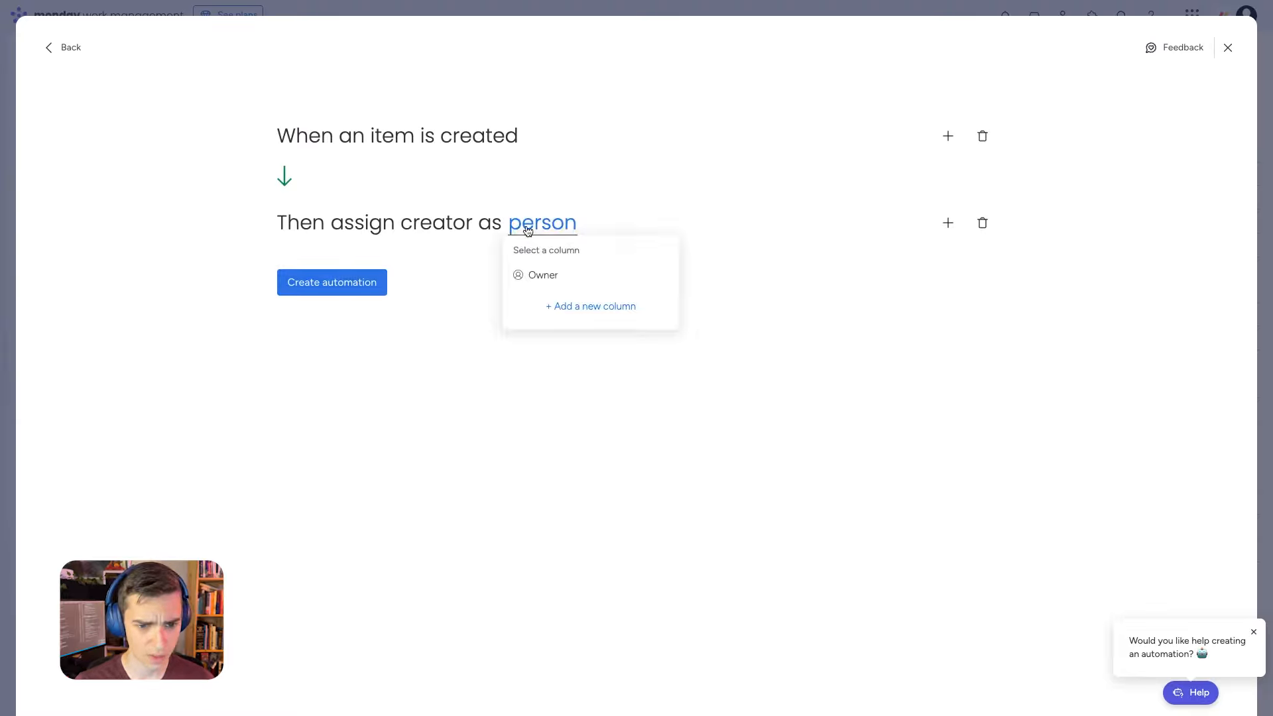
left_click(555, 277)
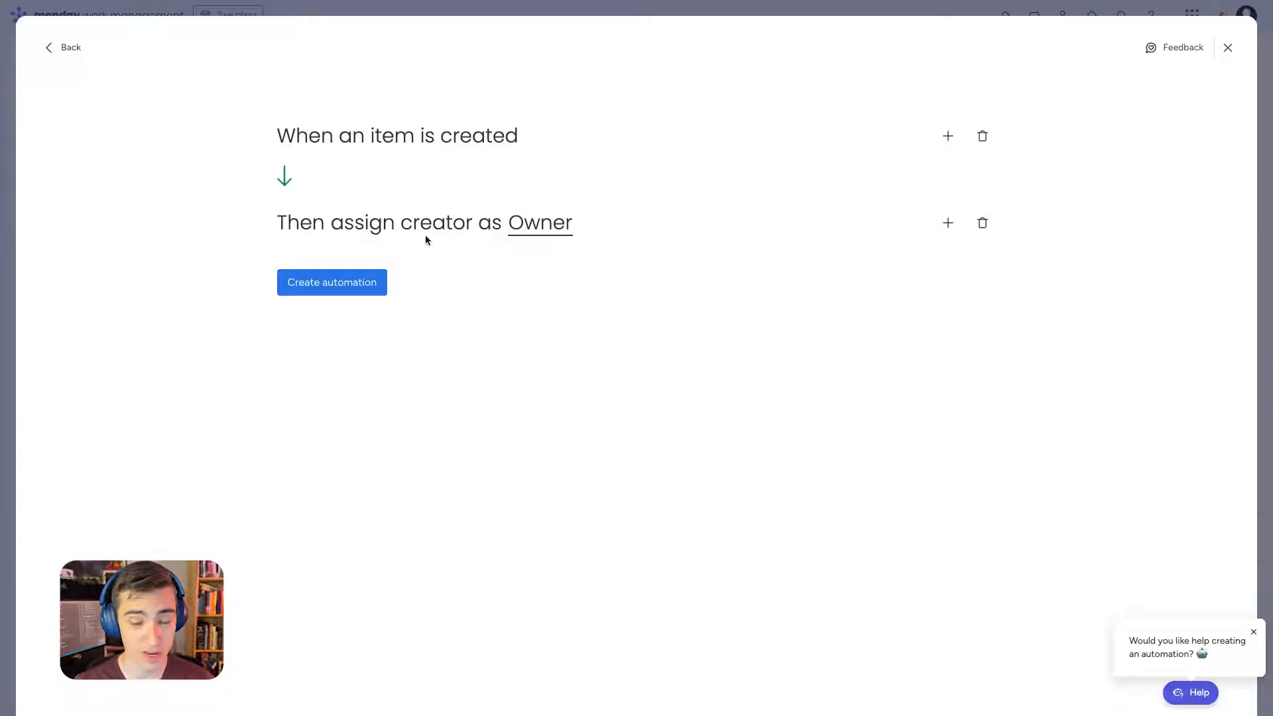
left_click(331, 282)
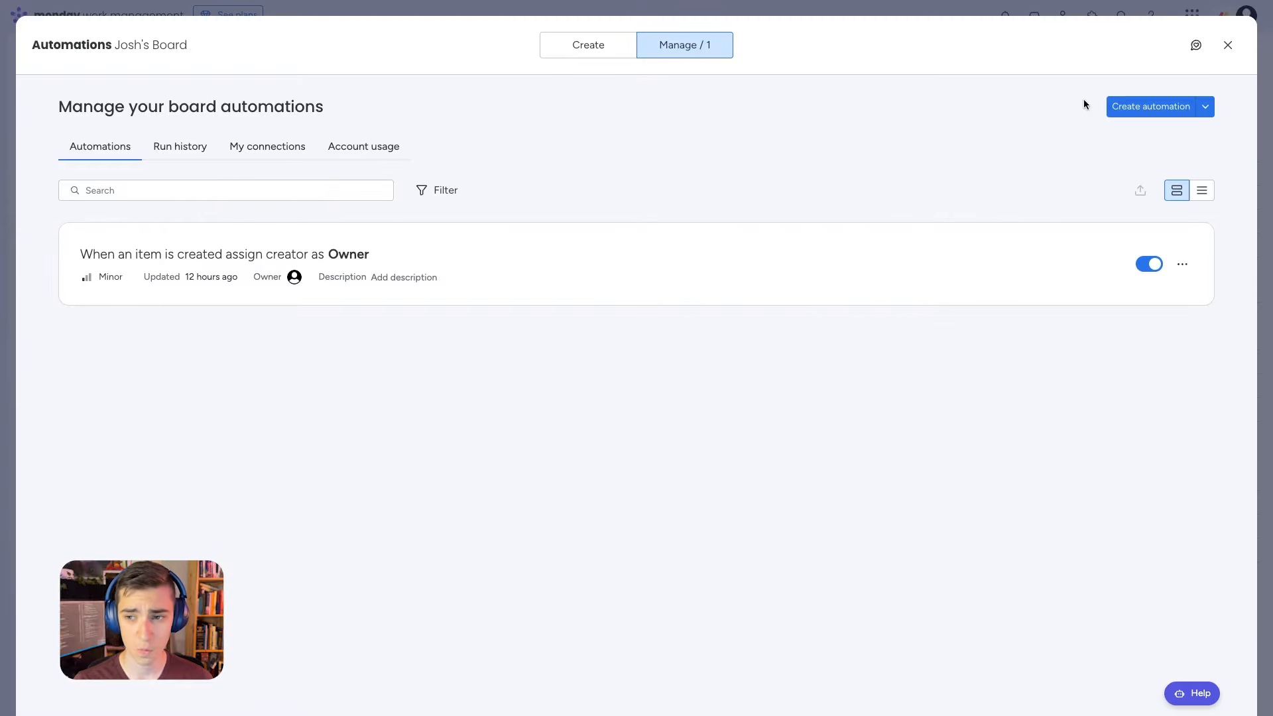
left_click(1228, 45)
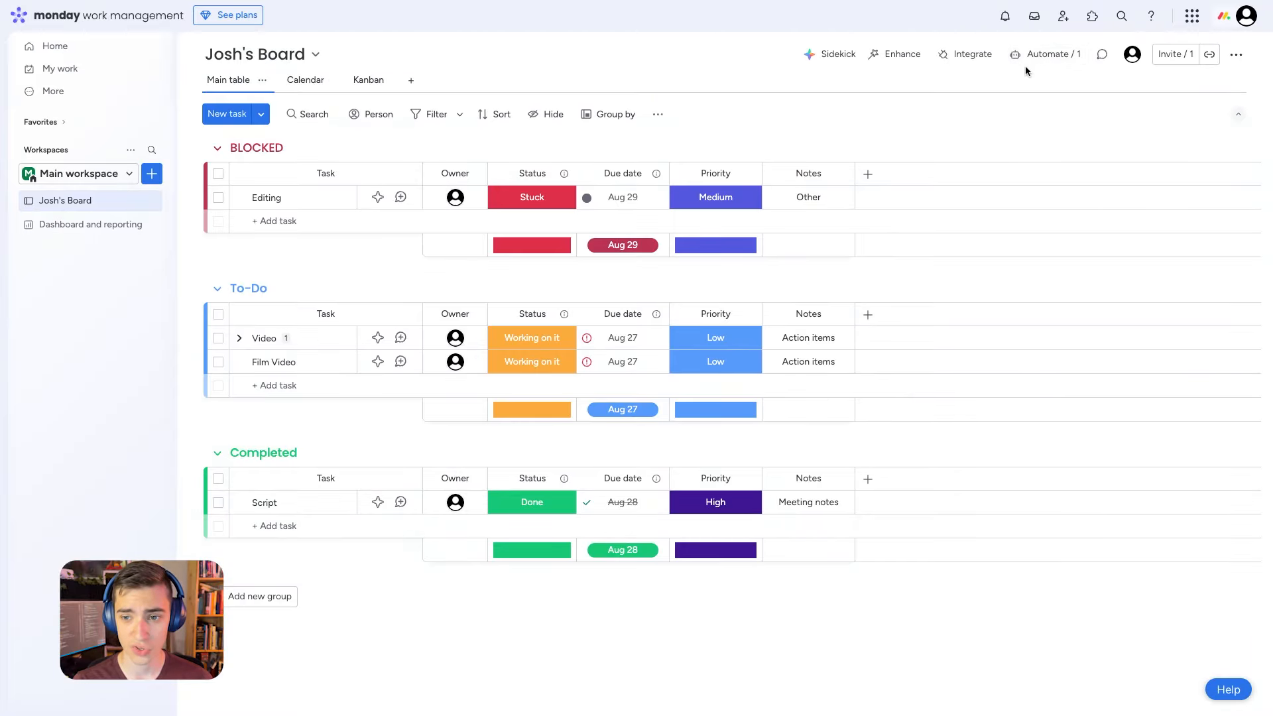
- Add a task named "New Task" to the BLOCKED group and check who is assigned as its owner
left_click(276, 220)
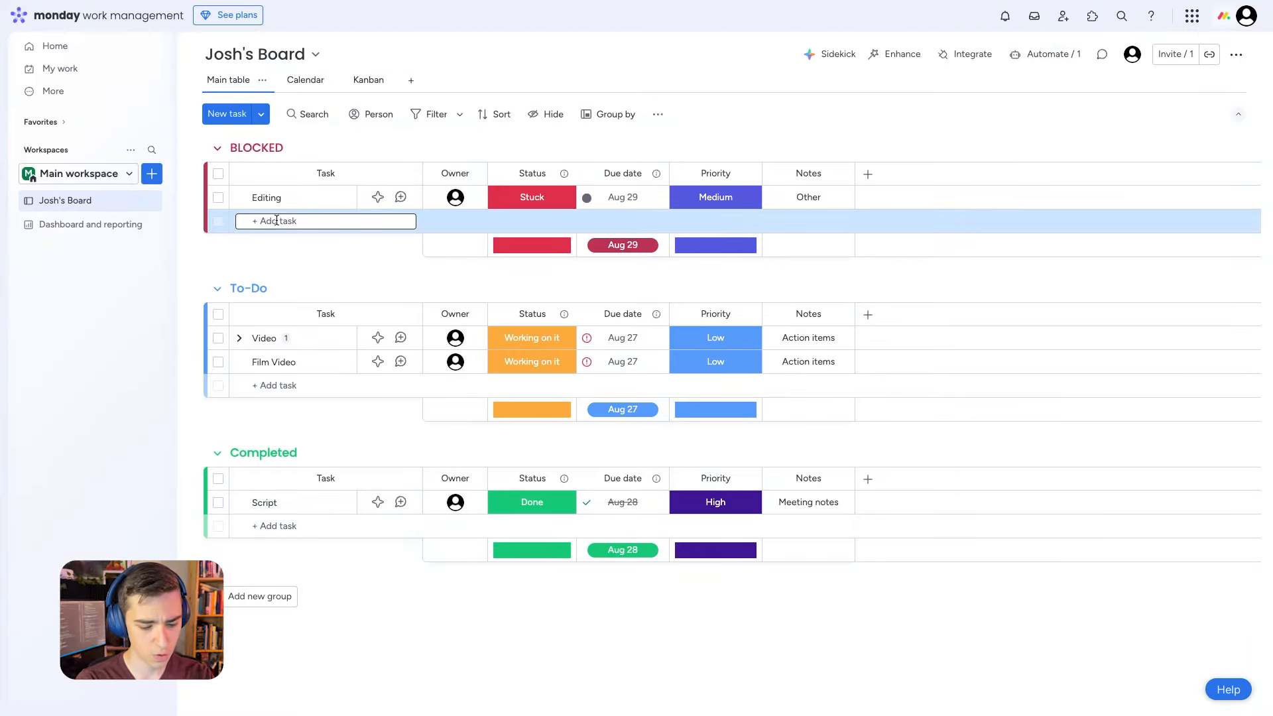
type("New")
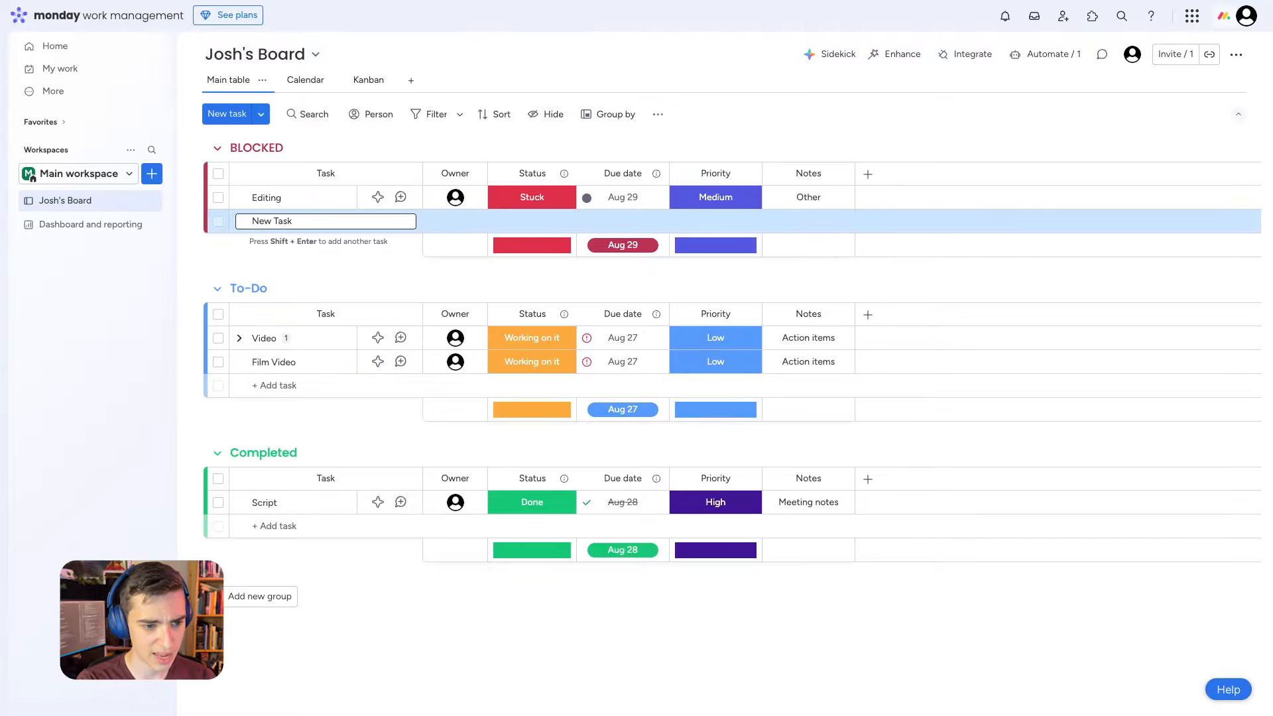
type(" Task")
key("Return")
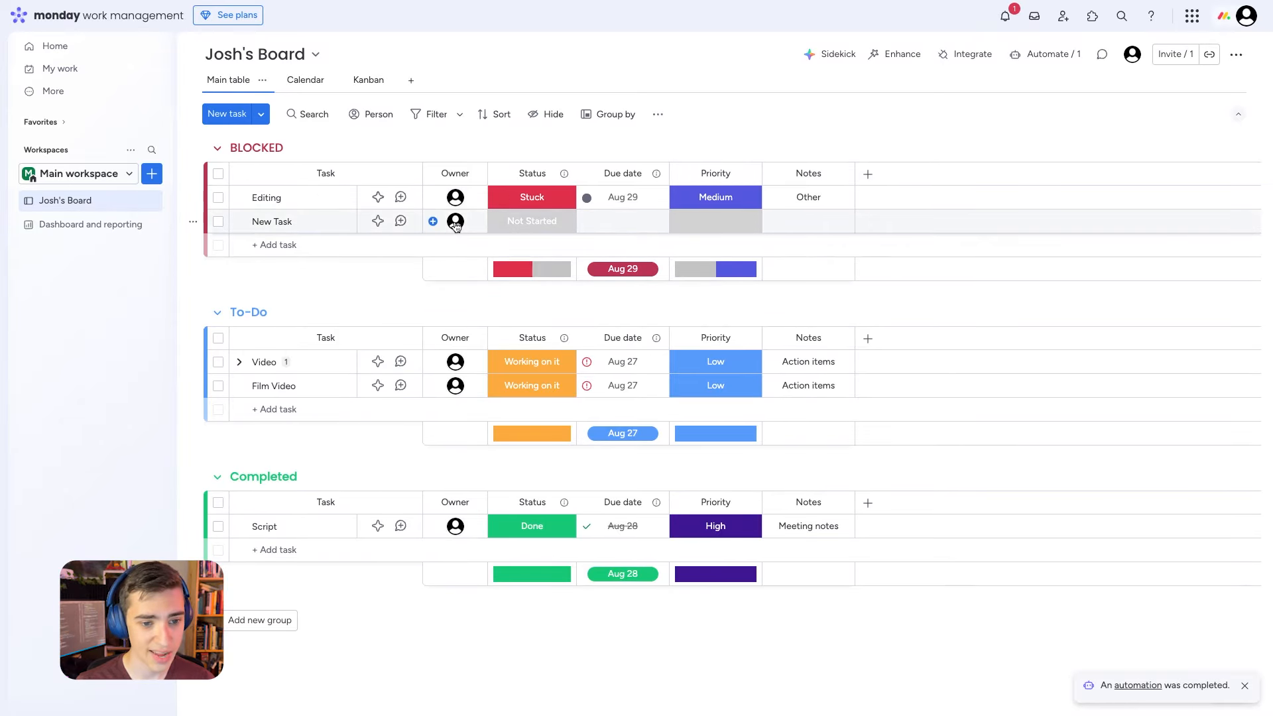
left_click(455, 222)
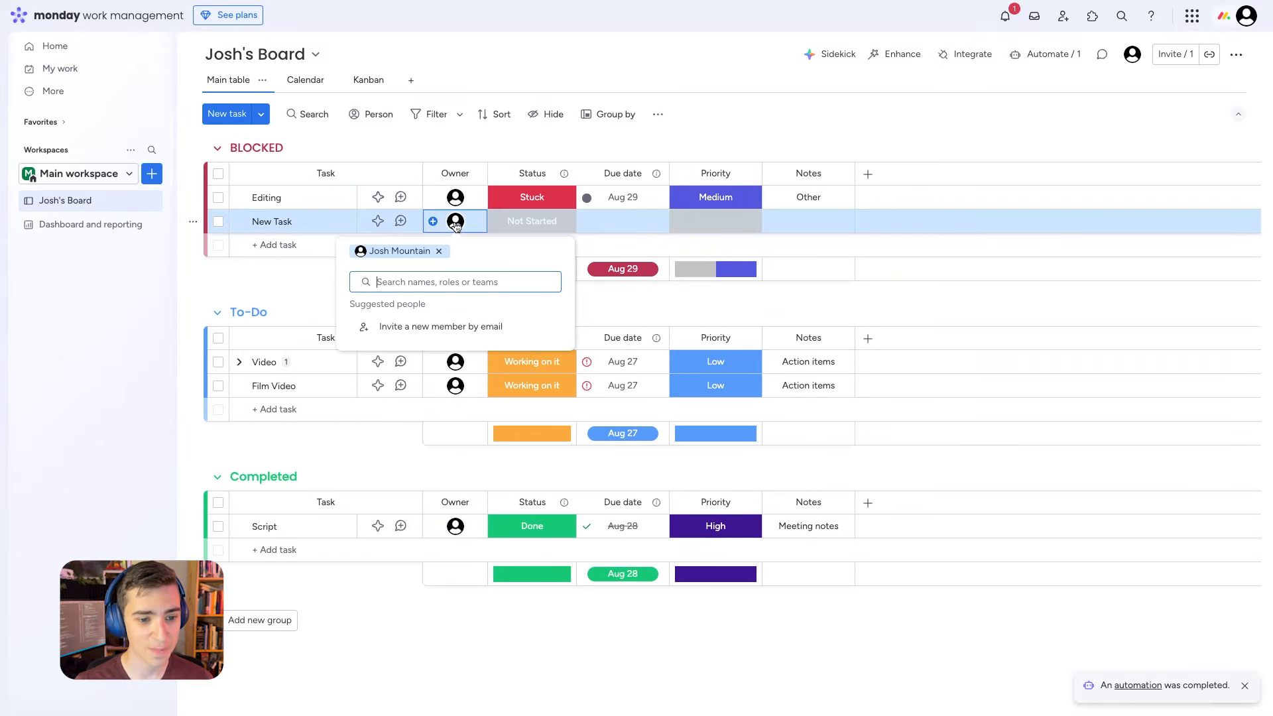
left_click(663, 86)
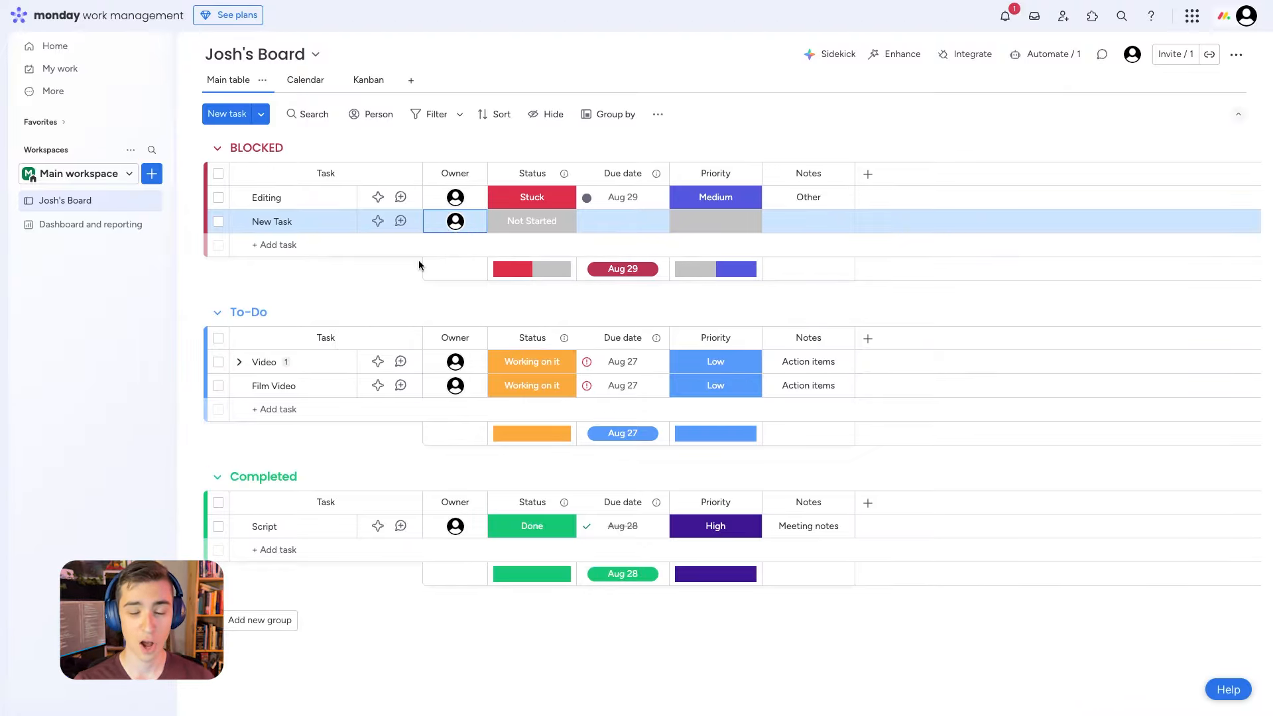
- Open the "Dashboard and reporting" dashboard from Home and examine its task status, owner, overdue and due date widgets
left_click(66, 46)
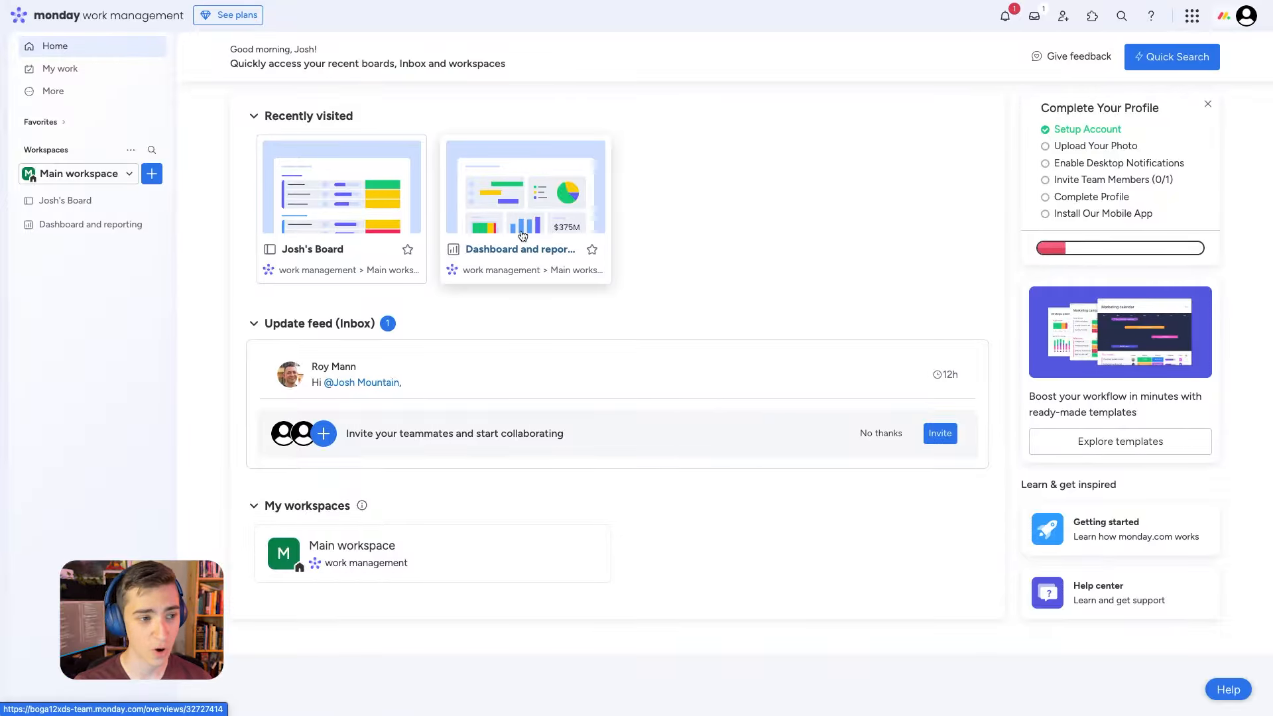
left_click(517, 205)
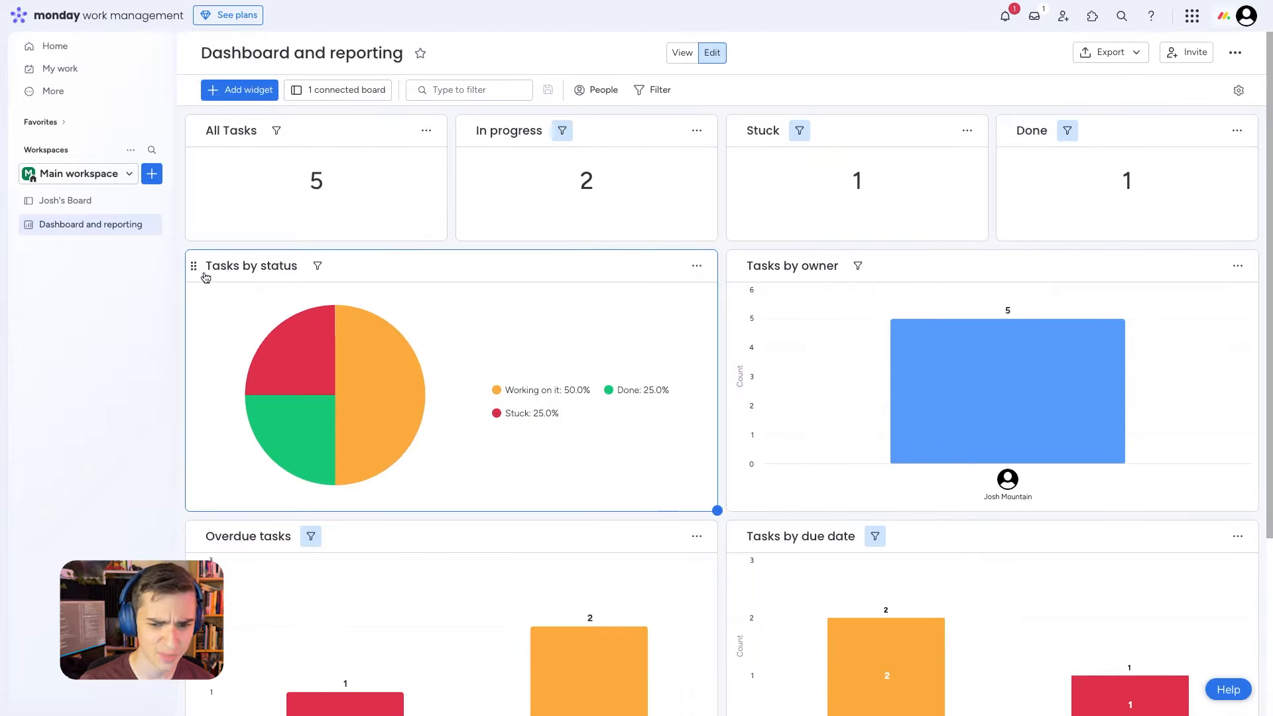
scroll(806, 312, "down", 3)
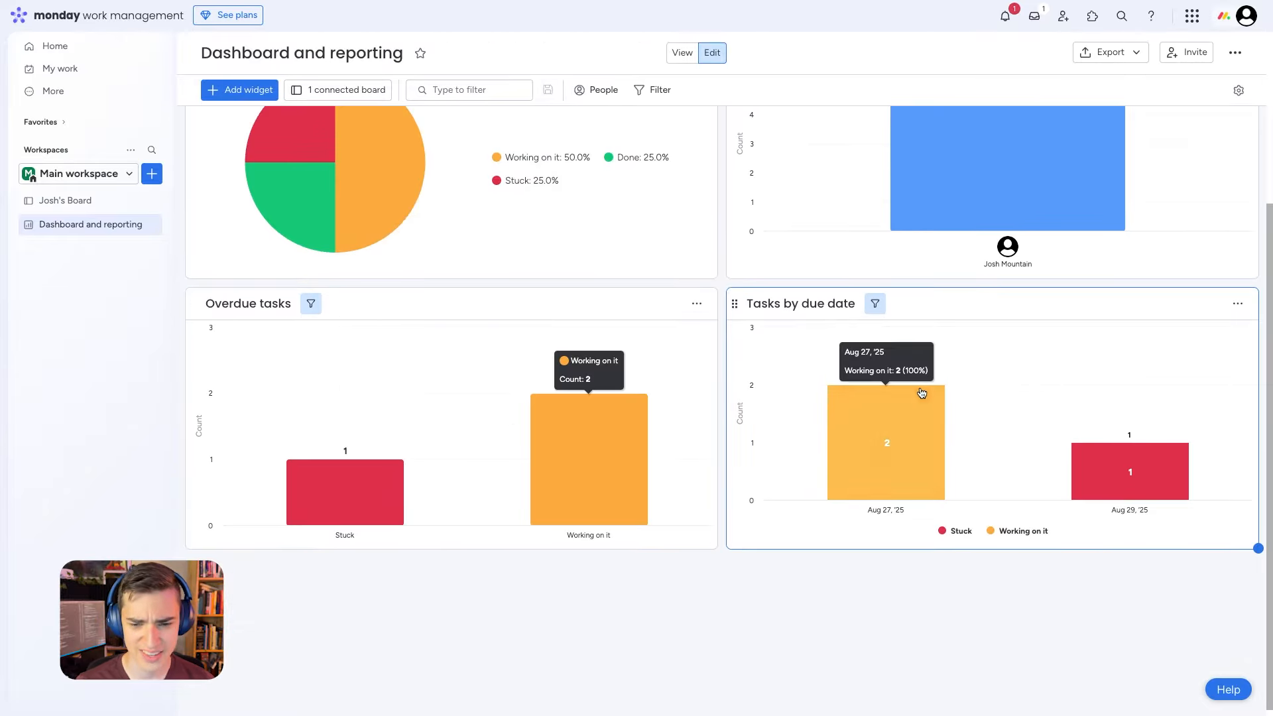
- Examine the workspace list and the item types that can be added to Main workspace, without adding any
scroll(888, 361, "up", 4)
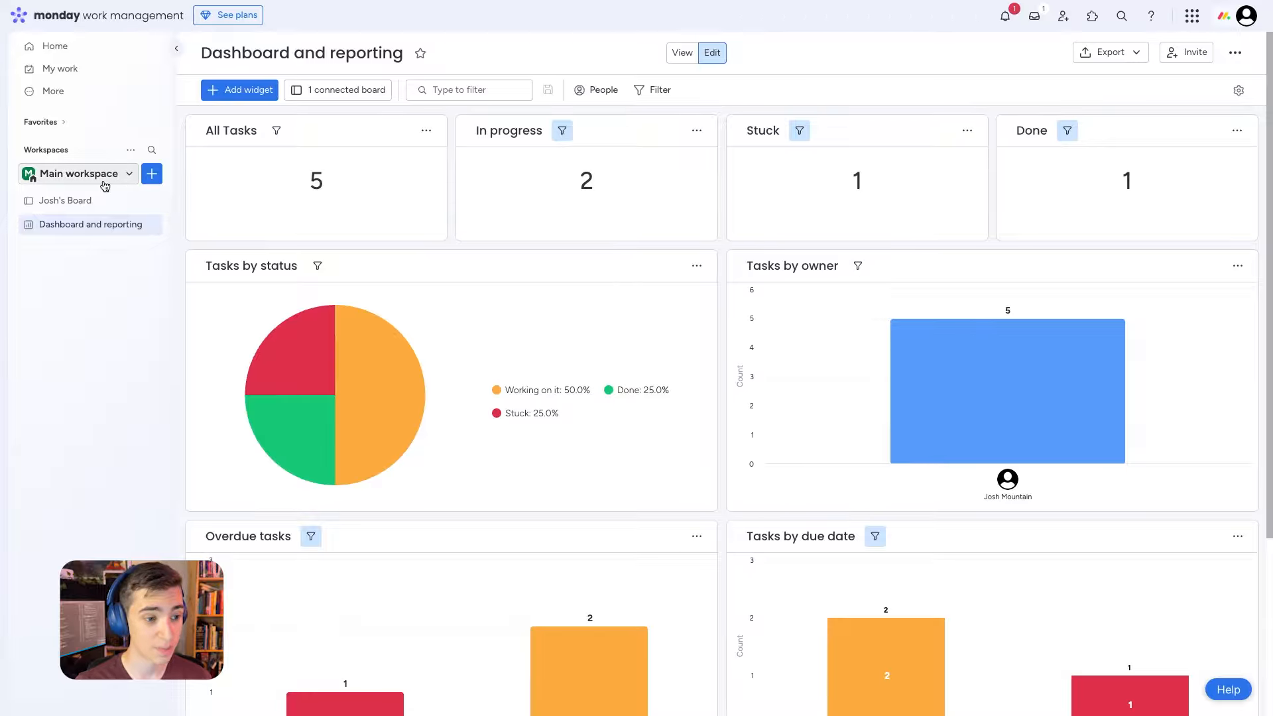
left_click(129, 175)
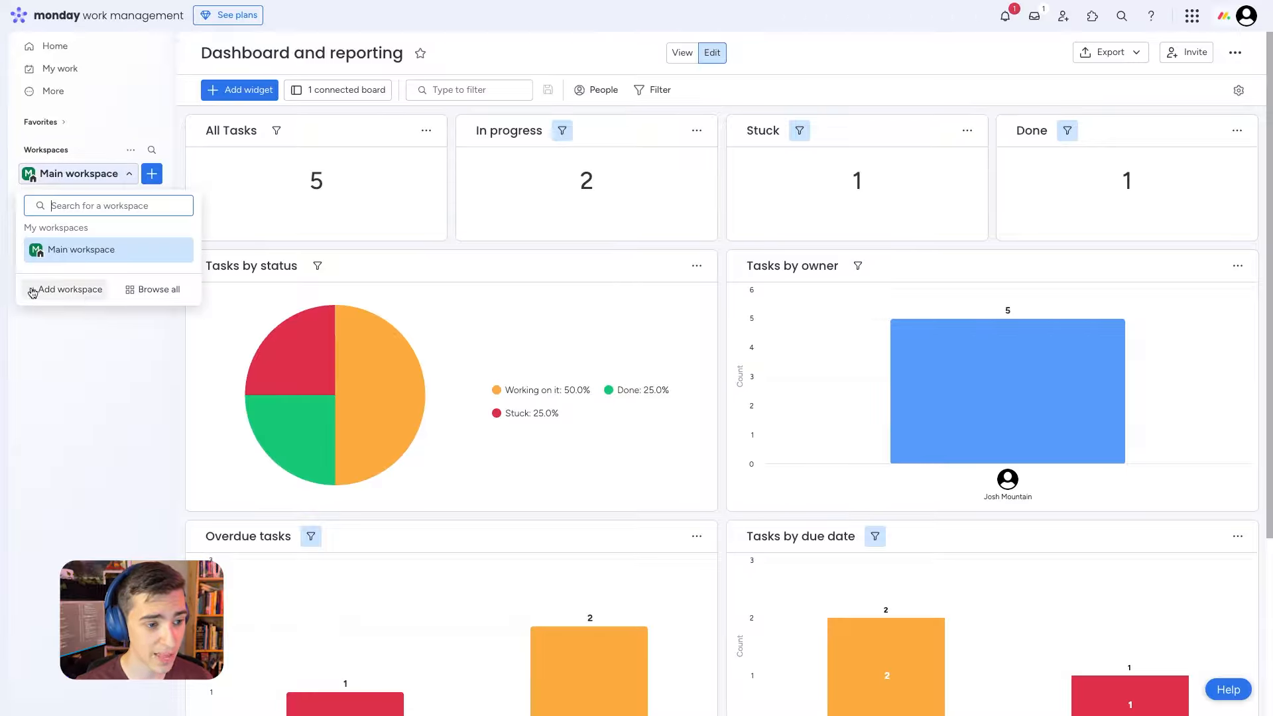
left_click(74, 251)
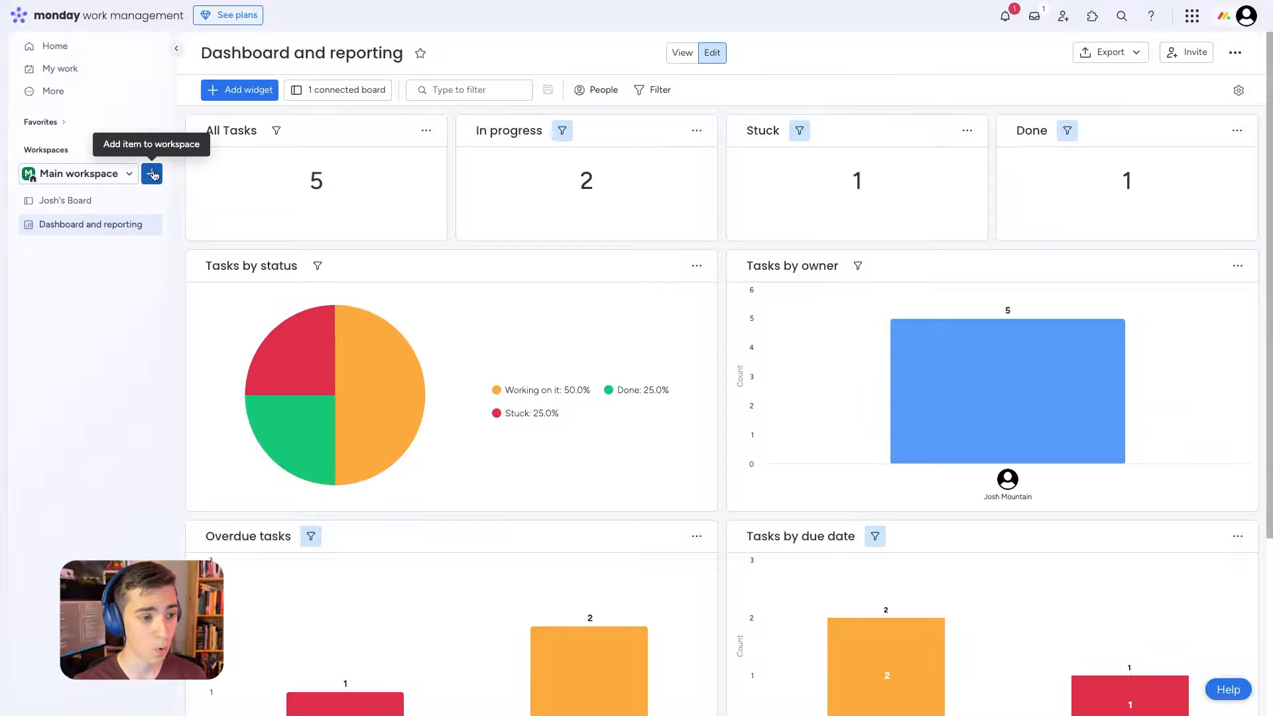
left_click(153, 174)
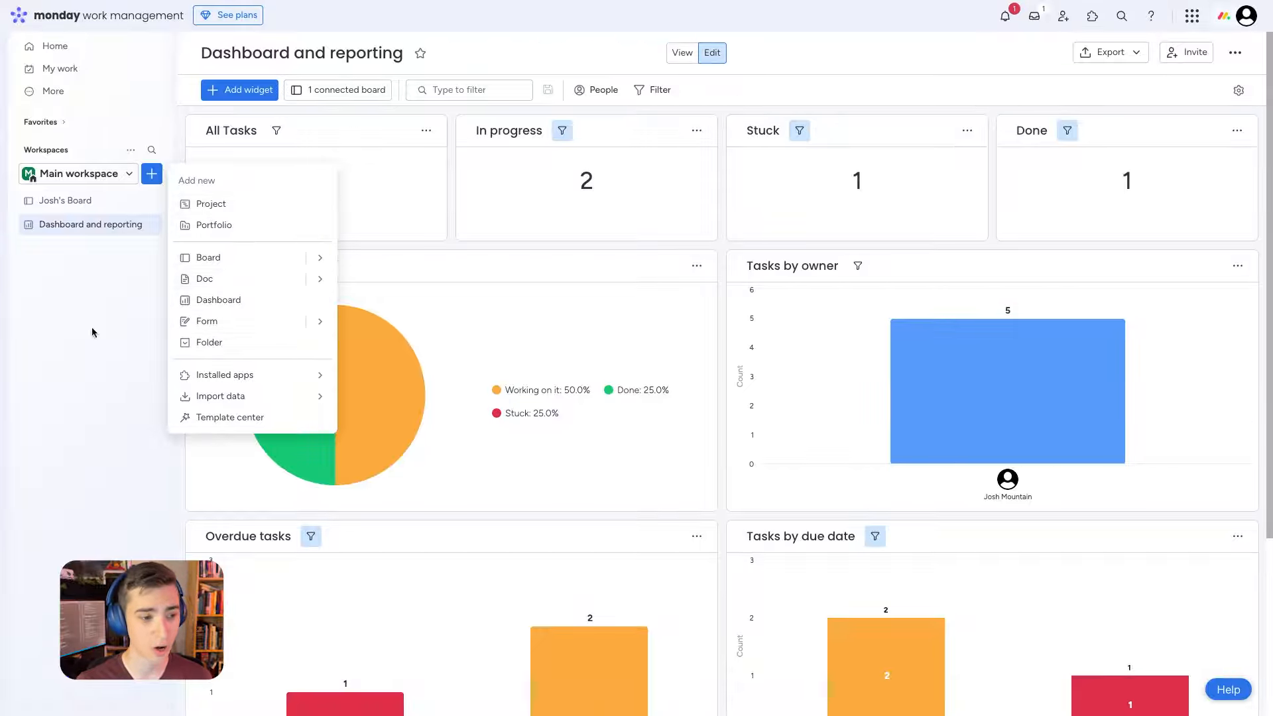
left_click(97, 276)
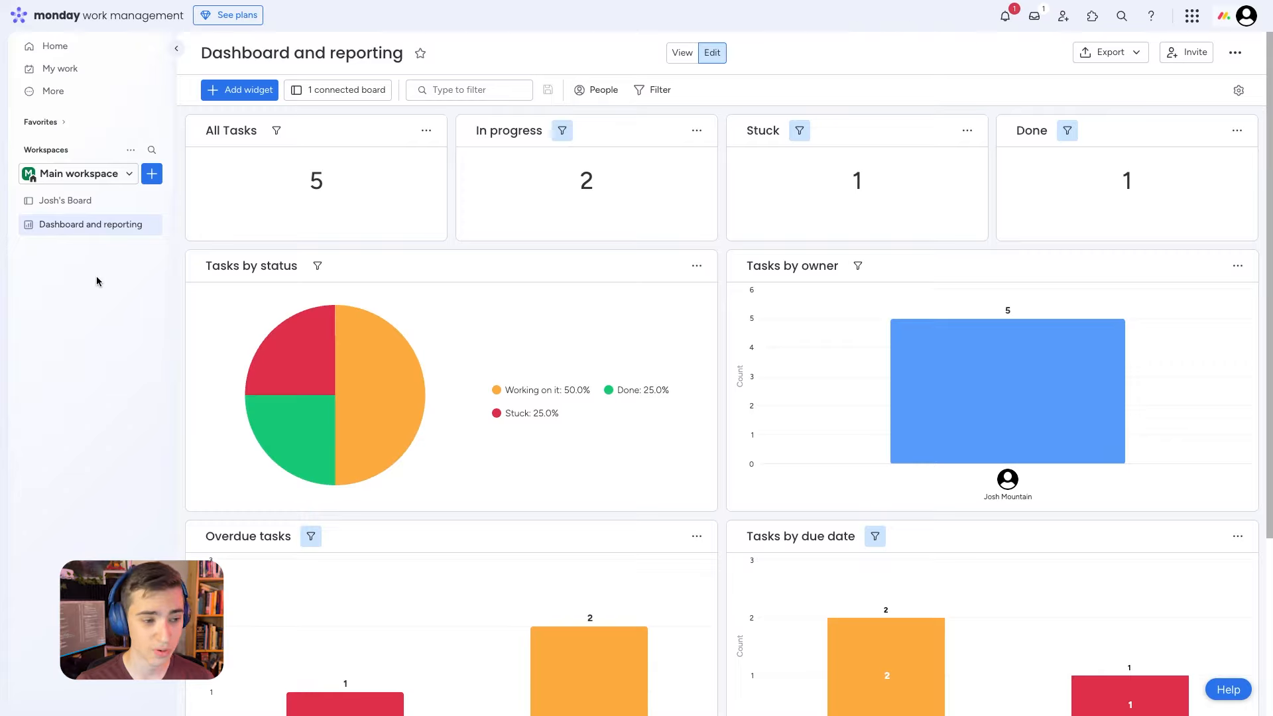
left_click(84, 202)
left_click(90, 224)
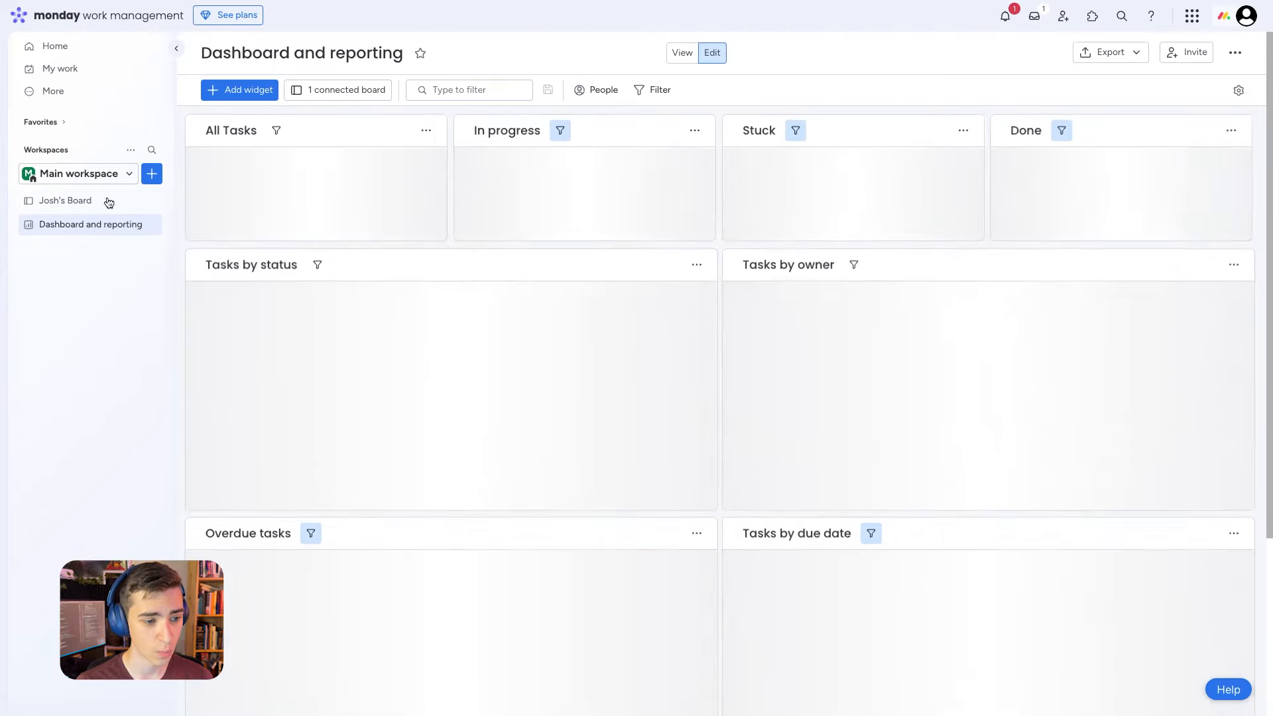
- Create a board named "New Board" in Main workspace with Main privacy, managing Items
left_click(152, 174)
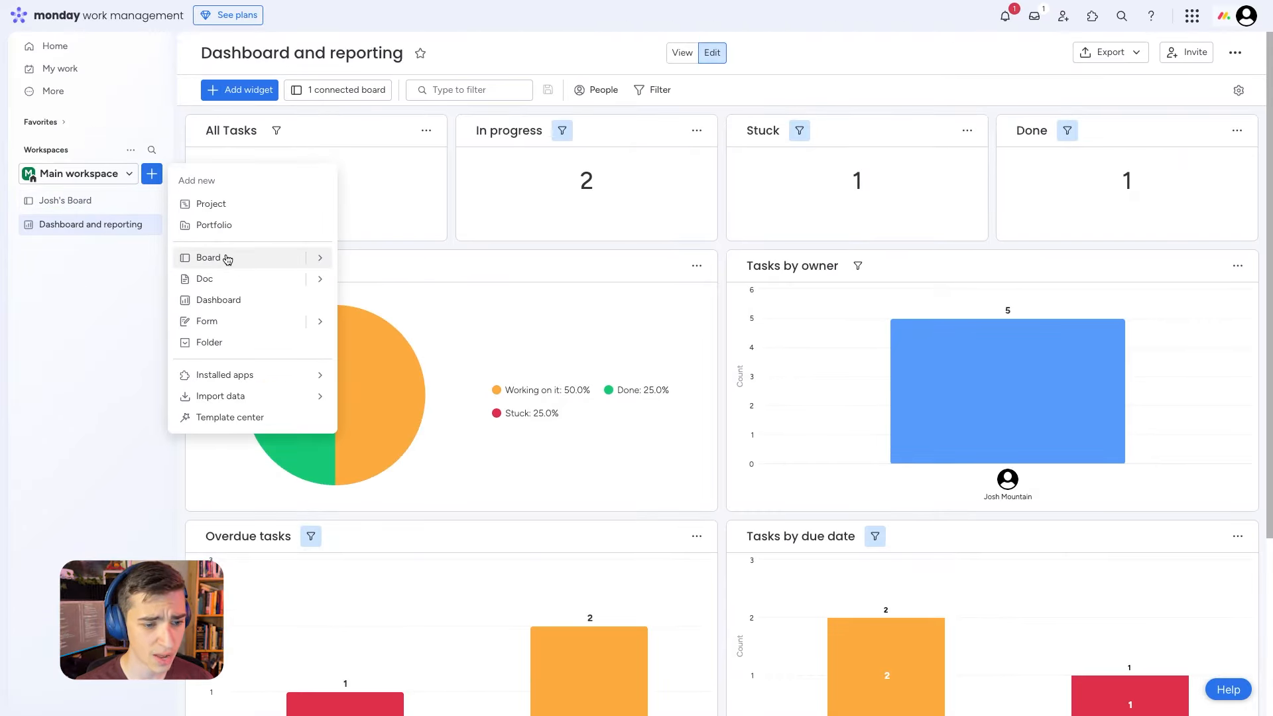
left_click(279, 257)
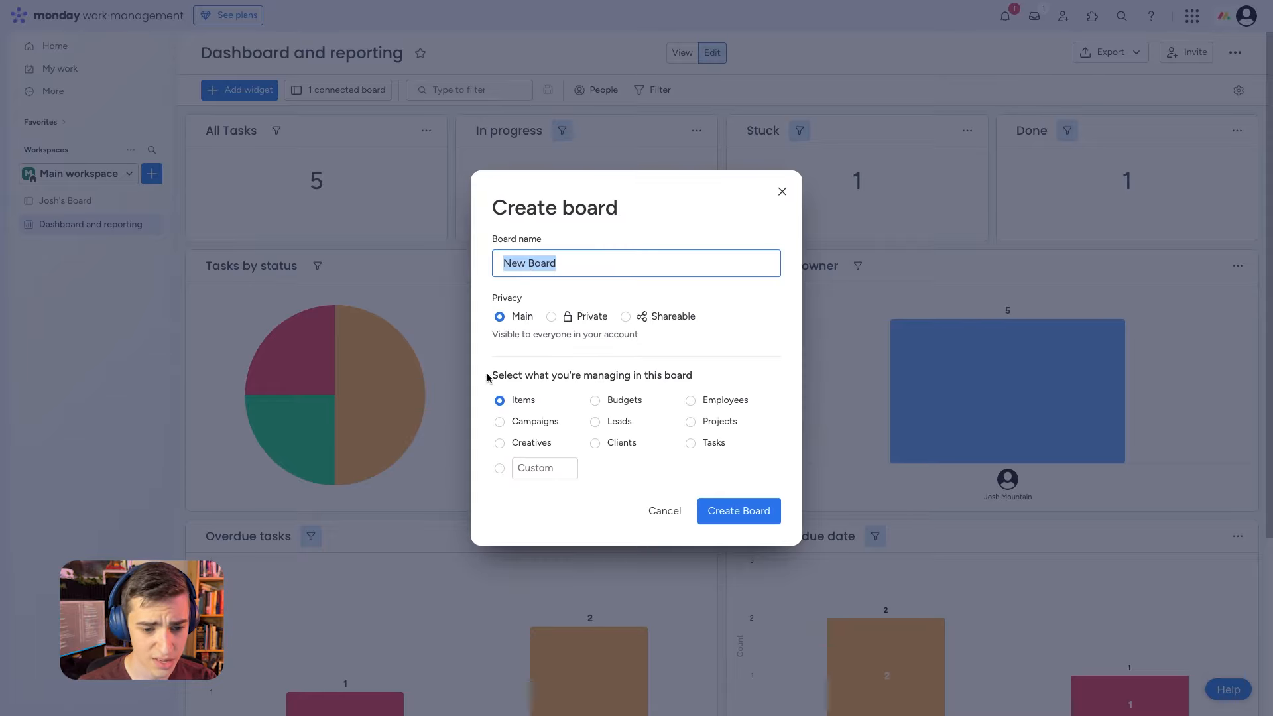
left_click(733, 514)
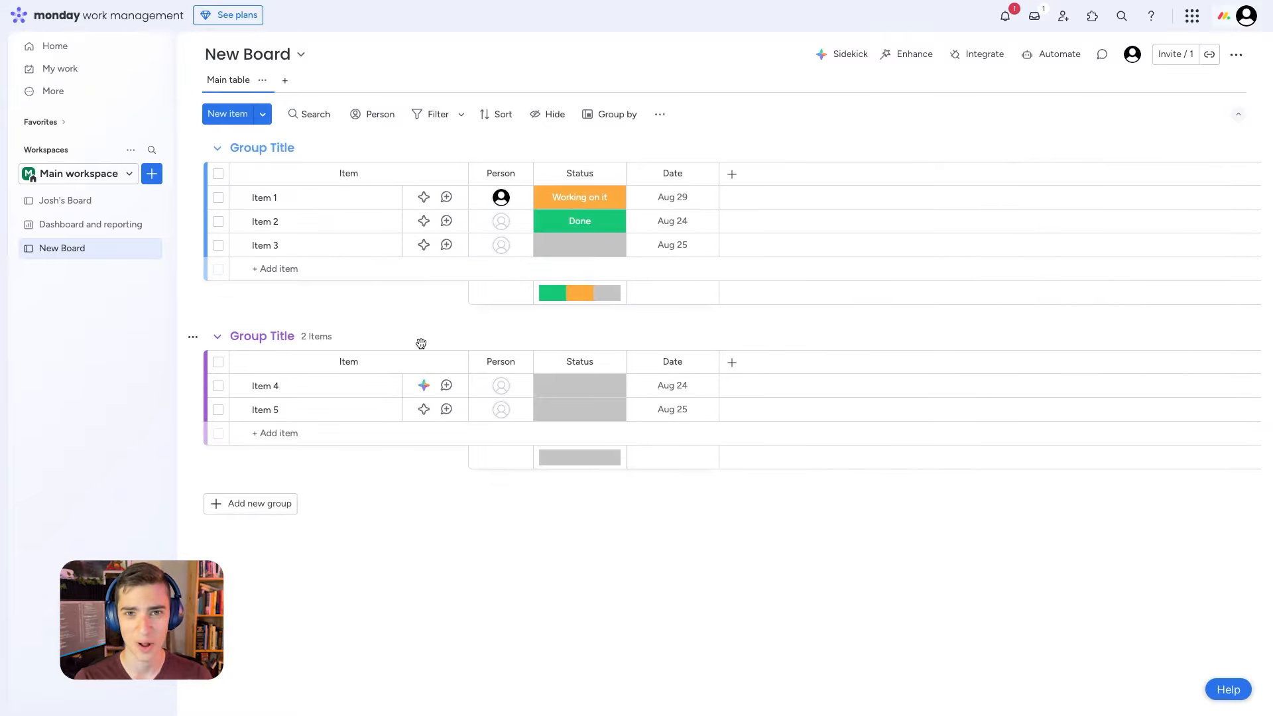
- Open My Work, dismiss its welcome message, and review the assigned tasks in the calendar and table views
left_click(73, 69)
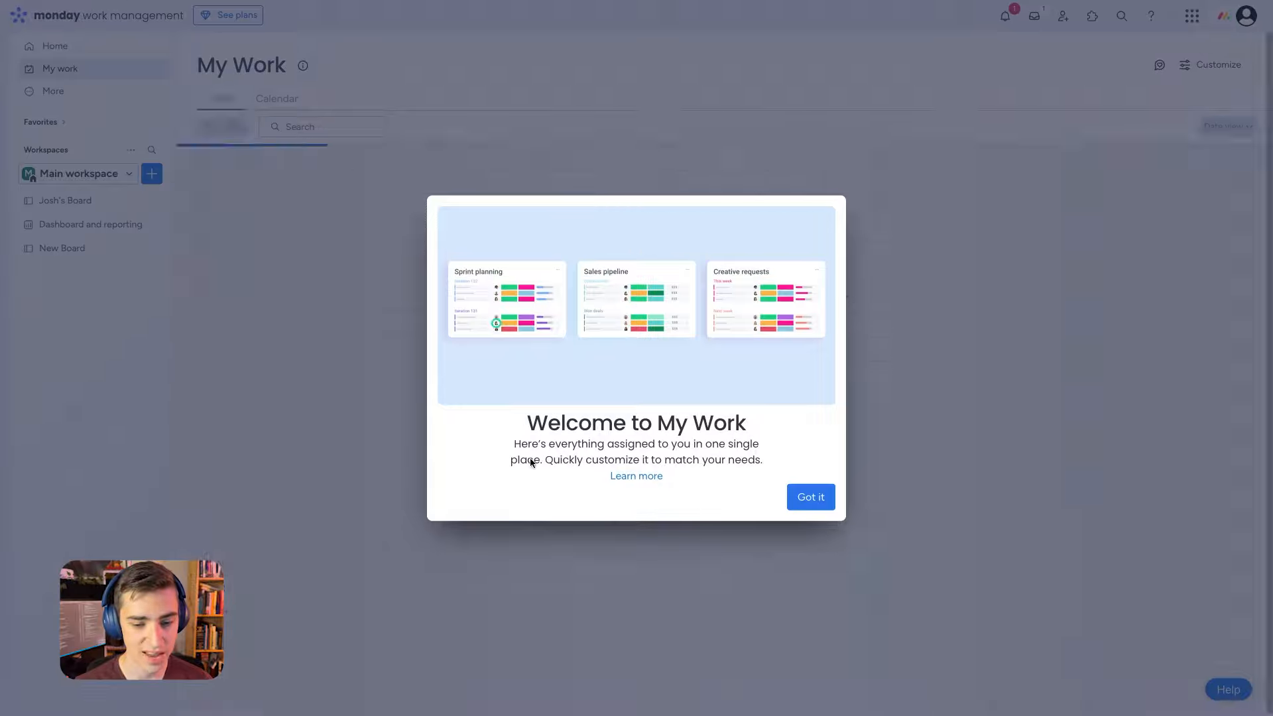
left_click(810, 496)
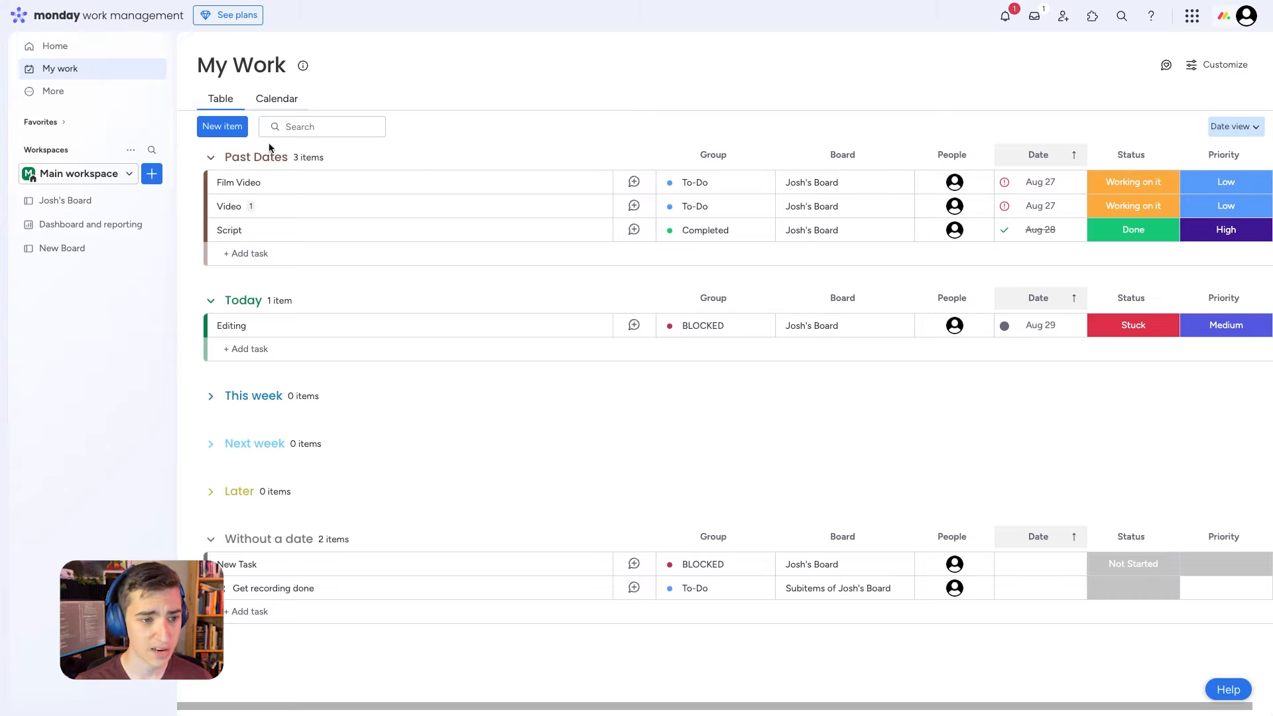
left_click(278, 100)
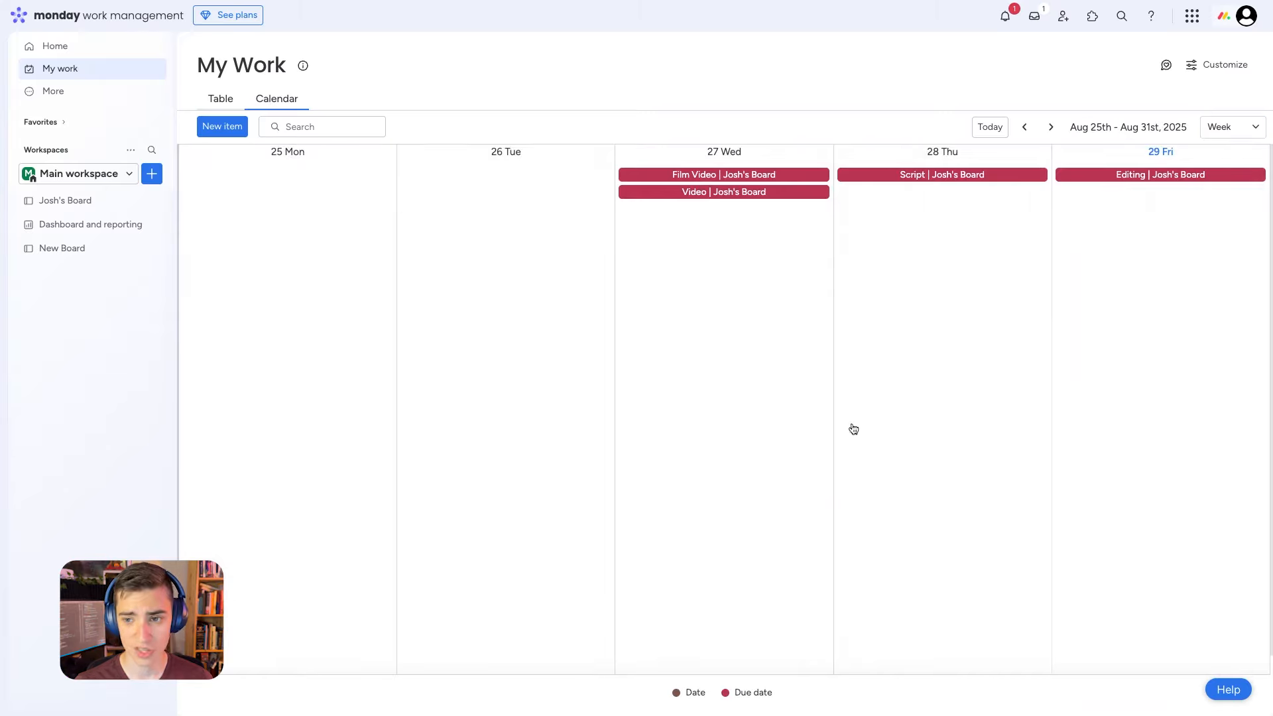
left_click(219, 101)
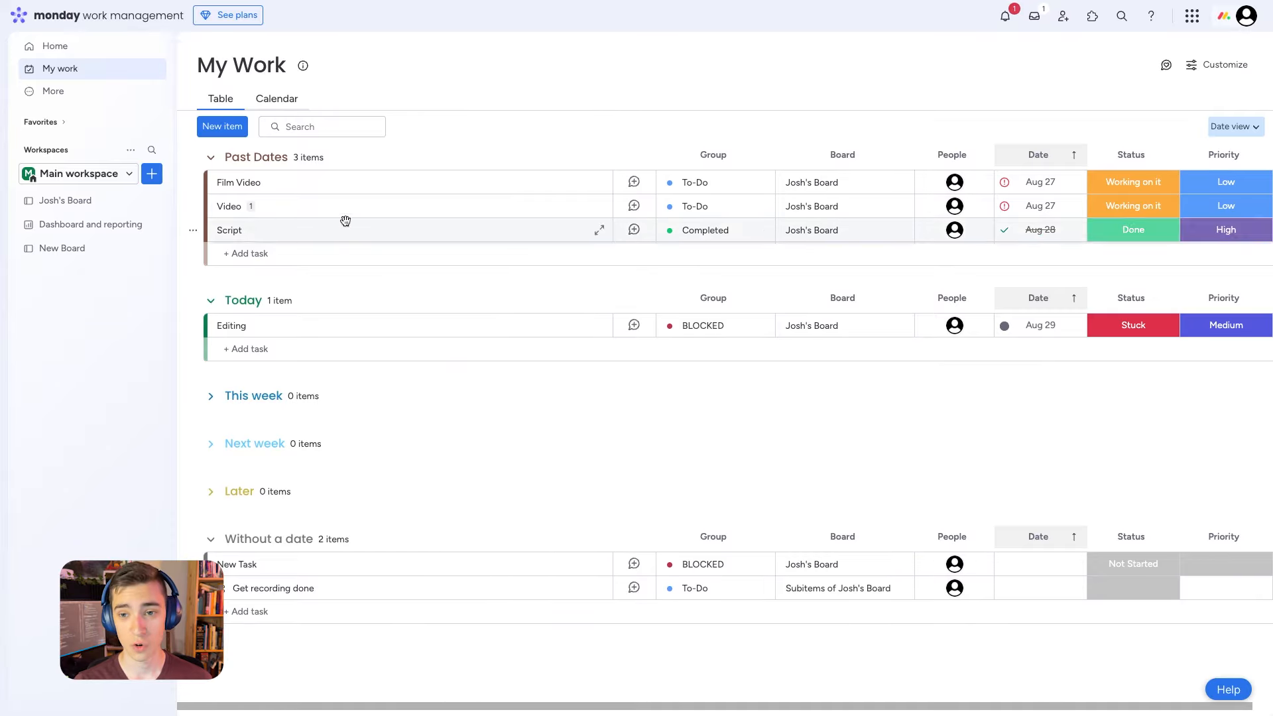
- Review the notifications, including the ones for mentions and for items assigned to me
left_click(1004, 18)
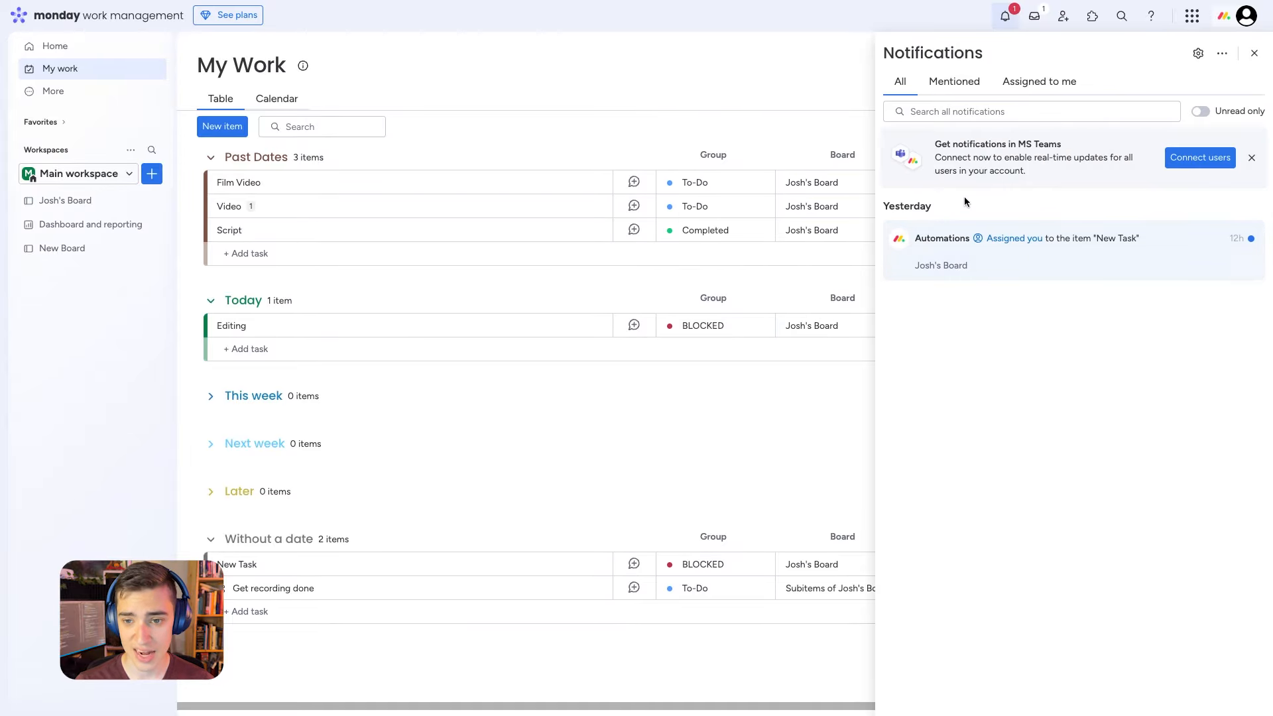
left_click(944, 83)
left_click(1032, 83)
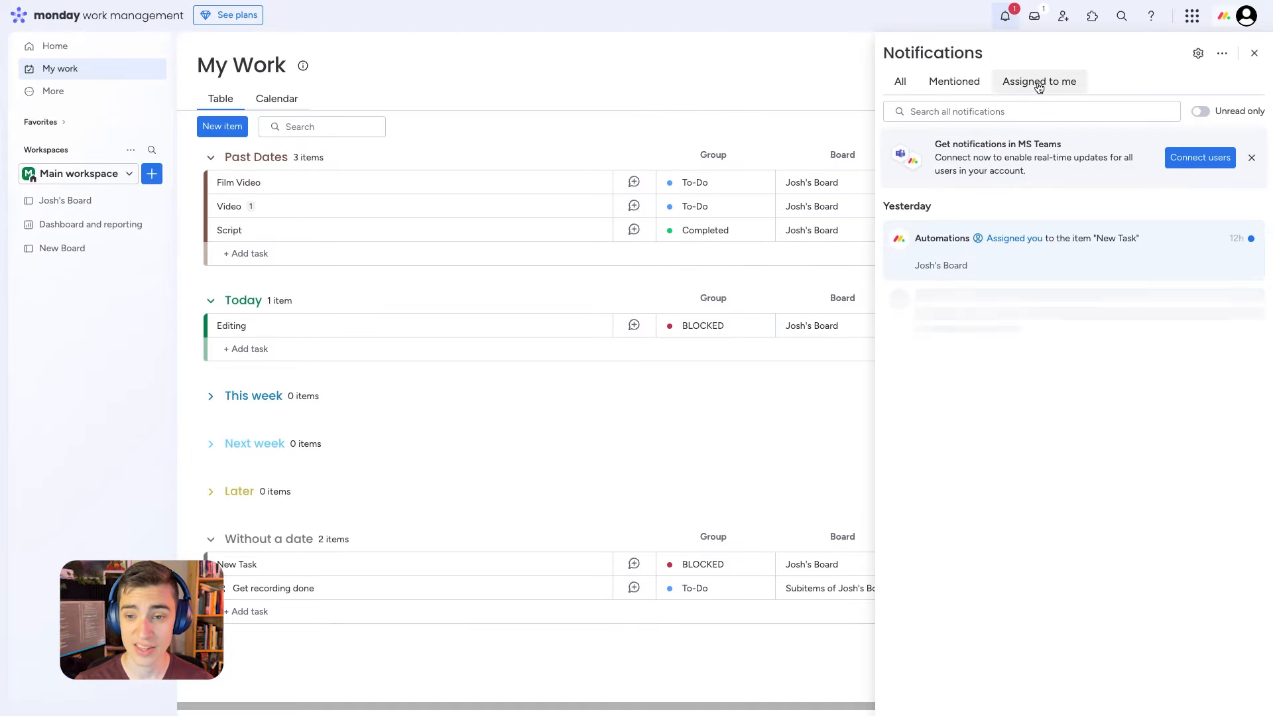
- Open the update feed, read through the explanation of what goes in it, and close the feed
left_click(1034, 16)
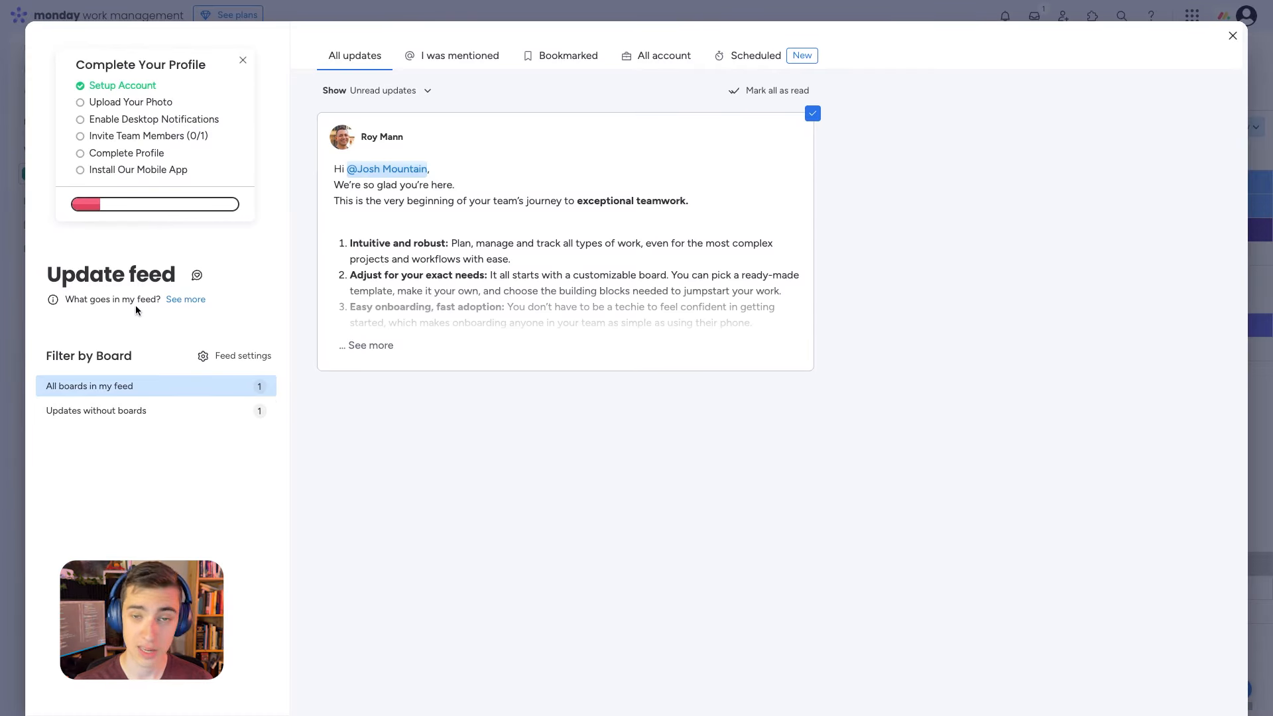
left_click(193, 299)
left_click_drag(471, 434, 726, 461)
left_click(794, 432)
left_click(813, 513)
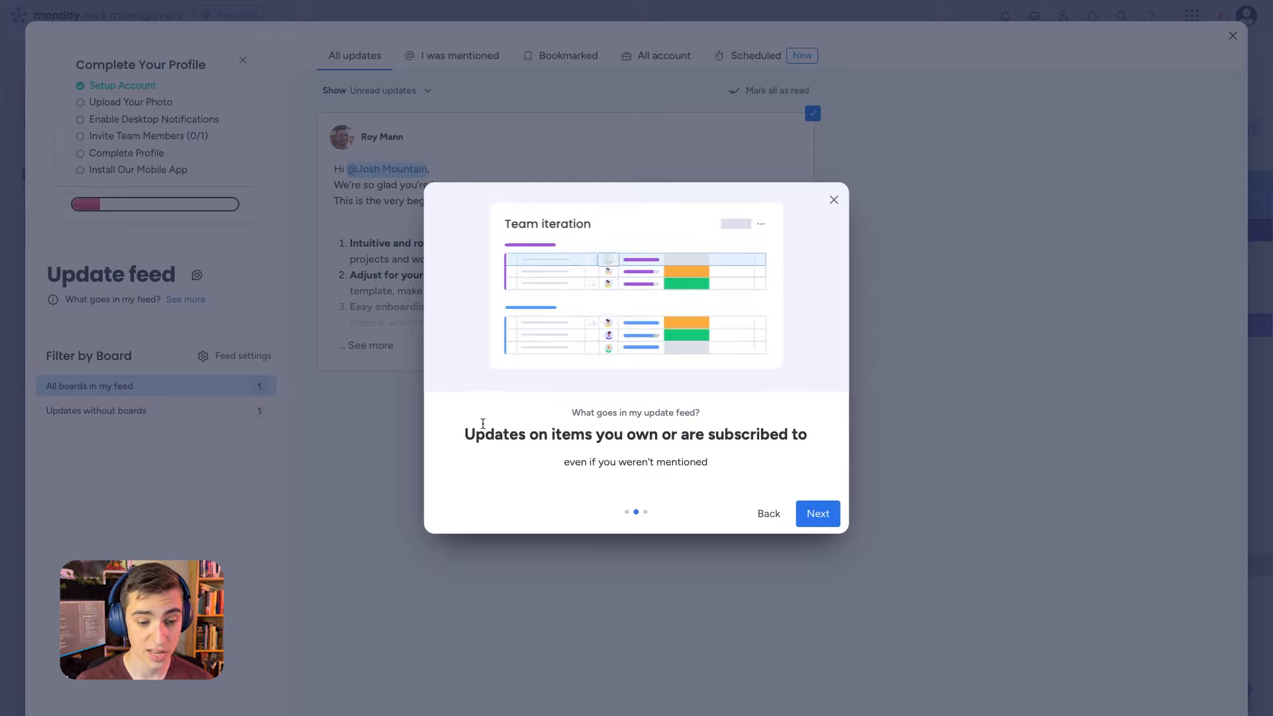
left_click_drag(476, 434, 799, 433)
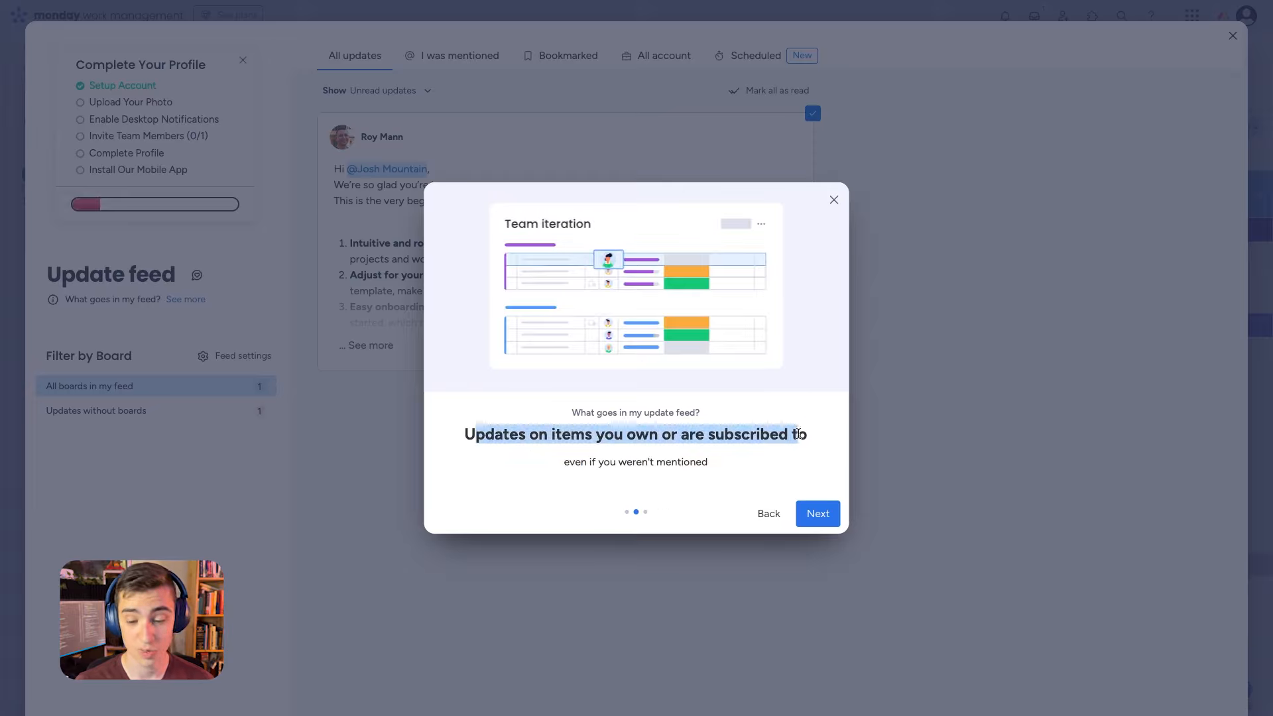
left_click(818, 514)
left_click_drag(462, 435, 798, 434)
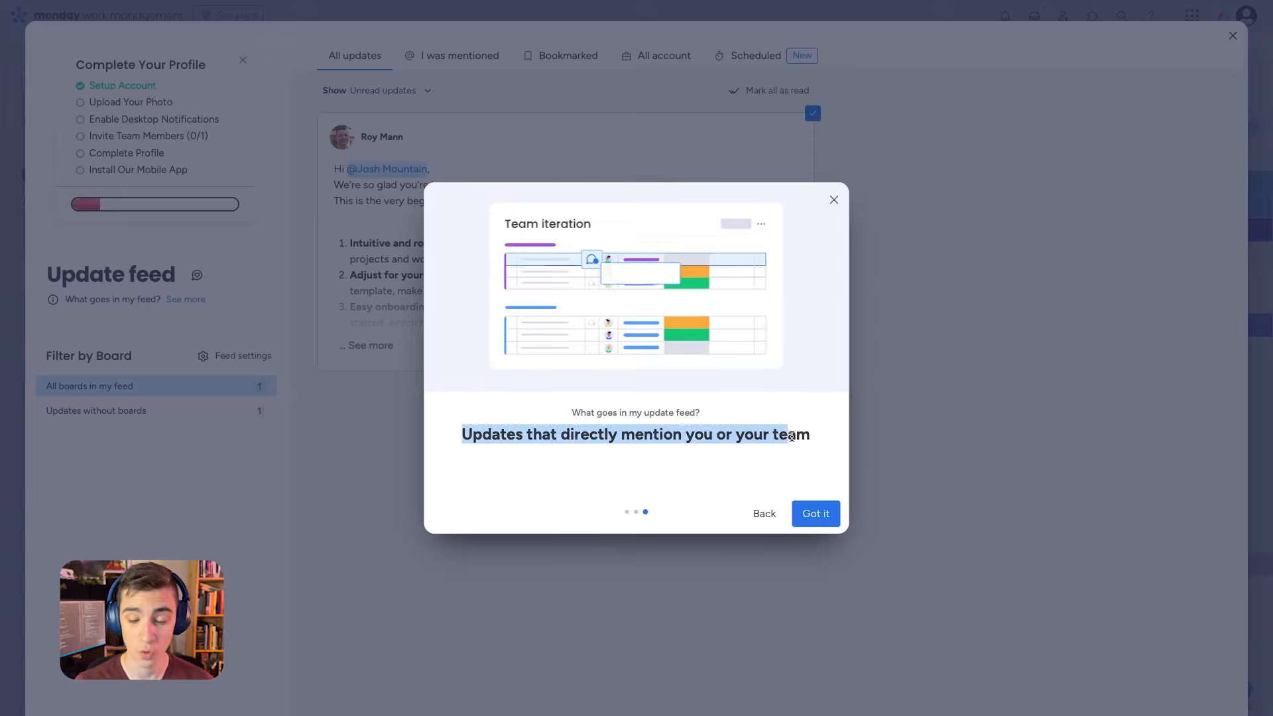
left_click(826, 515)
left_click(1232, 35)
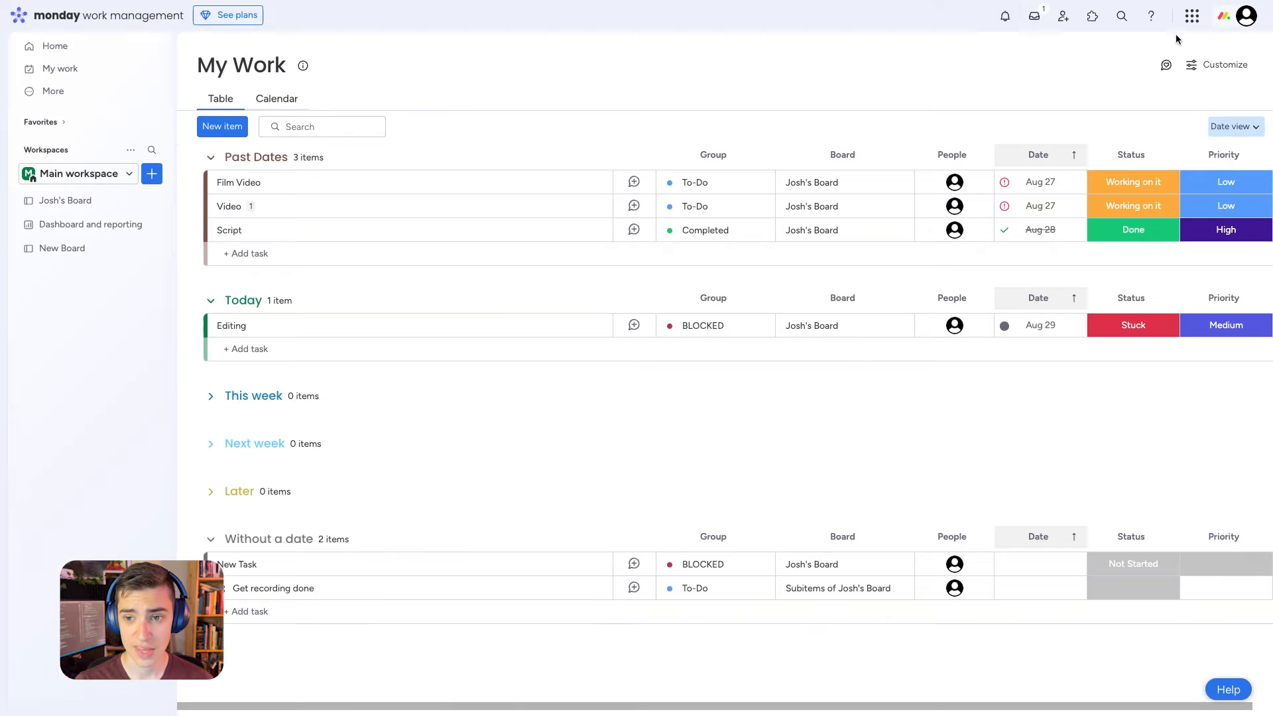
- Recheck the notifications, and look through the update feed's mentioned, bookmarked and all-account sections before closing it
left_click(1005, 16)
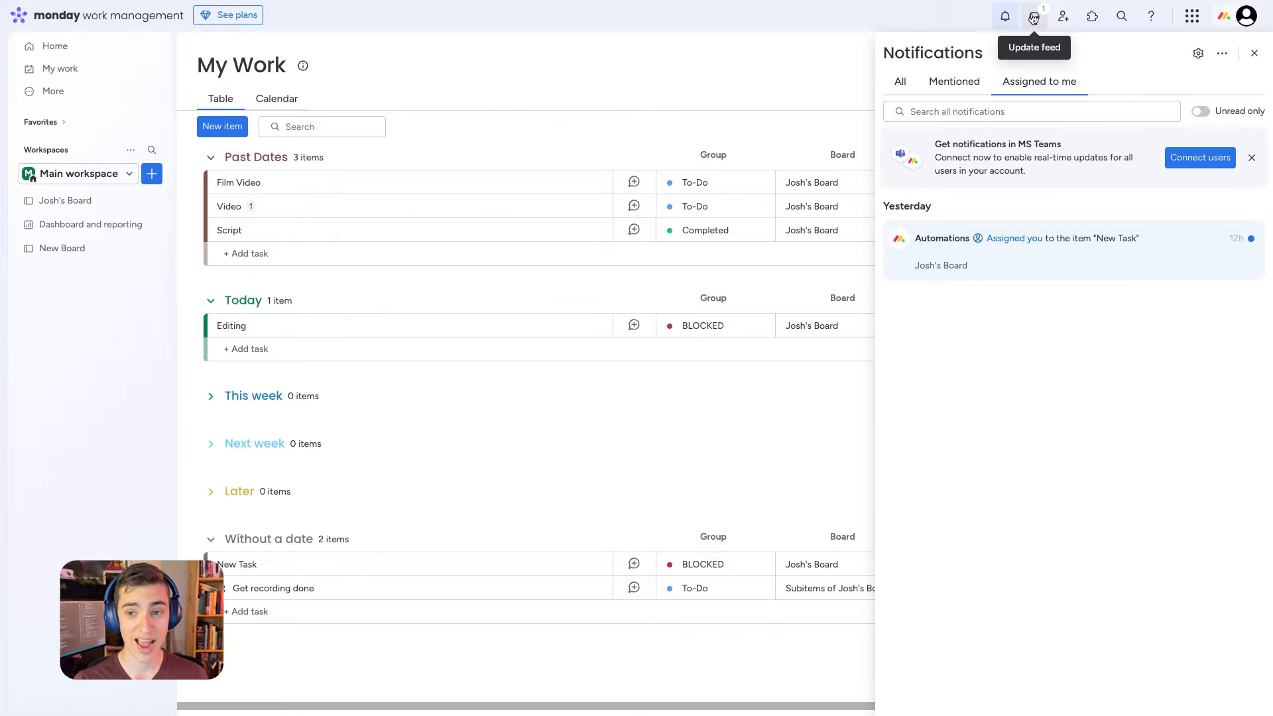
left_click(1027, 20)
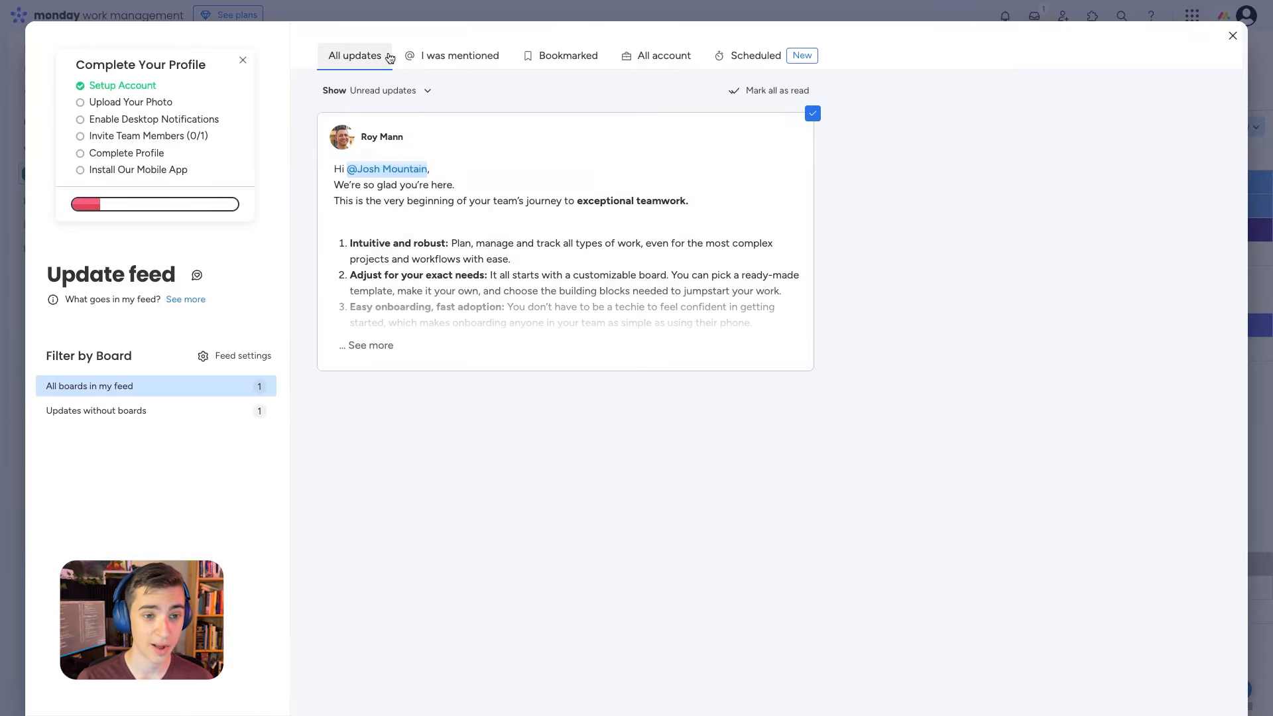
left_click(434, 55)
left_click(549, 58)
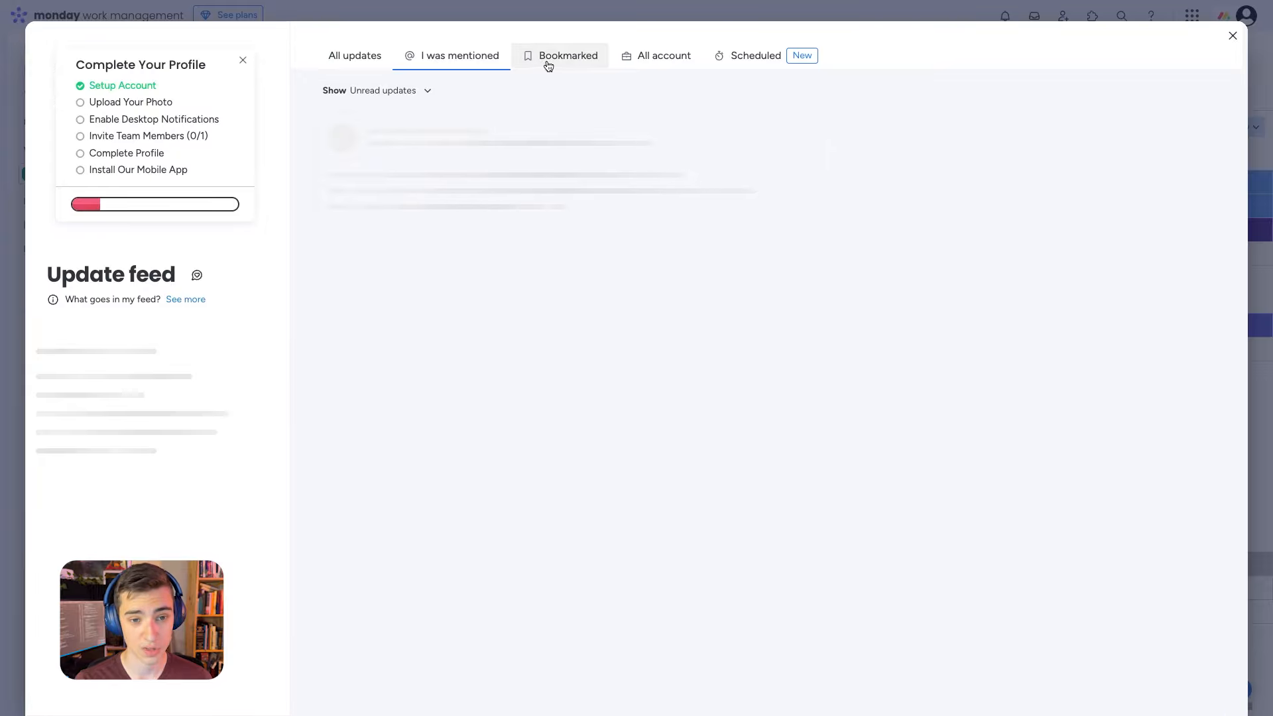
left_click(656, 59)
key("Escape")
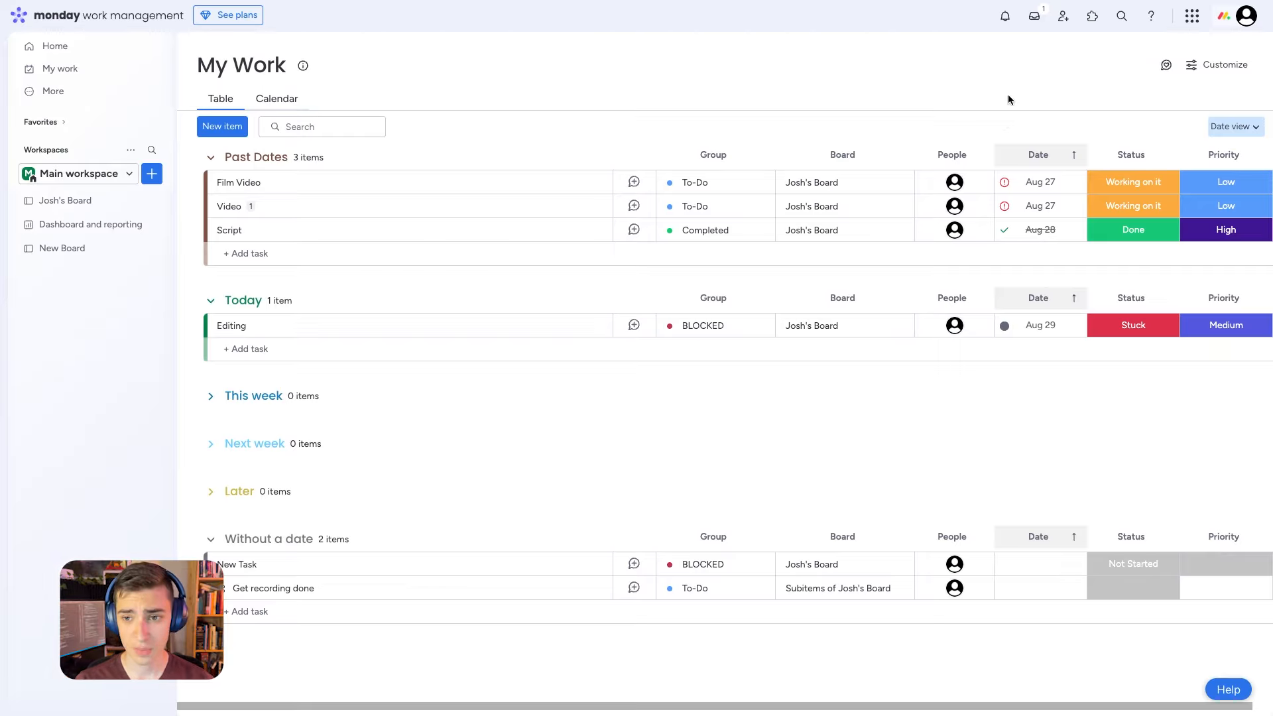
- Check the member invitation form without inviting anyone, and browse the featured and recommended apps in the marketplace
left_click(1062, 18)
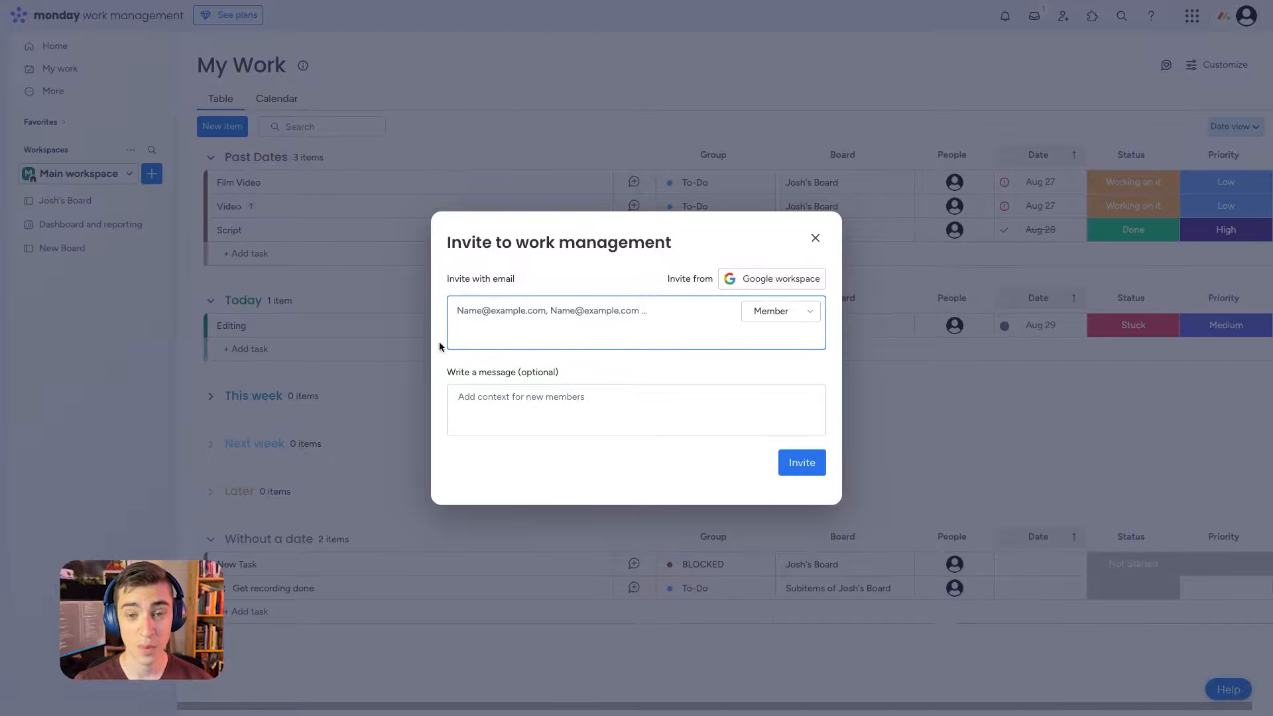
left_click(815, 238)
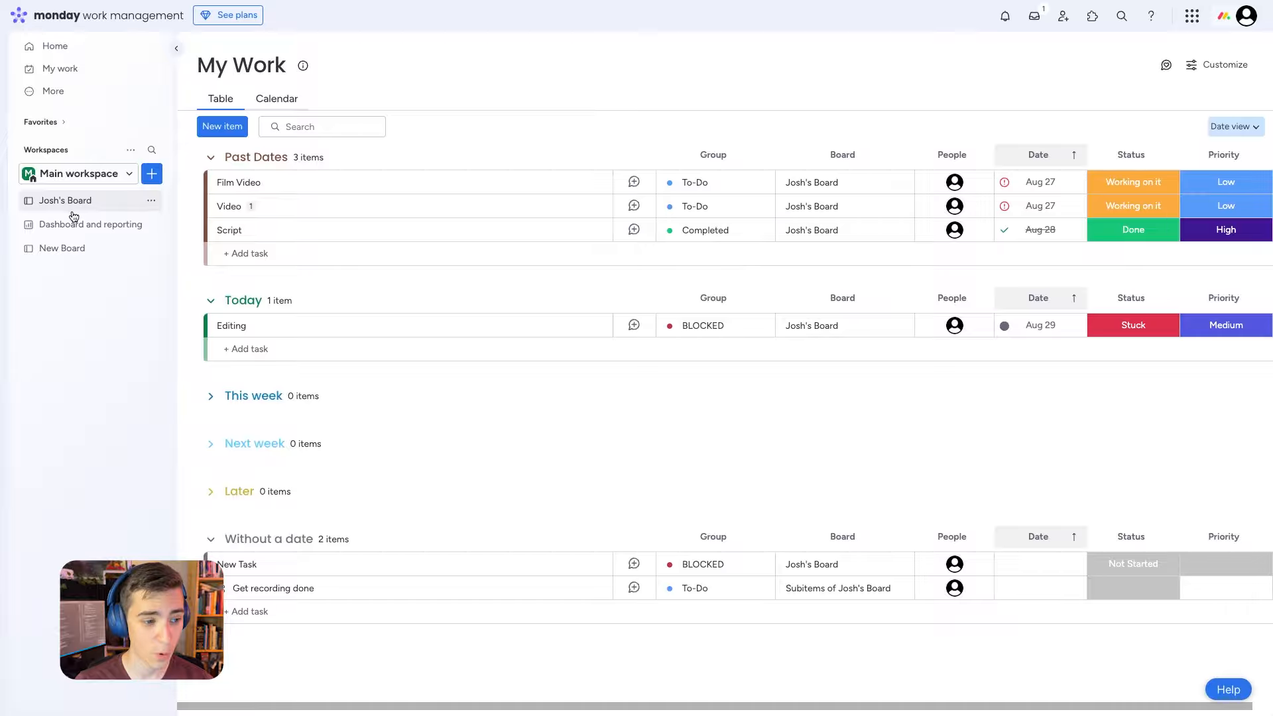
left_click(1094, 17)
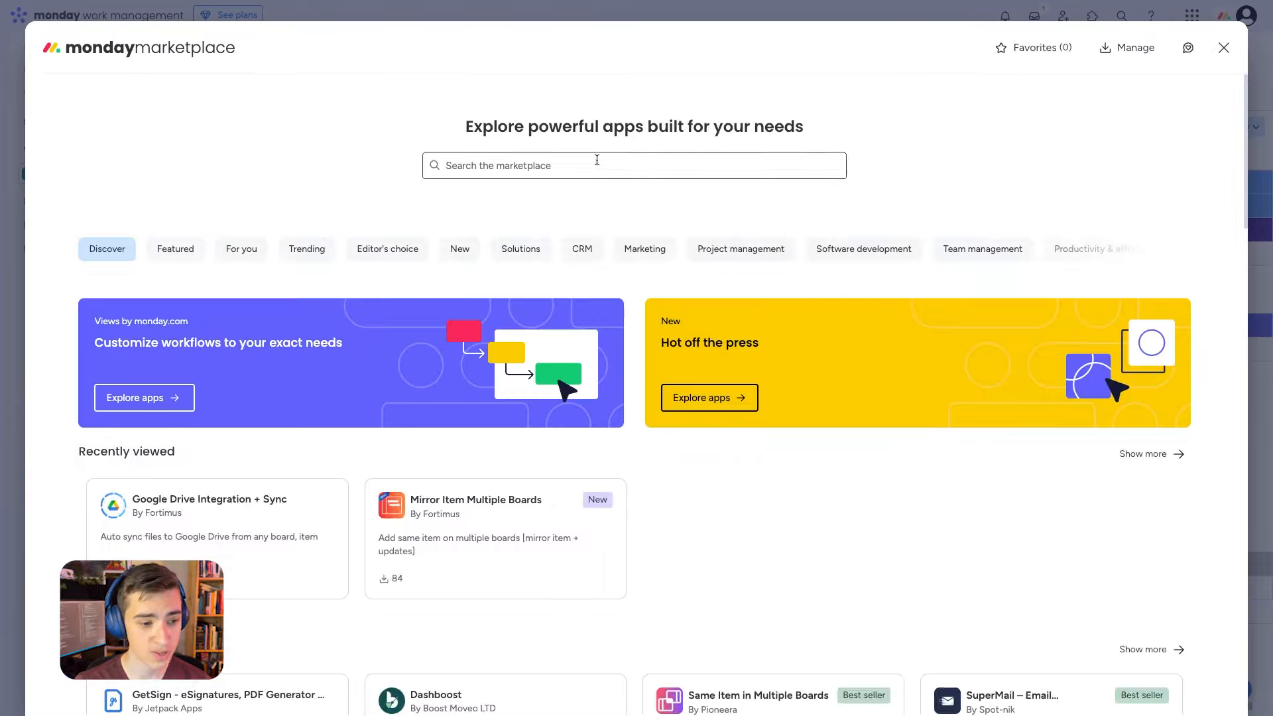
scroll(464, 232, "down", 3)
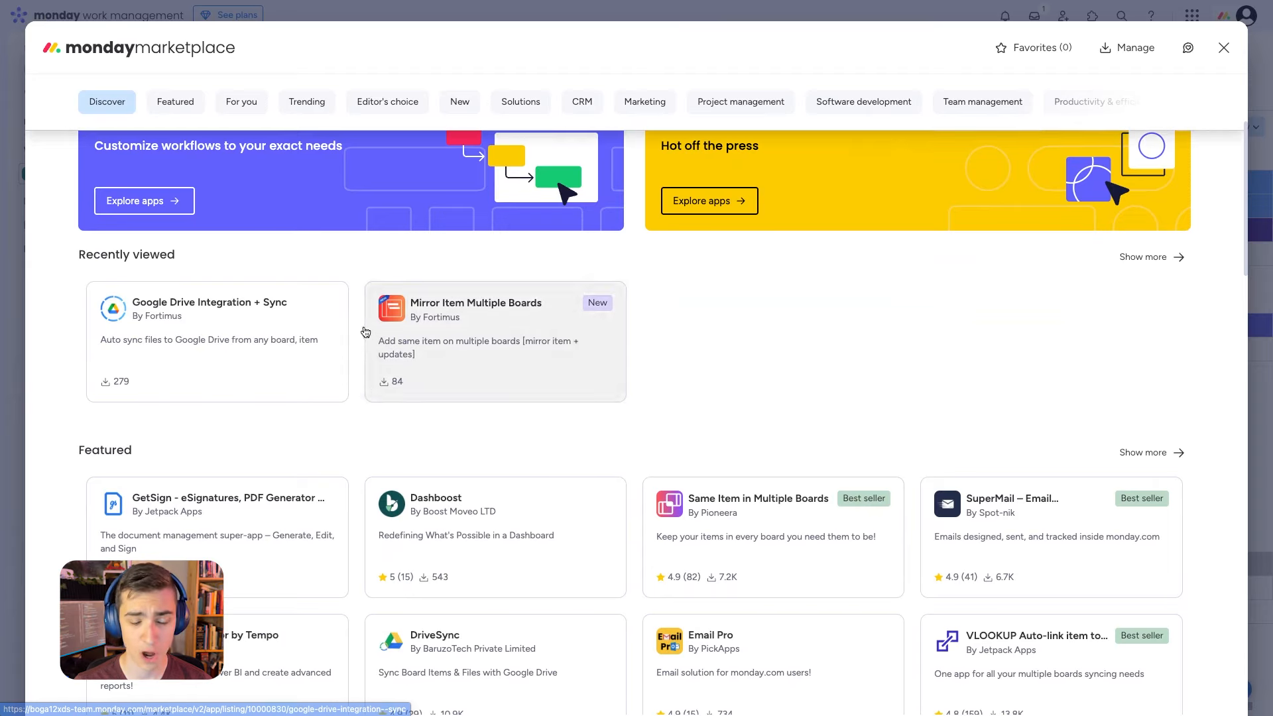
scroll(365, 331, "down", 3)
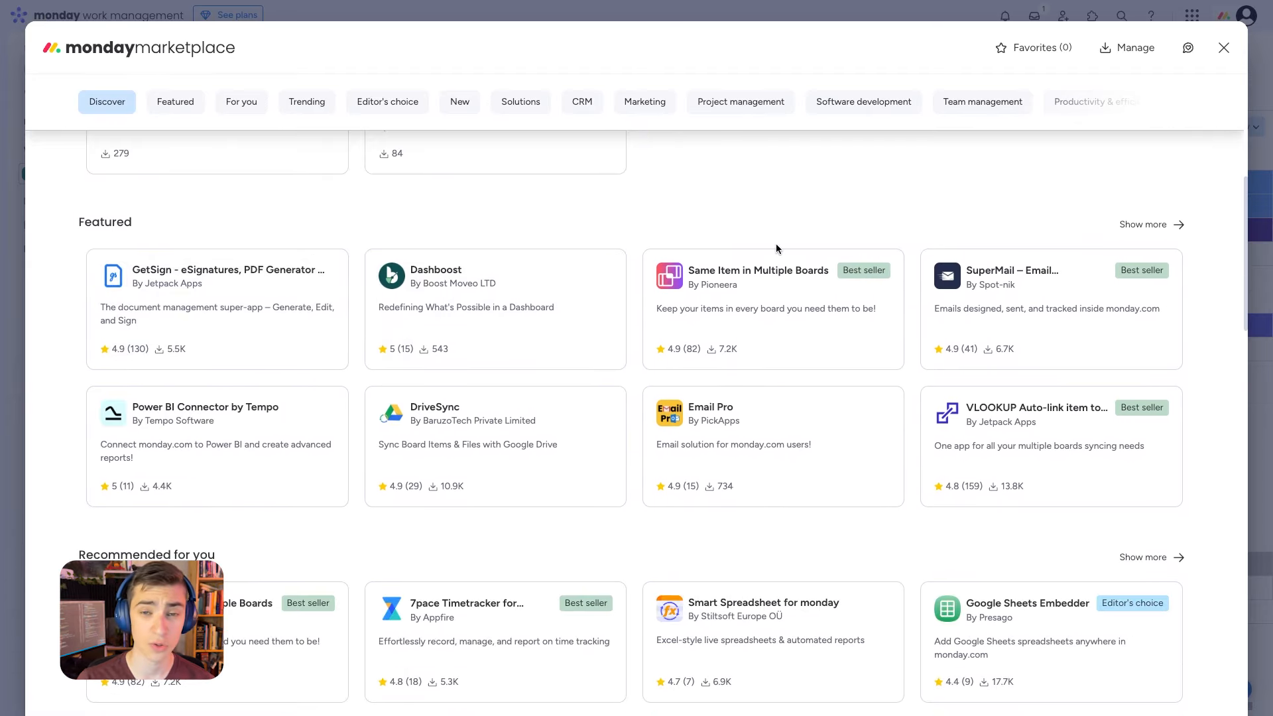
left_click(1122, 15)
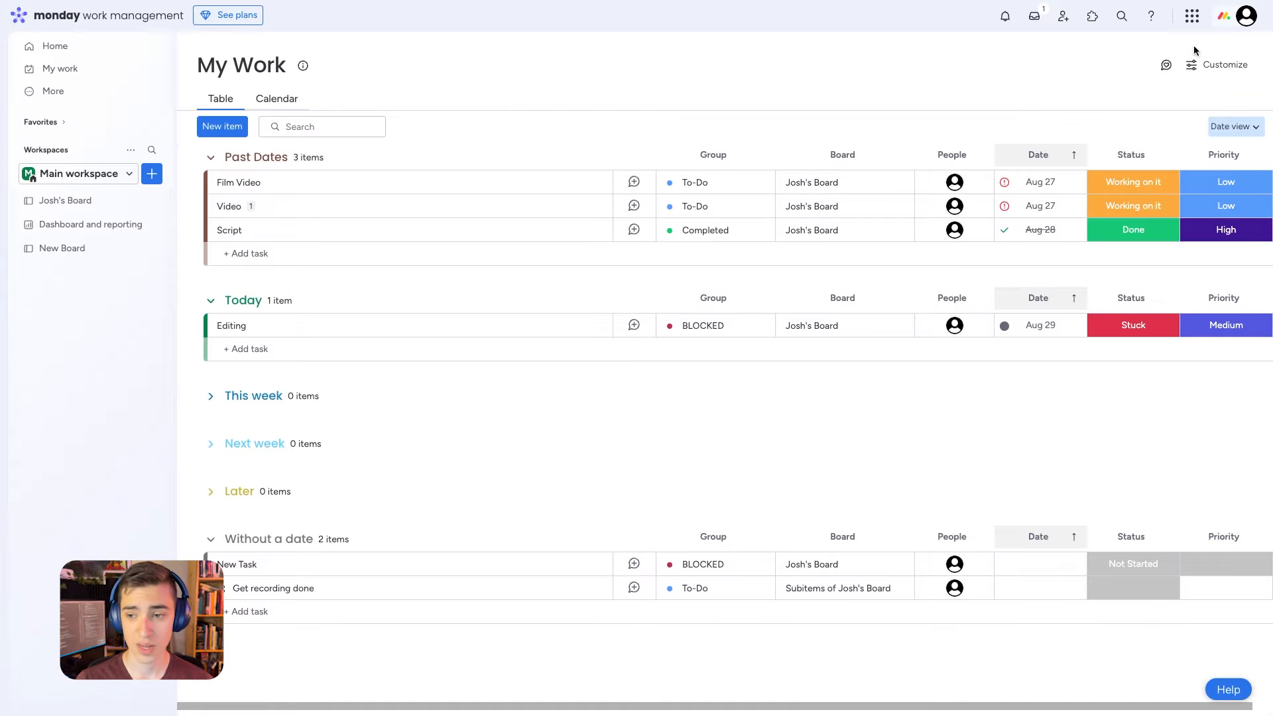
- Set the profile's working status to Out of office, and return to the main table of the video tasks board
left_click(1246, 16)
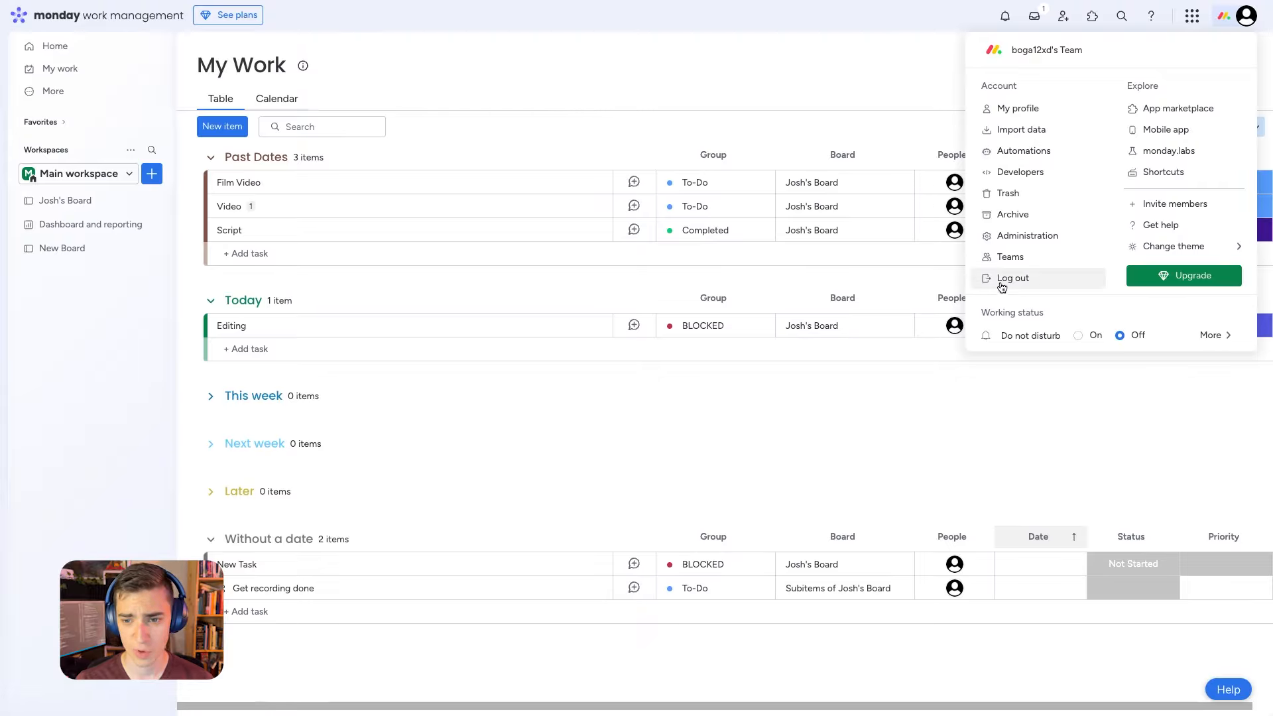
mouse_move(1160, 246)
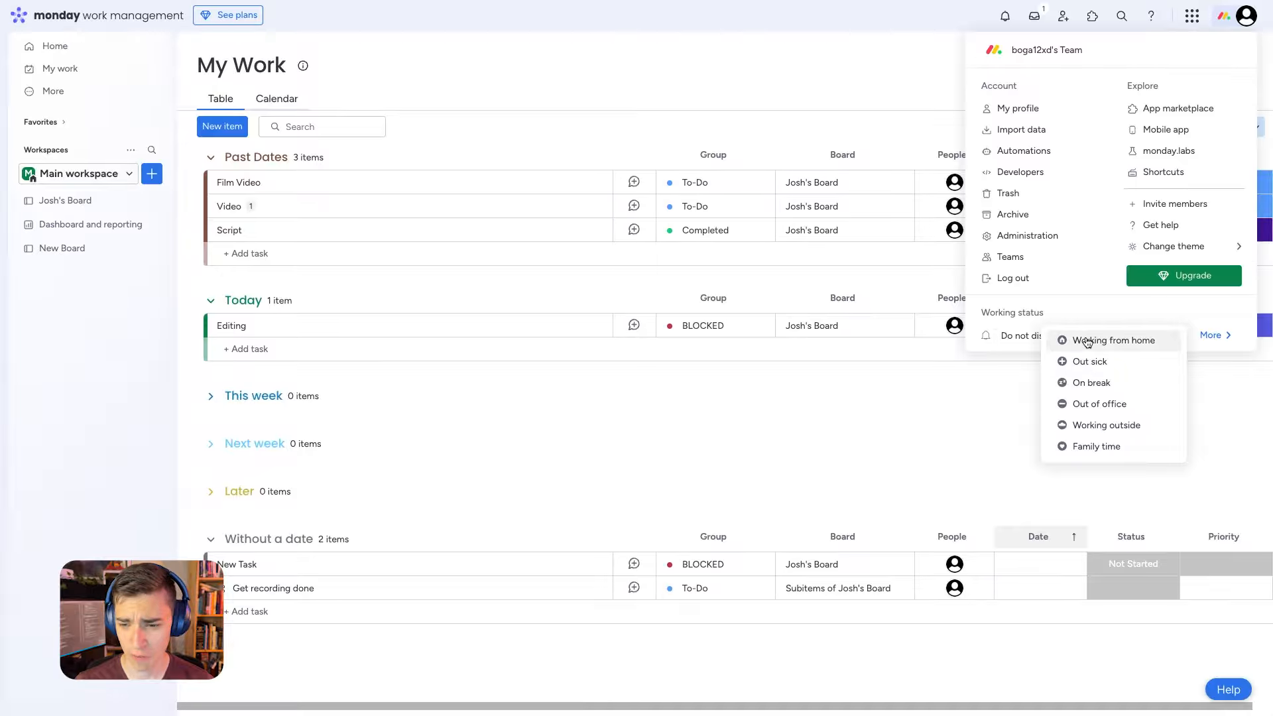
left_click(1108, 404)
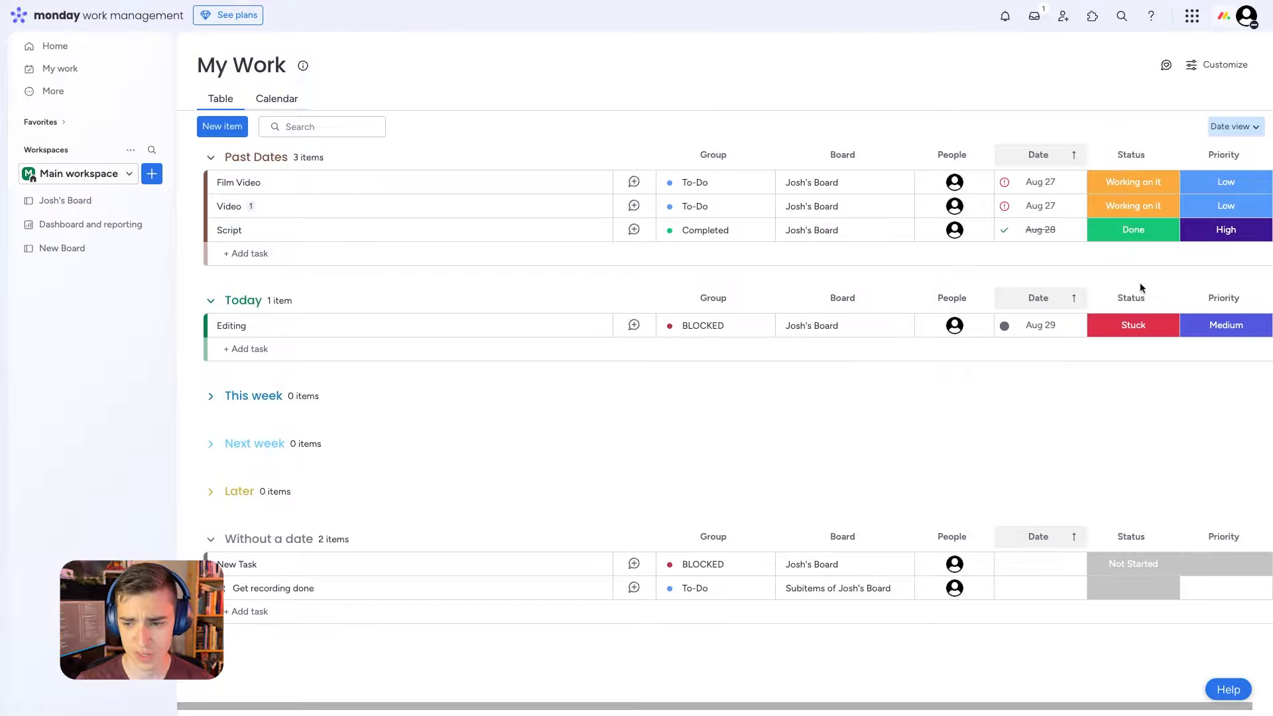
left_click(923, 325)
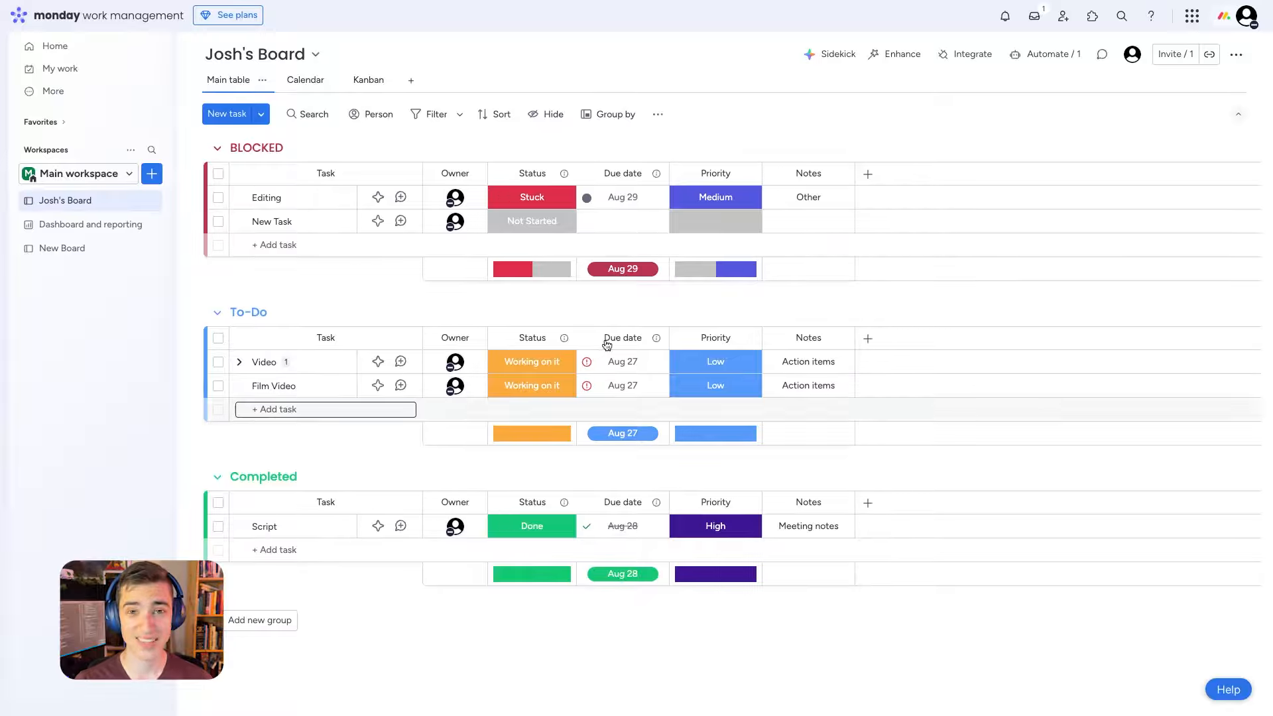